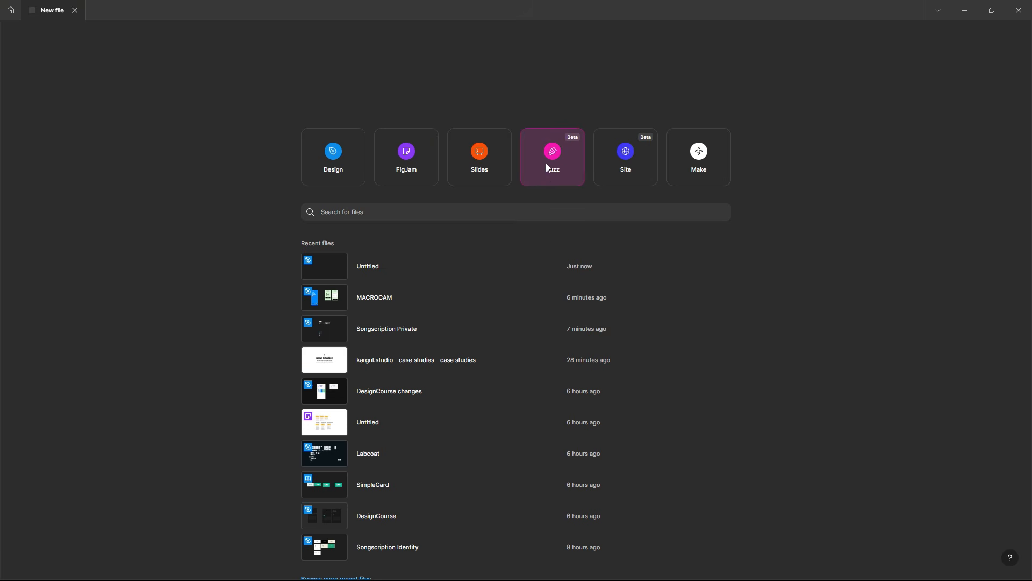
Step: Create a new Design file and draw a frame about 324 × 494 on the canvas
{"action": "left_click", "coordinate": [338, 163]}
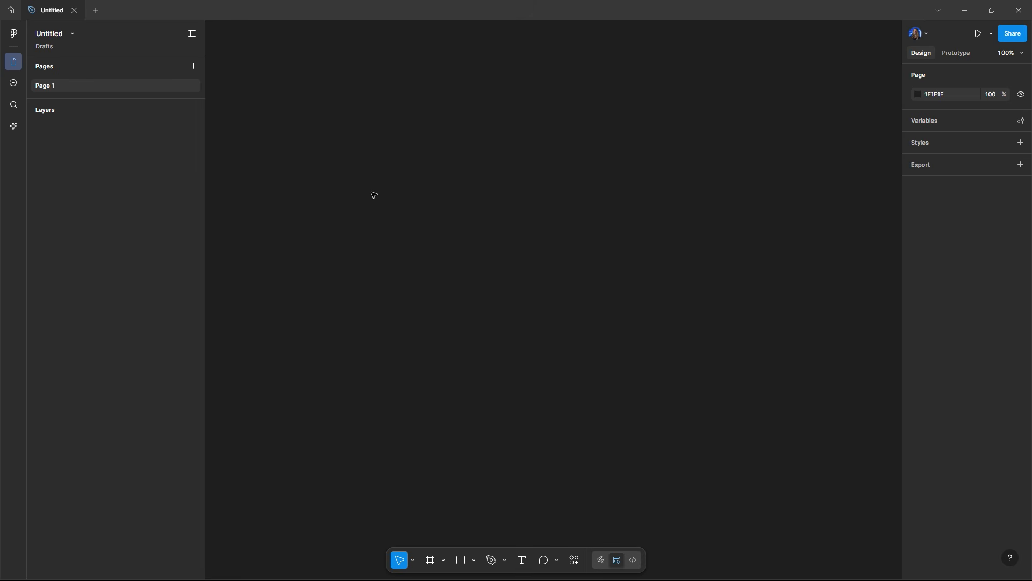
{"action": "key", "text": "f"}
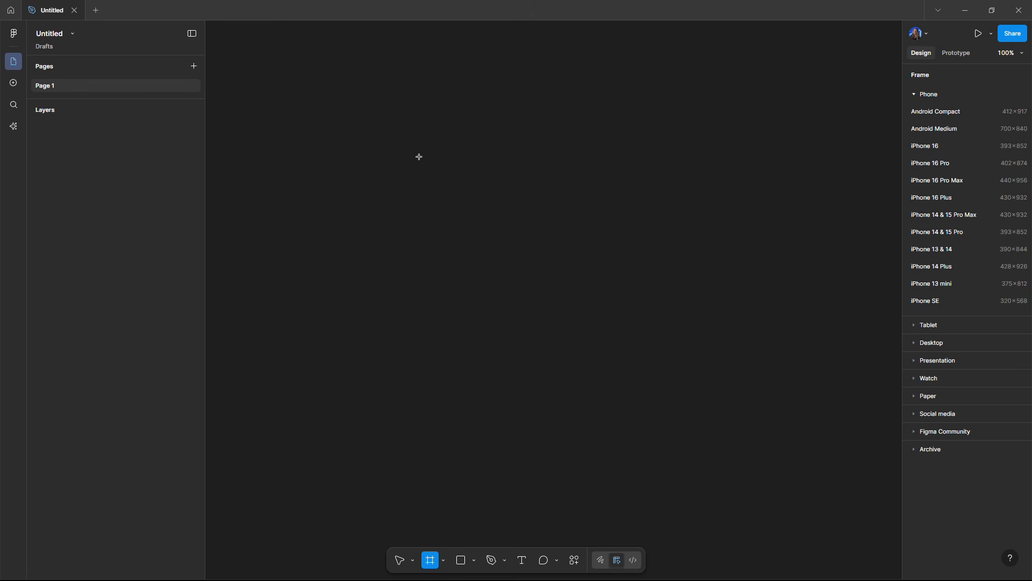
{"action": "mouse_move", "coordinate": [422, 152]}
{"action": "left_mouse_down"}
{"action": "mouse_move", "coordinate": [541, 272]}
{"action": "mouse_move", "coordinate": [580, 415]}
{"action": "mouse_move", "coordinate": [596, 418]}
{"action": "left_mouse_up"}
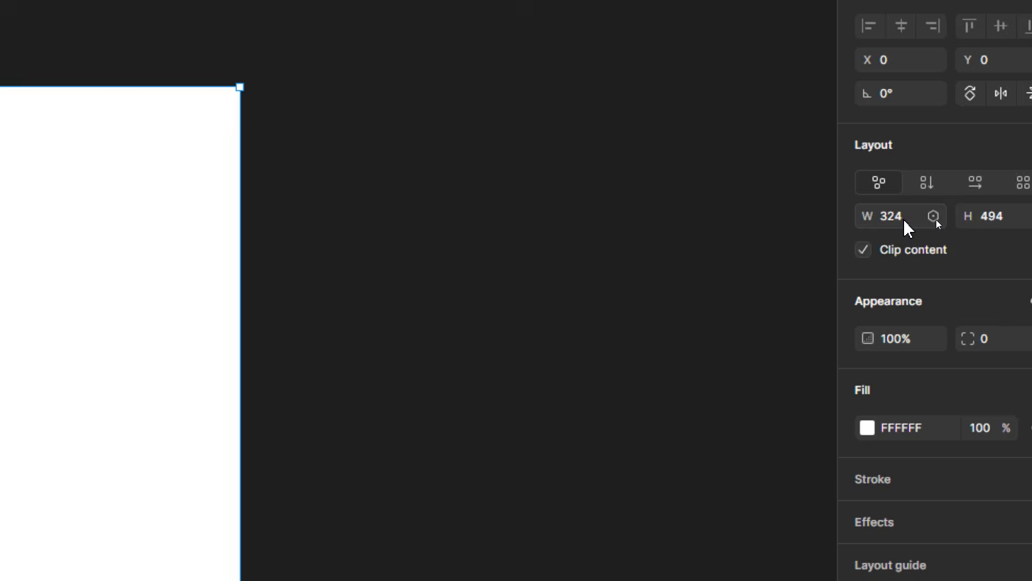
Step: Resize the frame to 360 wide by 600 high
{"action": "left_click", "coordinate": [937, 220]}
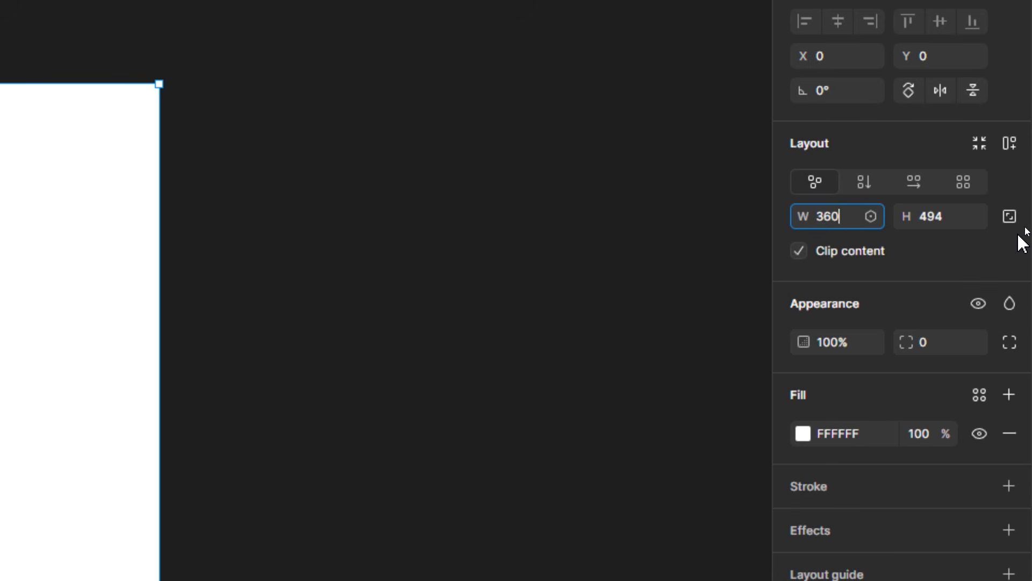
{"action": "key", "text": "Return"}
{"action": "left_click", "coordinate": [949, 217]}
{"action": "type", "text": "600"}
{"action": "key", "text": "Return"}
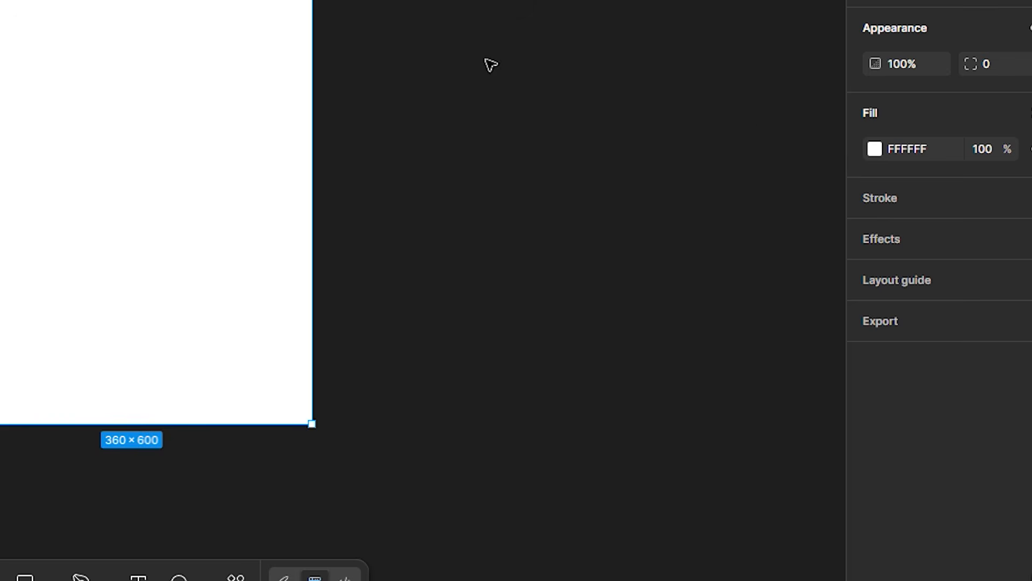
Step: Set the frame's fill to a pale green, E9F2DE
{"action": "left_click", "coordinate": [875, 150]}
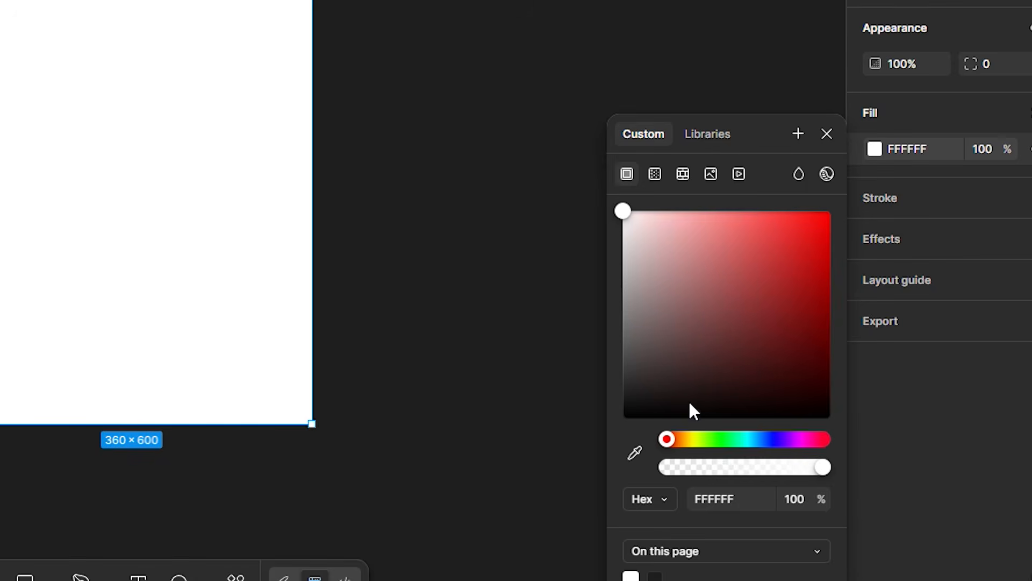
{"action": "left_click_drag", "start_coordinate": [701, 439], "coordinate": [704, 439]}
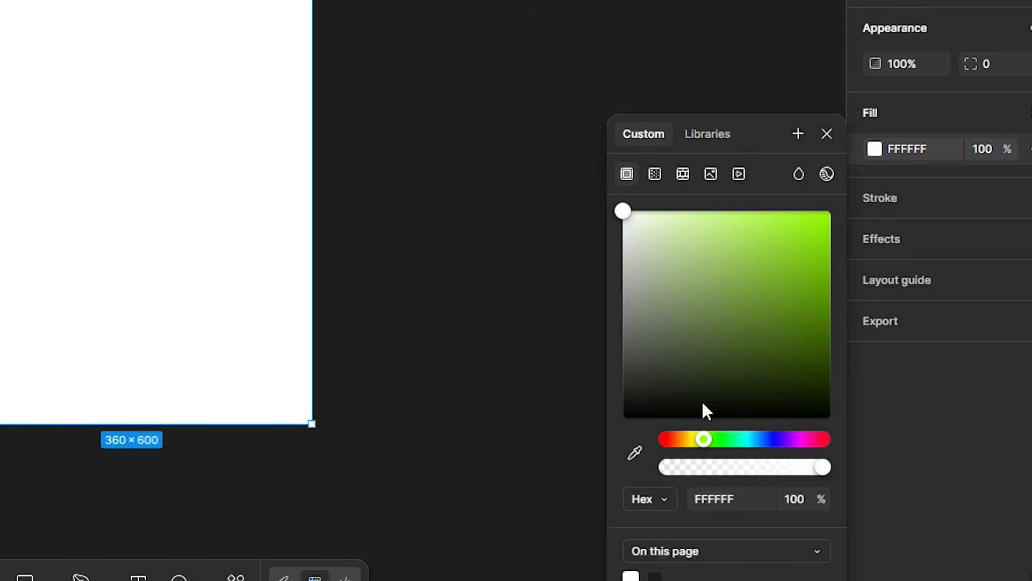
{"action": "left_click_drag", "start_coordinate": [642, 233], "coordinate": [642, 231]}
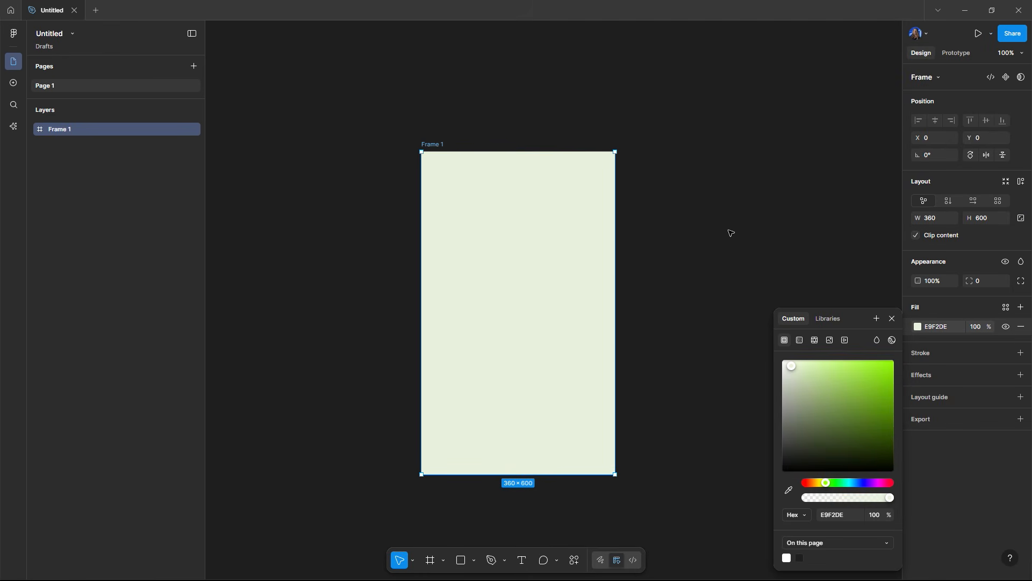
{"action": "left_click", "coordinate": [648, 230]}
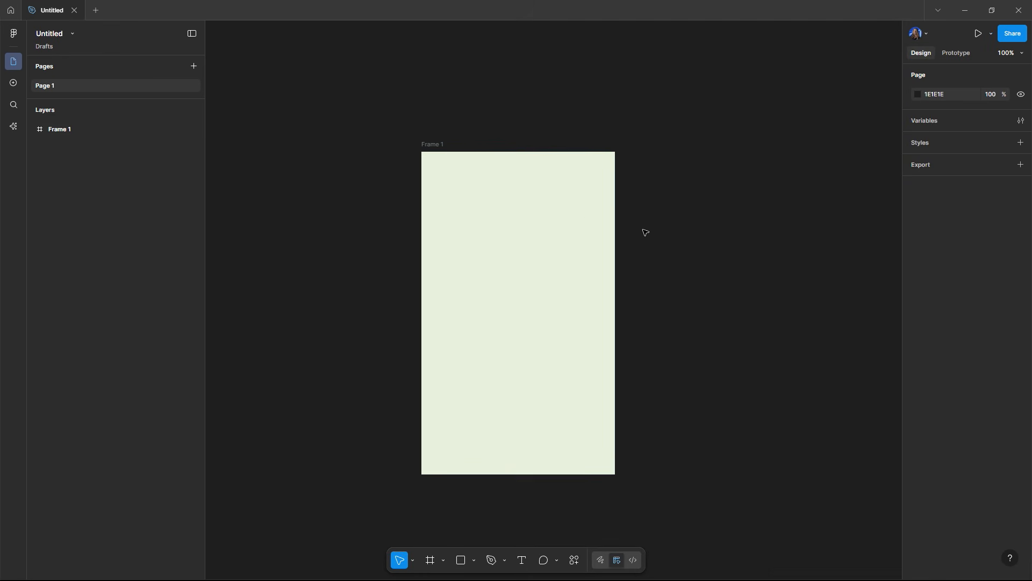
Step: Open the Iconify plugin from the canvas context menu
{"action": "left_click", "coordinate": [436, 149]}
{"action": "left_click", "coordinate": [703, 228]}
{"action": "right_click", "coordinate": [704, 228]}
{"action": "mouse_move", "coordinate": [733, 319]}
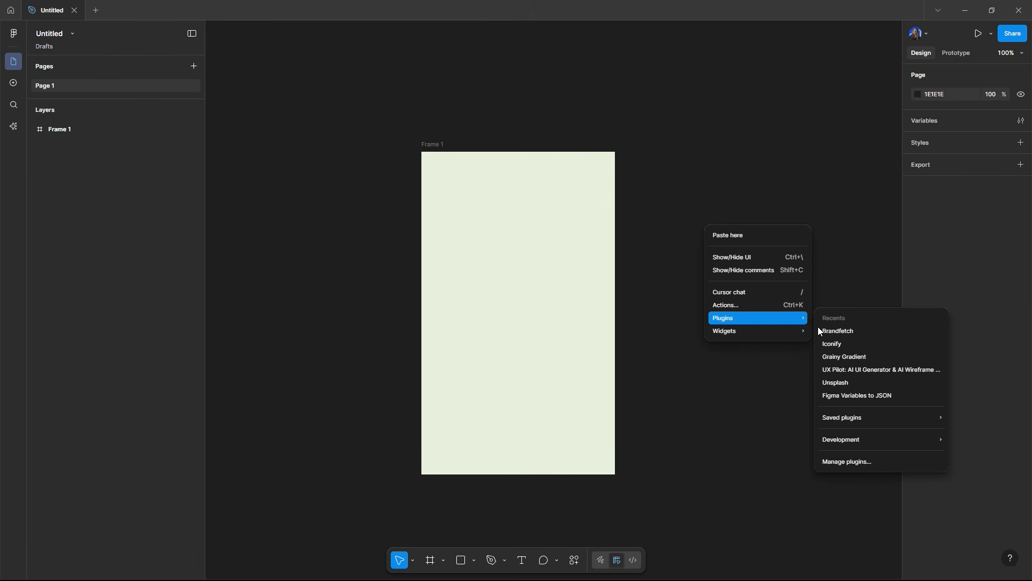
{"action": "left_click", "coordinate": [833, 344]}
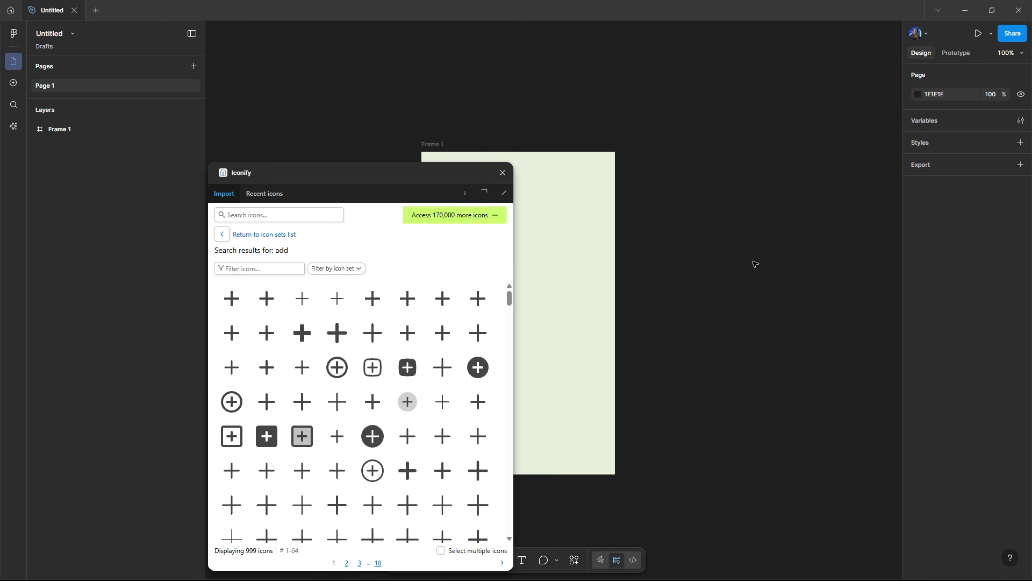
Step: Search Iconify for banana and drag the first banana icon onto the canvas
{"action": "left_click_drag", "start_coordinate": [310, 176], "coordinate": [228, 115]}
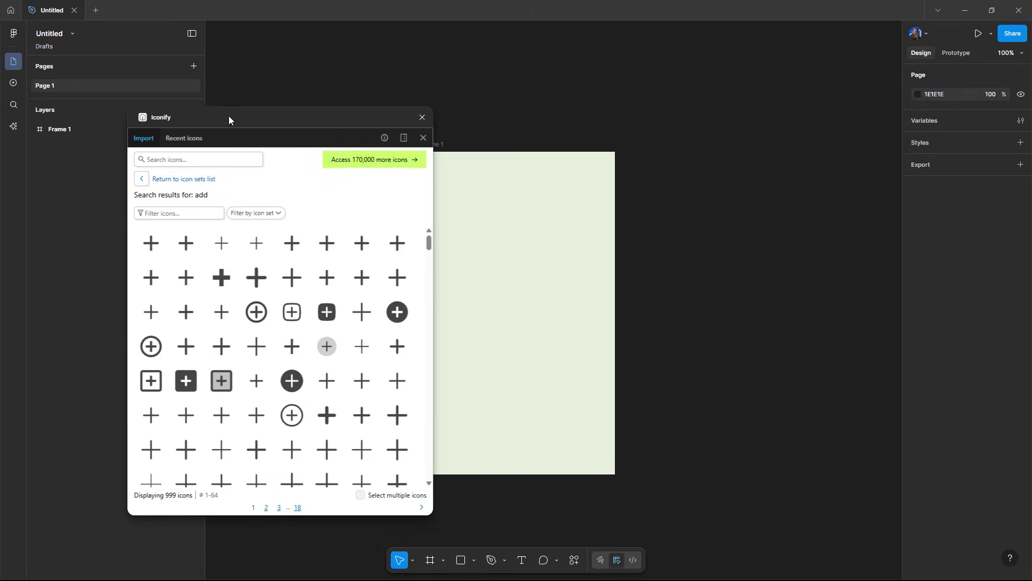
{"action": "left_click", "coordinate": [177, 211]}
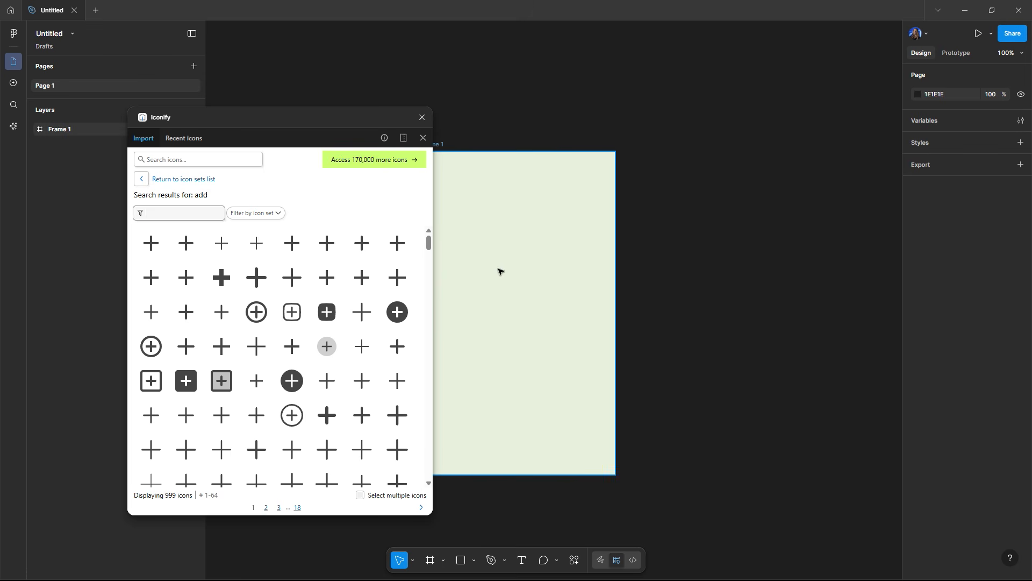
{"action": "left_click", "coordinate": [174, 161]}
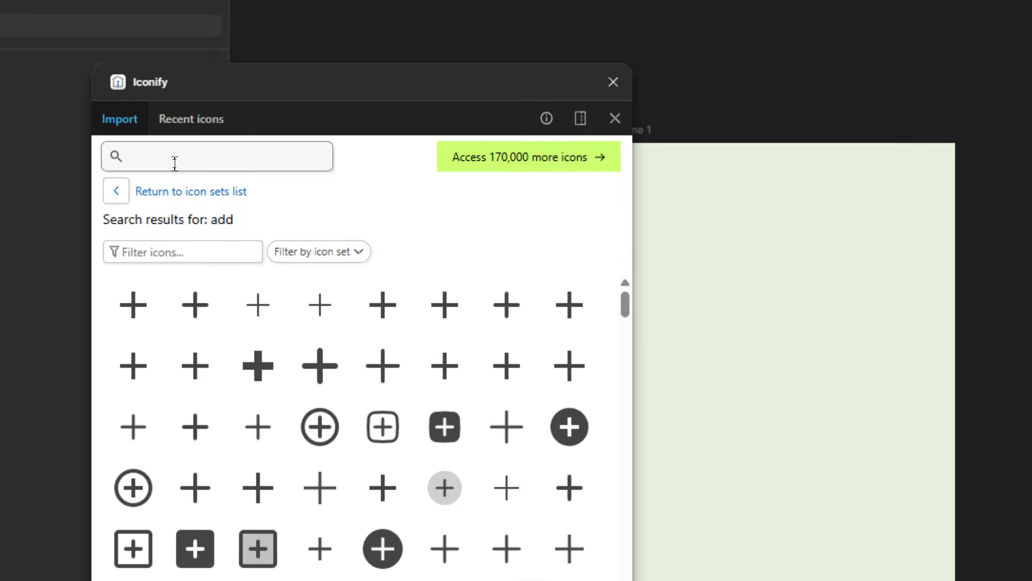
{"action": "type", "text": "banana"}
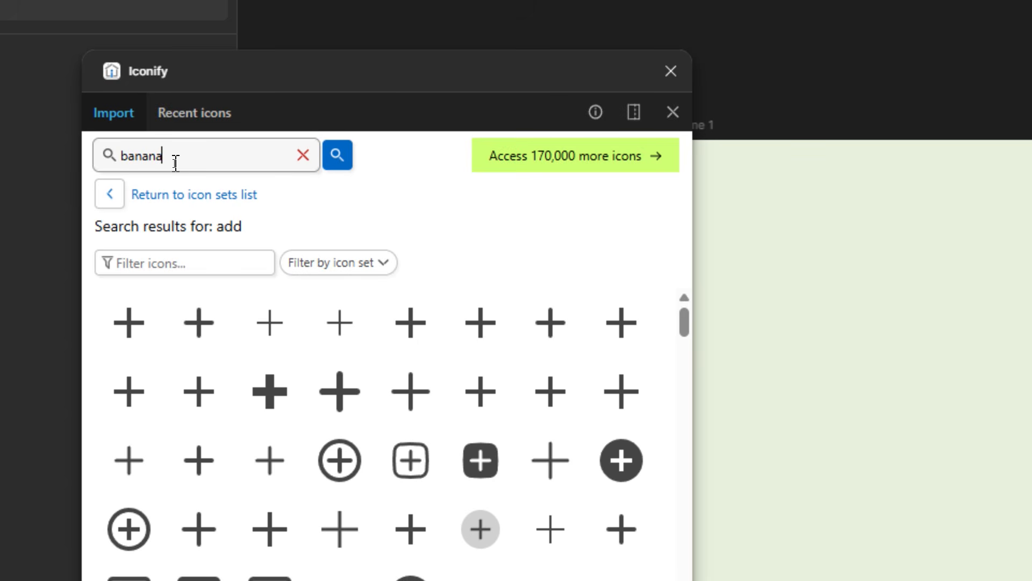
{"action": "key", "text": "Return"}
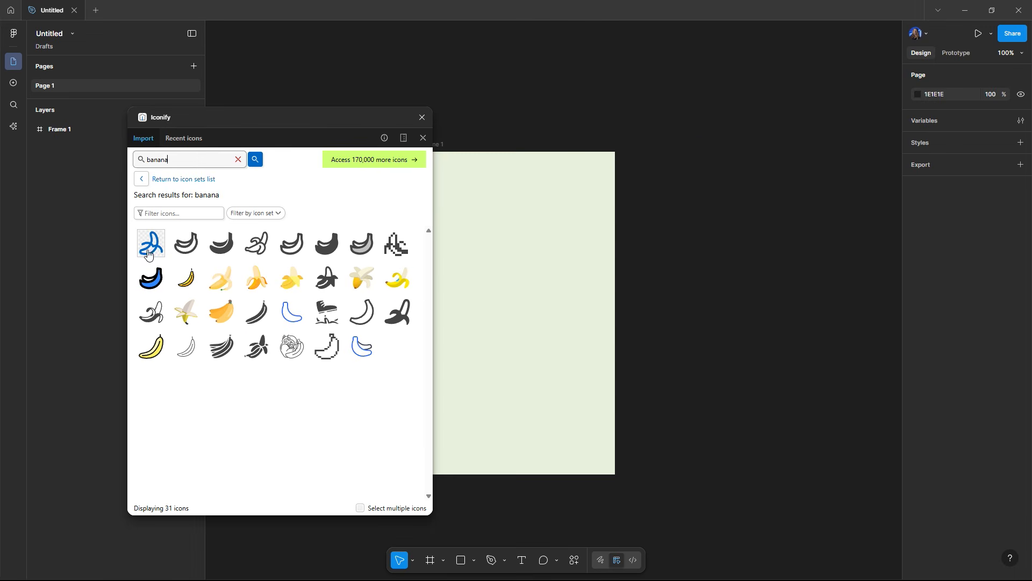
{"action": "left_click_drag", "start_coordinate": [131, 322], "coordinate": [1031, 365]}
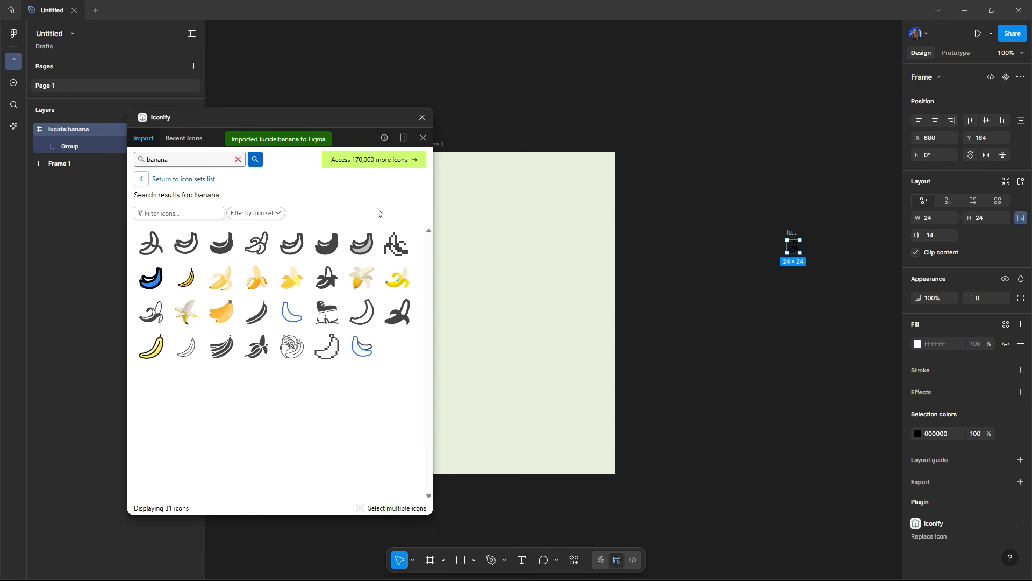
Step: Search Iconify for bar code, import a barcode outline icon, then import a plus (add) icon
{"action": "double_click", "coordinate": [170, 158]}
{"action": "type", "text": "bar code"}
{"action": "key", "text": "Return"}
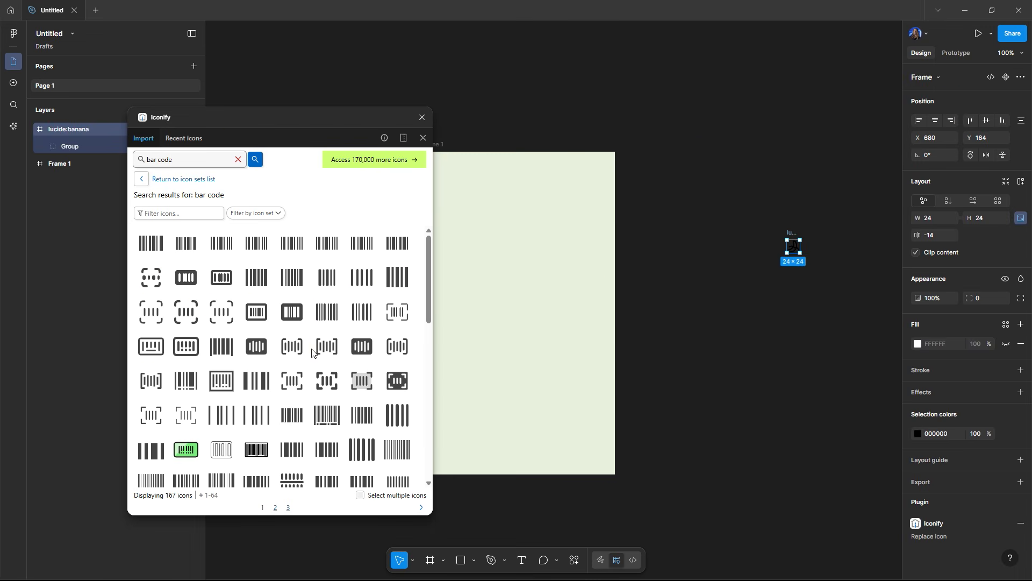
{"action": "left_click", "coordinate": [301, 348]}
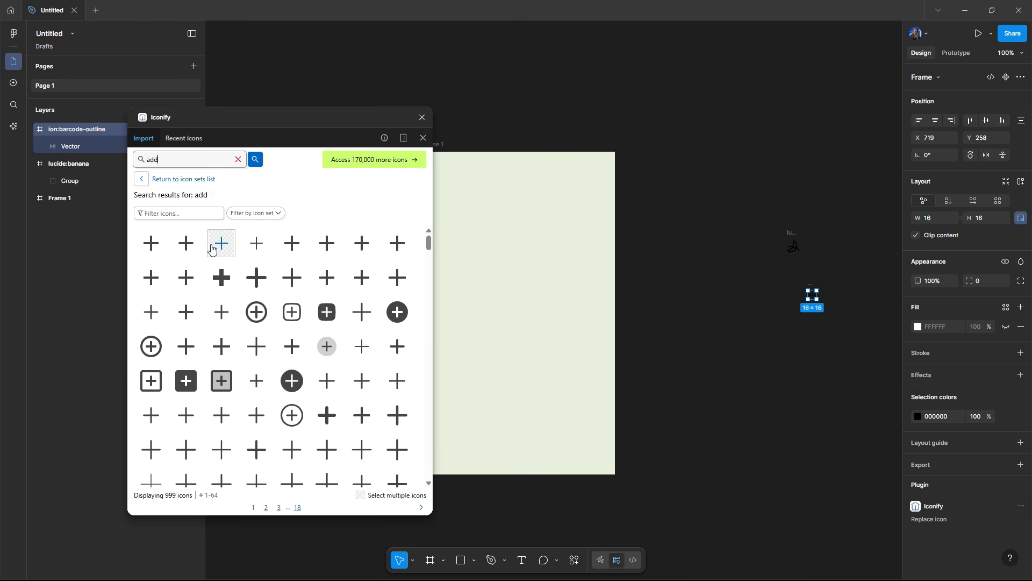
{"action": "left_click", "coordinate": [186, 250]}
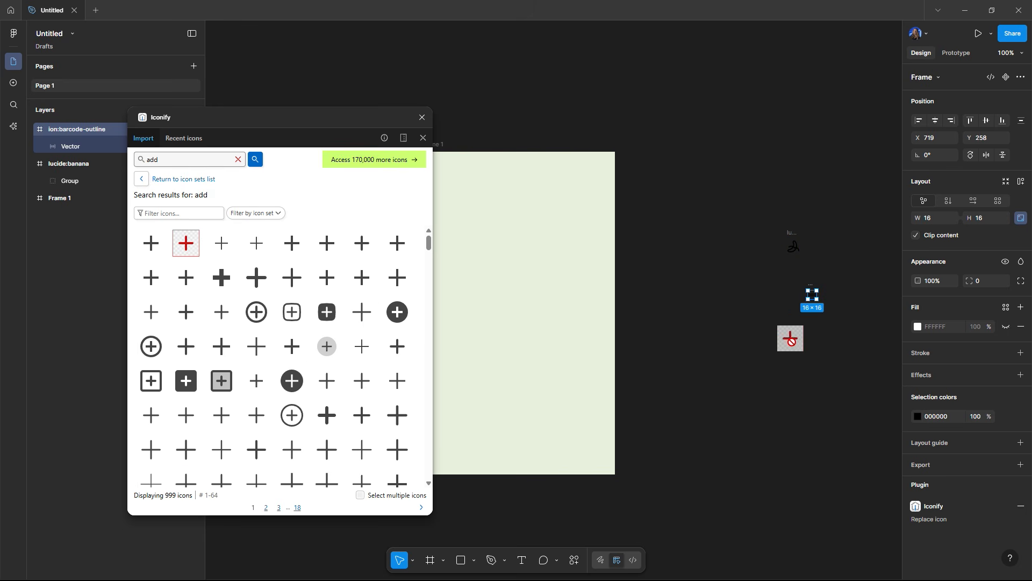
Step: Search Iconify for burger, drag a burger icon onto the canvas, and close the plugin
{"action": "double_click", "coordinate": [187, 162]}
{"action": "type", "text": "burger"}
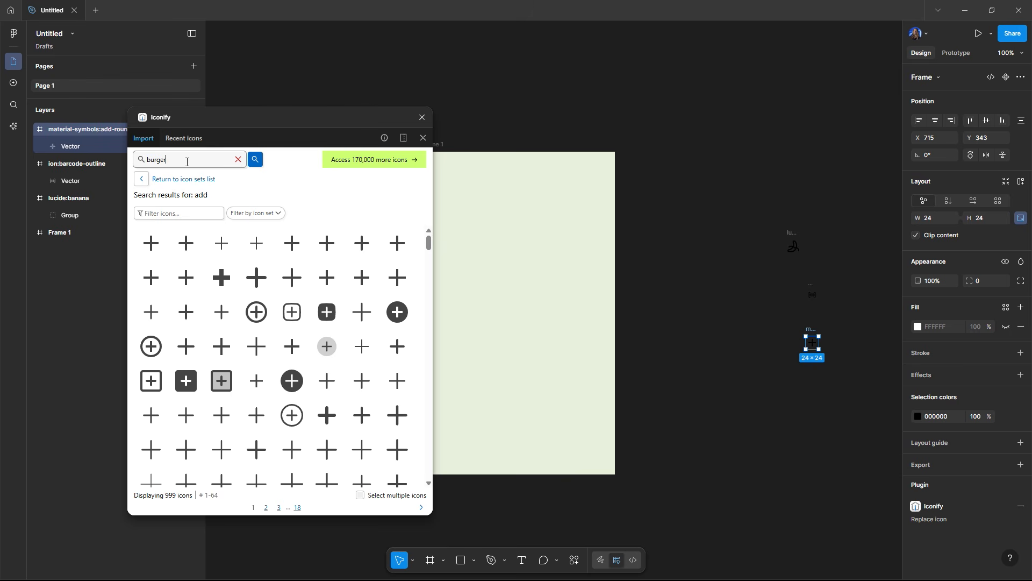
{"action": "key", "text": "Return"}
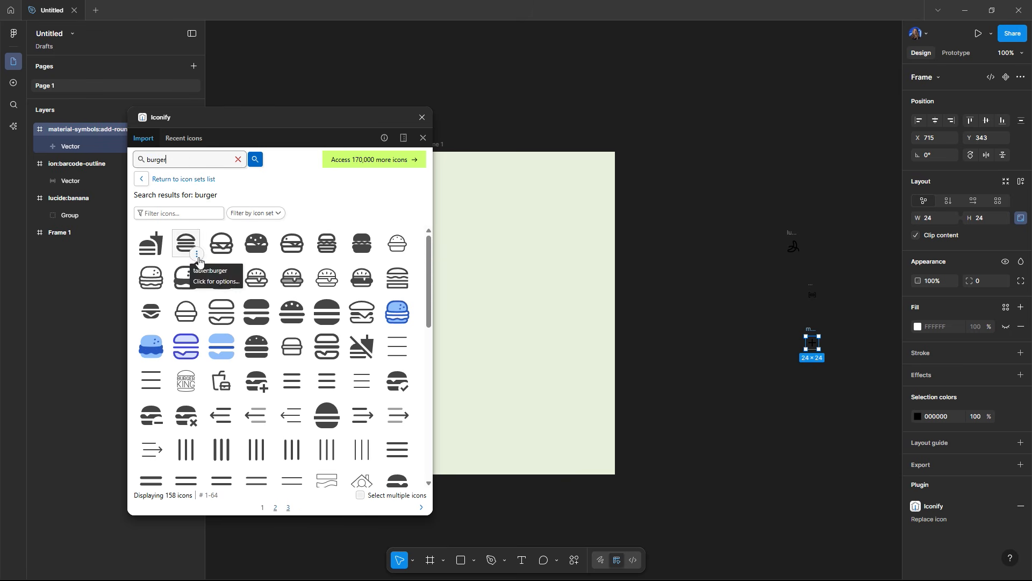
{"action": "left_click_drag", "start_coordinate": [222, 243], "coordinate": [743, 295]}
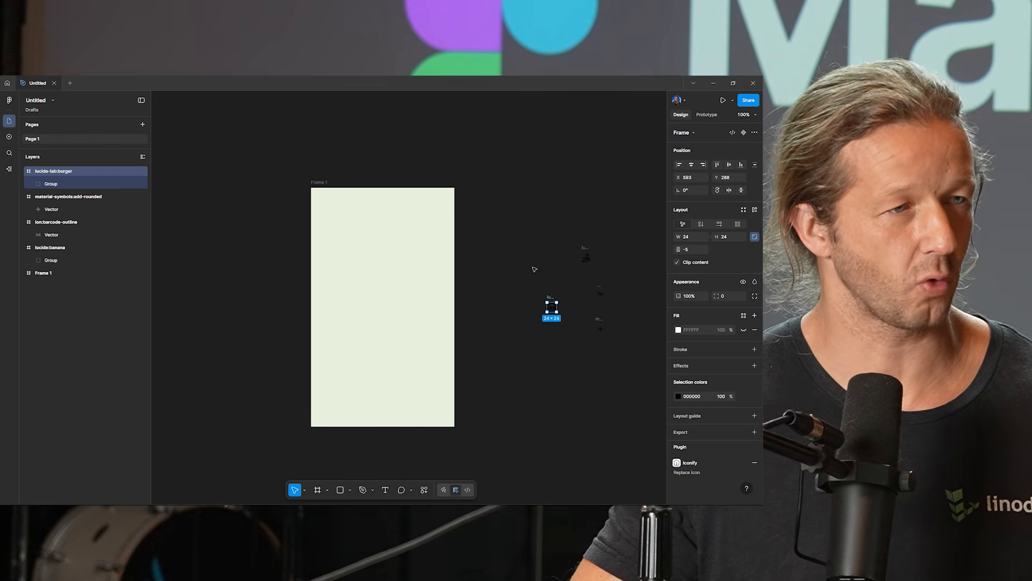
{"action": "left_click", "coordinate": [534, 267]}
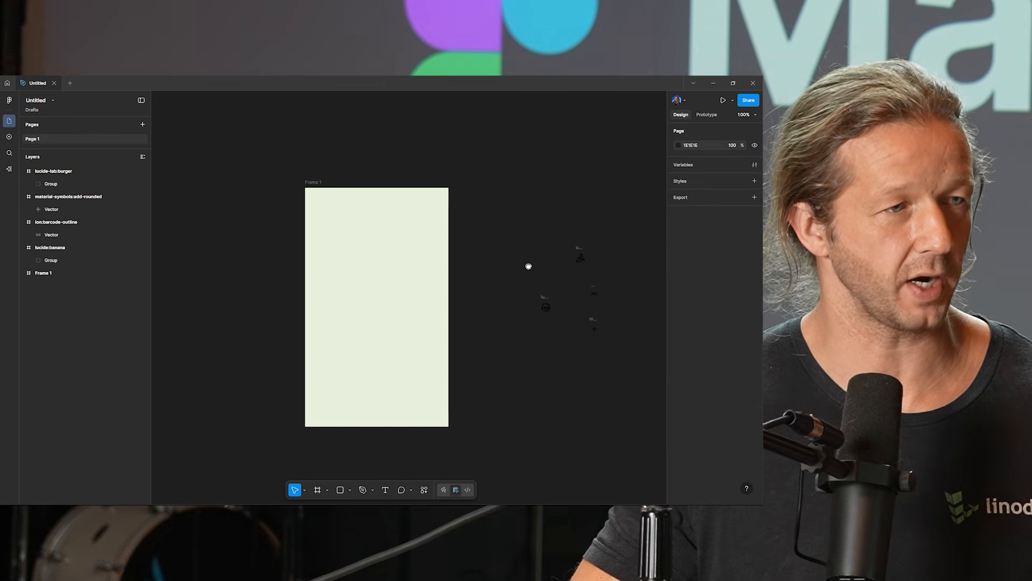
Step: Move the banana icon's group into the frame and enlarge it to about 297 × 297
{"action": "scroll", "coordinate": [528, 265], "scroll_direction": "right", "scroll_amount": 2}
{"action": "left_click_drag", "start_coordinate": [555, 260], "coordinate": [407, 199]}
{"action": "left_click_drag", "start_coordinate": [360, 263], "coordinate": [384, 239]}
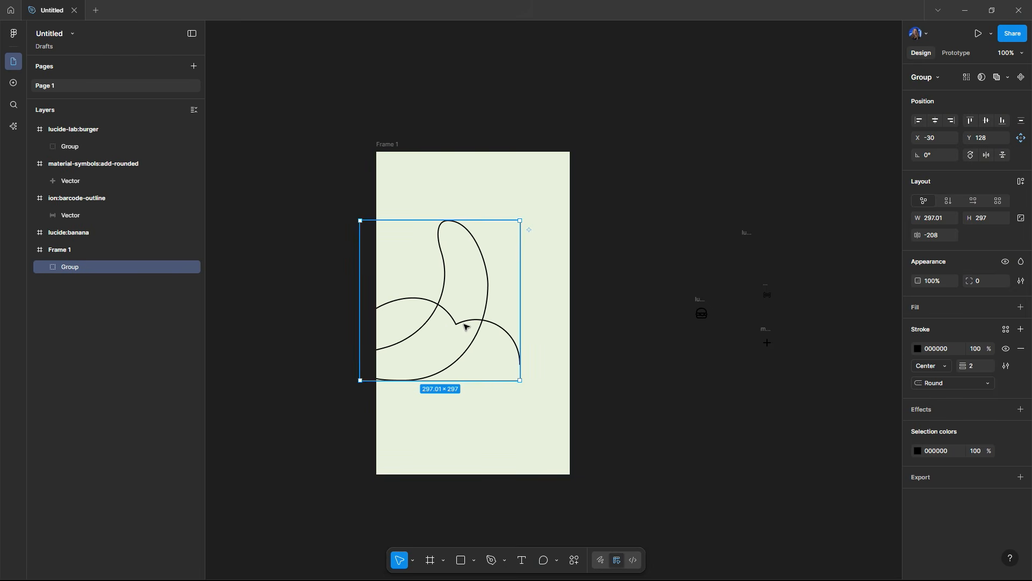
Step: Set the banana's stroke weight to 30 and nudge it slightly lower in the frame
{"action": "left_click_drag", "start_coordinate": [967, 366], "coordinate": [995, 362]}
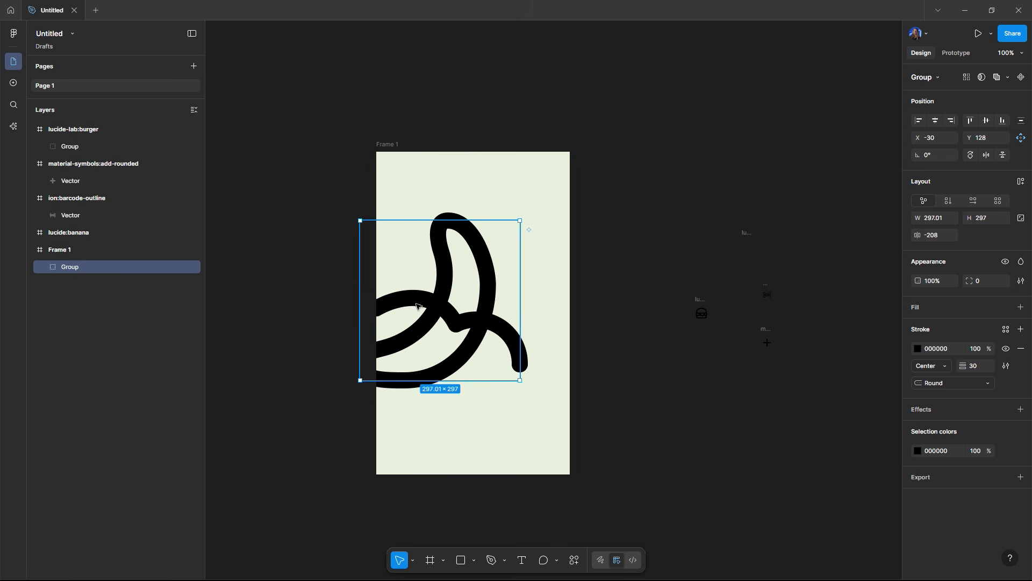
{"action": "mouse_move", "coordinate": [484, 311]}
{"action": "left_mouse_down"}
{"action": "mouse_move", "coordinate": [477, 338]}
{"action": "mouse_move", "coordinate": [475, 329]}
{"action": "left_mouse_up"}
Step: Sample the frame's colour for the banana stroke with the eyedropper, then darken it slightly to DDE6CF
{"action": "left_click", "coordinate": [918, 348]}
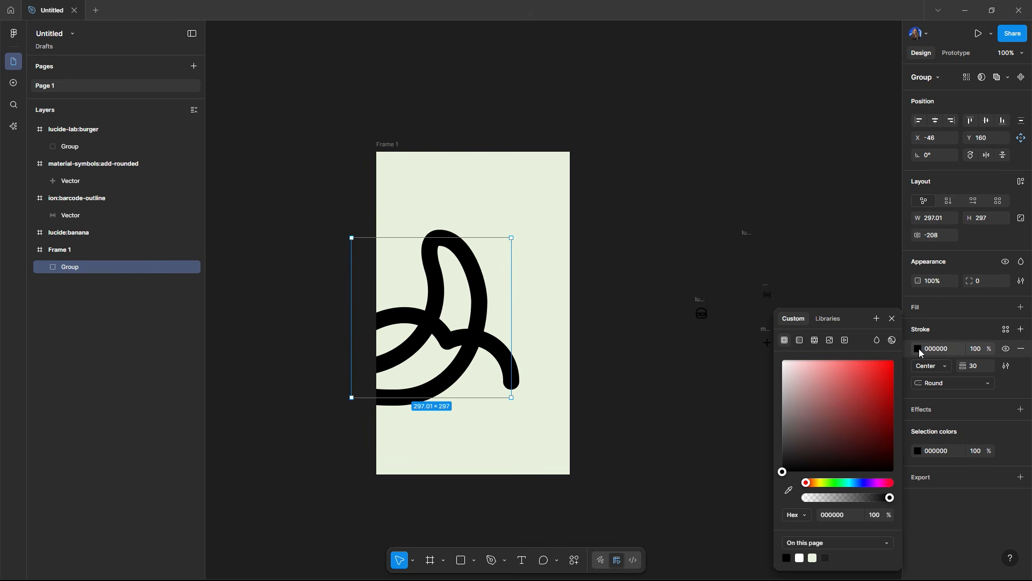
{"action": "left_click", "coordinate": [790, 489]}
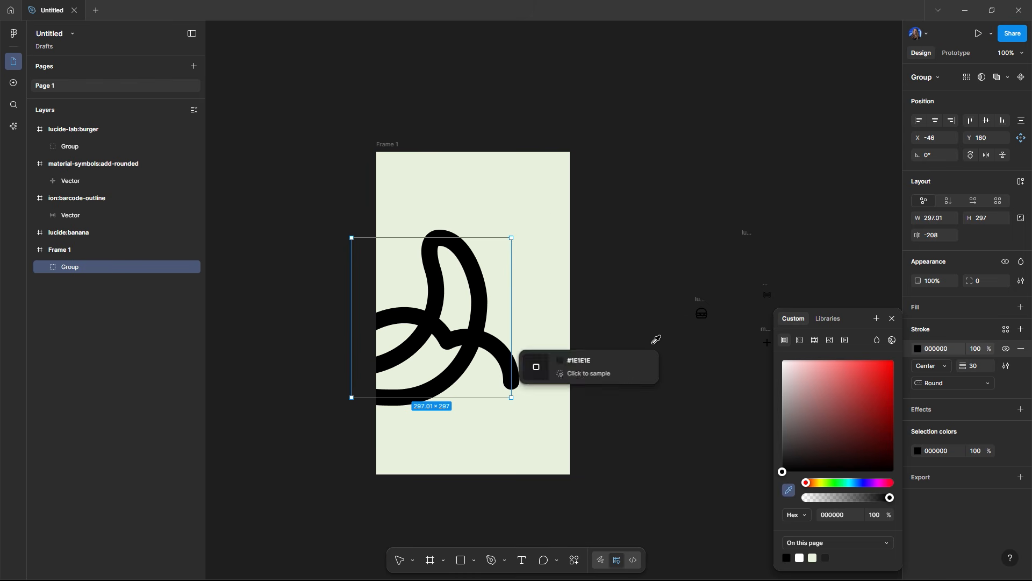
{"action": "left_click", "coordinate": [547, 207]}
{"action": "left_click_drag", "start_coordinate": [785, 372], "coordinate": [794, 375]}
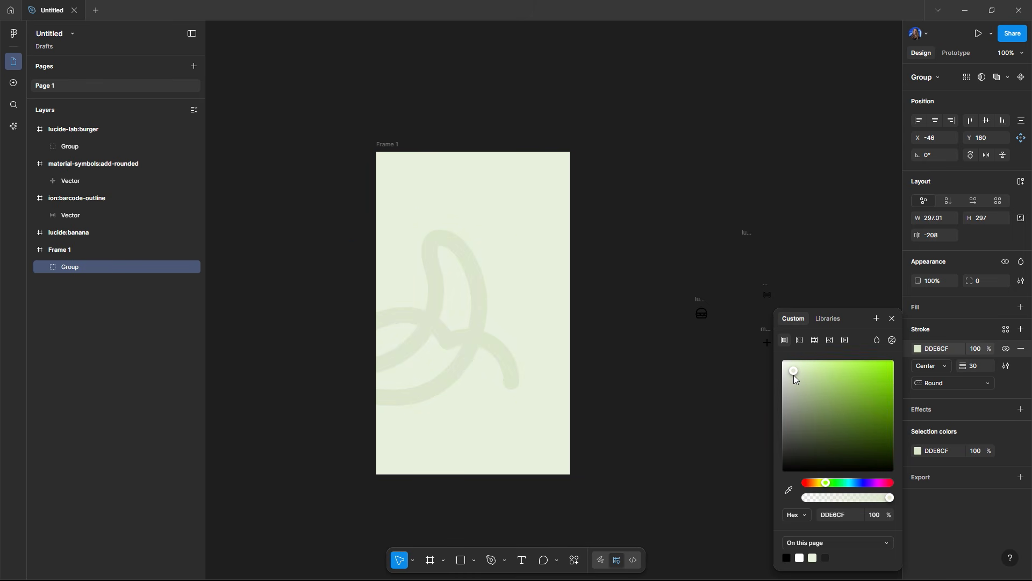
{"action": "left_click", "coordinate": [580, 279]}
Step: Move the burger icon into the frame's upper-left corner
{"action": "scroll", "coordinate": [449, 307], "scroll_direction": "up", "scroll_amount": 4}
{"action": "scroll", "coordinate": [456, 308], "scroll_direction": "down", "scroll_amount": 2}
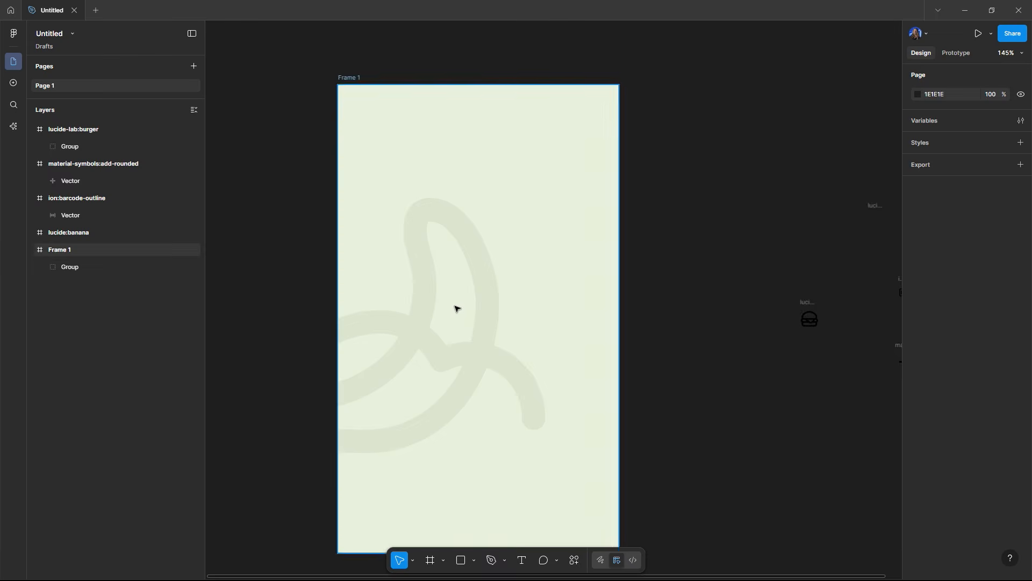
{"action": "scroll", "coordinate": [456, 308], "scroll_direction": "down", "scroll_amount": 2}
{"action": "left_click_drag", "start_coordinate": [685, 331], "coordinate": [348, 162]}
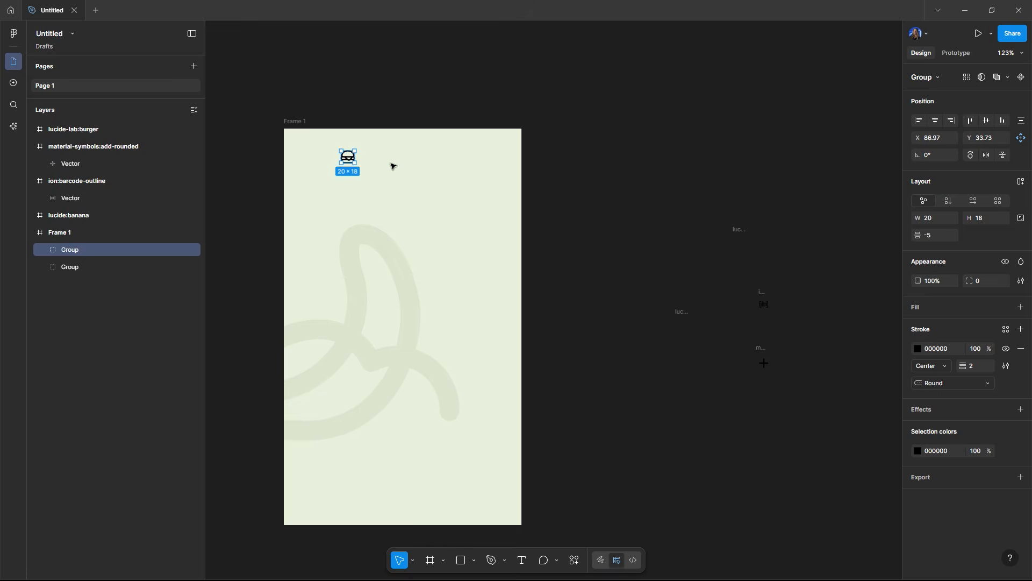
Step: Add a text layer reading MACROCAM to the right of the burger icon
{"action": "scroll", "coordinate": [392, 167], "scroll_direction": "up", "scroll_amount": 10}
{"action": "left_click", "coordinate": [454, 233]}
{"action": "key", "text": "t"}
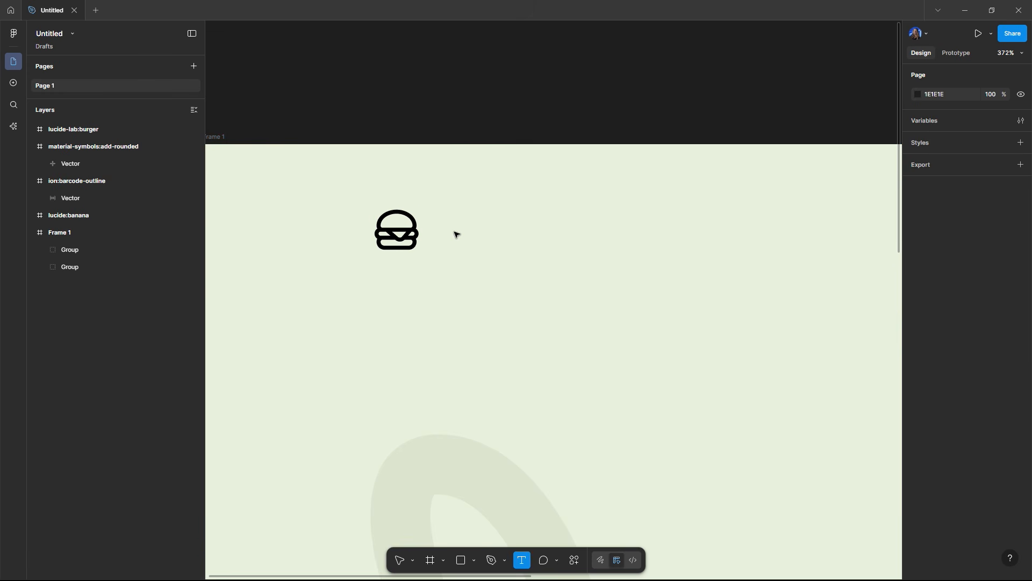
{"action": "left_click", "coordinate": [592, 242]}
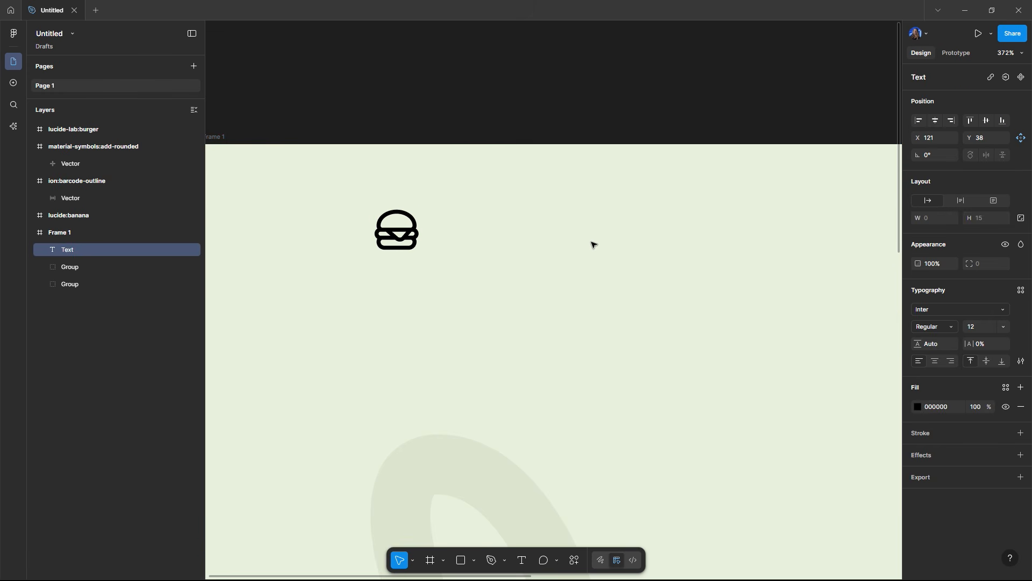
{"action": "key", "text": "Caps_Lock"}
{"action": "type", "text": "MACROCAM"}
{"action": "key", "text": "Caps_Lock"}
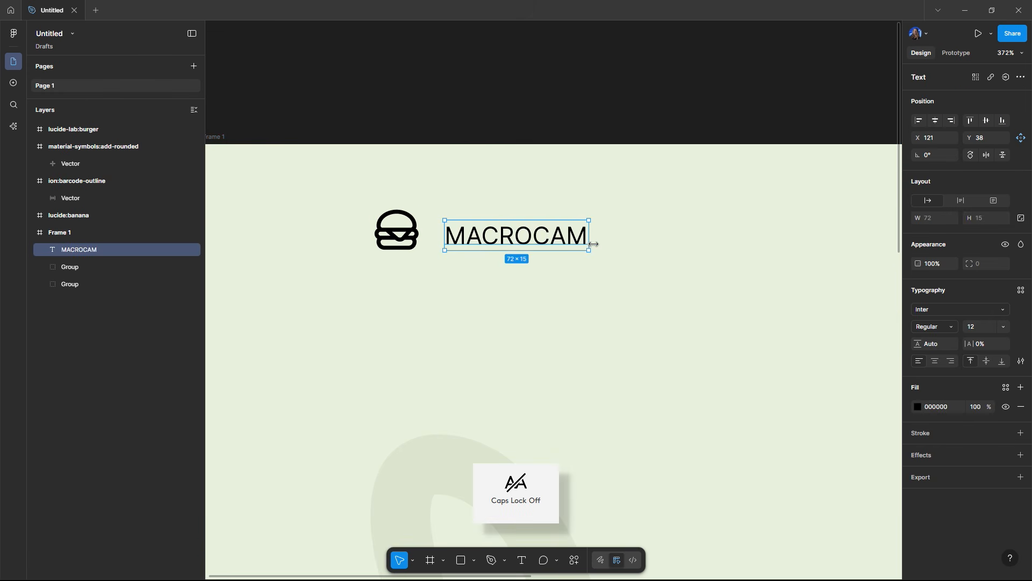
Step: Set the MACROCAM title's font to Nunito Bold at size 19
{"action": "left_click", "coordinate": [945, 308]}
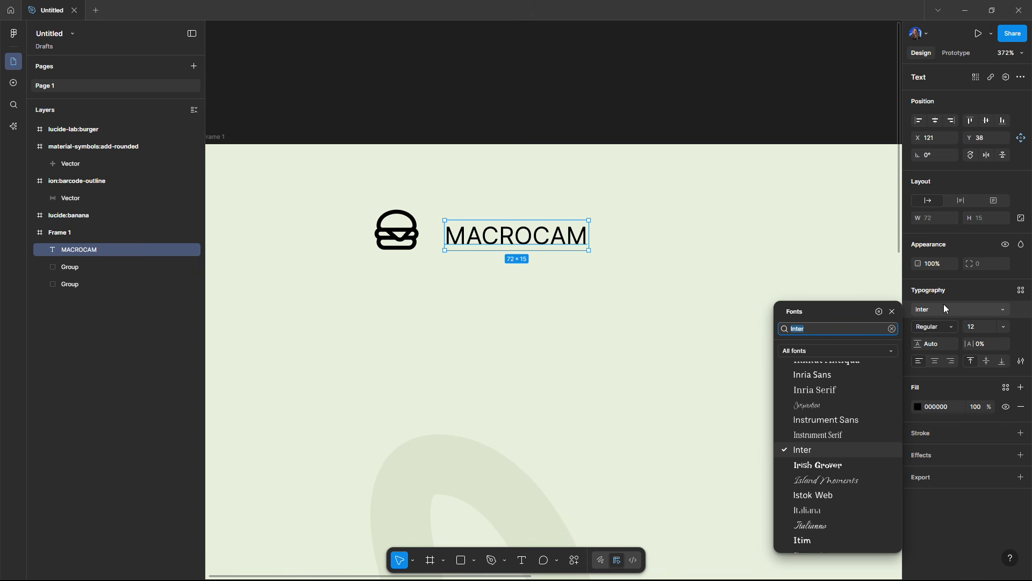
{"action": "type", "text": "nunti"}
{"action": "key", "text": "BackSpace"}
{"action": "key", "text": "BackSpace"}
{"action": "type", "text": "ito"}
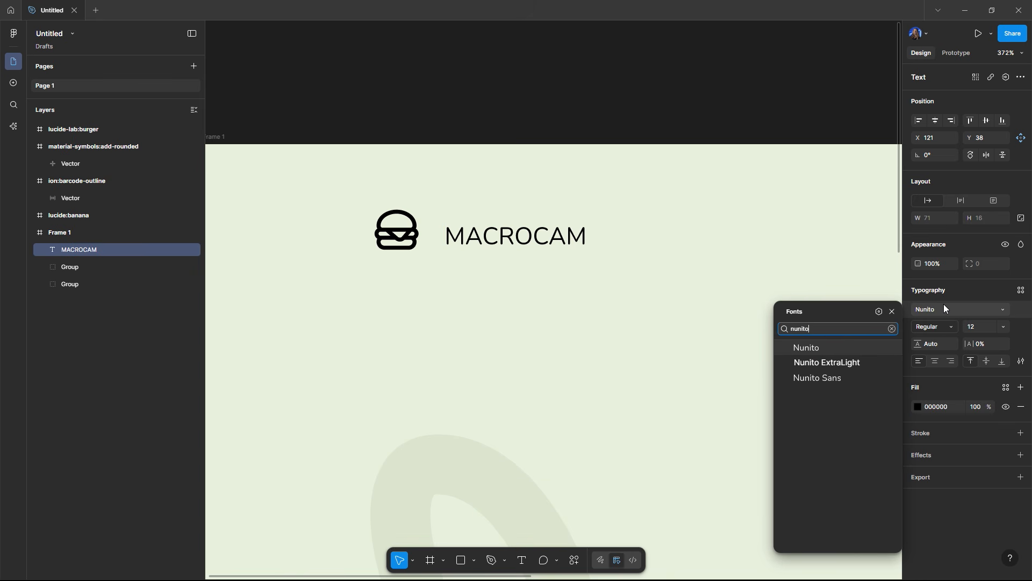
{"action": "left_click", "coordinate": [945, 305]}
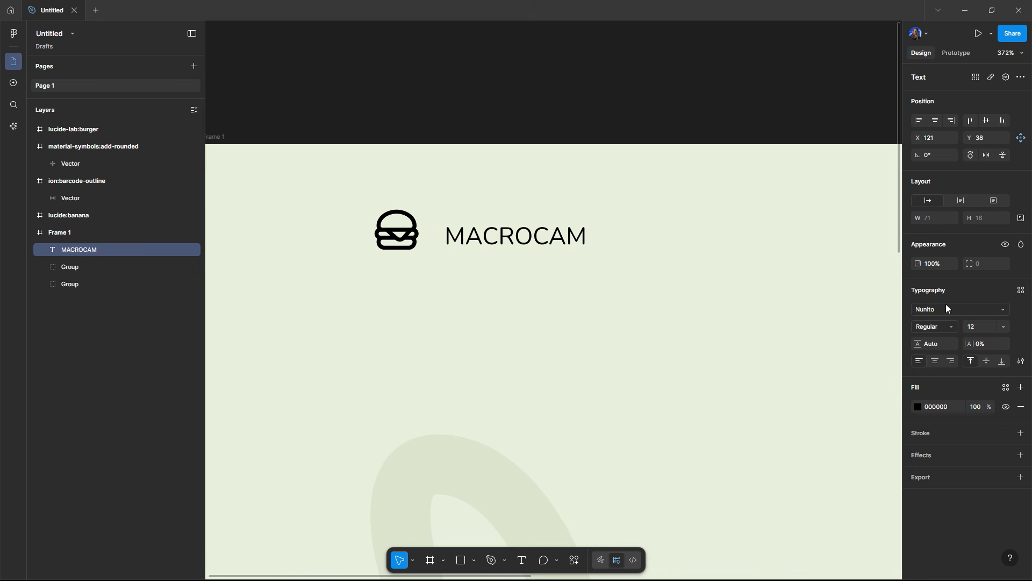
{"action": "left_click", "coordinate": [949, 326]}
{"action": "left_click", "coordinate": [955, 362]}
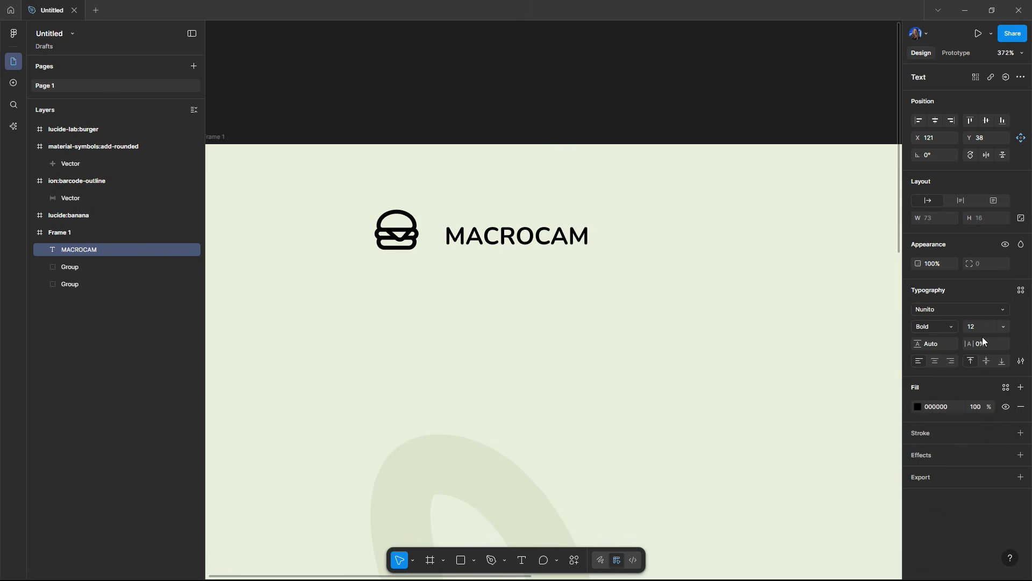
{"action": "key", "text": "Up"}
{"action": "key", "text": "Up"}
{"action": "key", "text": "Up"}
{"action": "key", "text": "Up"}
{"action": "key", "text": "Up"}
{"action": "key", "text": "Up"}
{"action": "key", "text": "Up"}
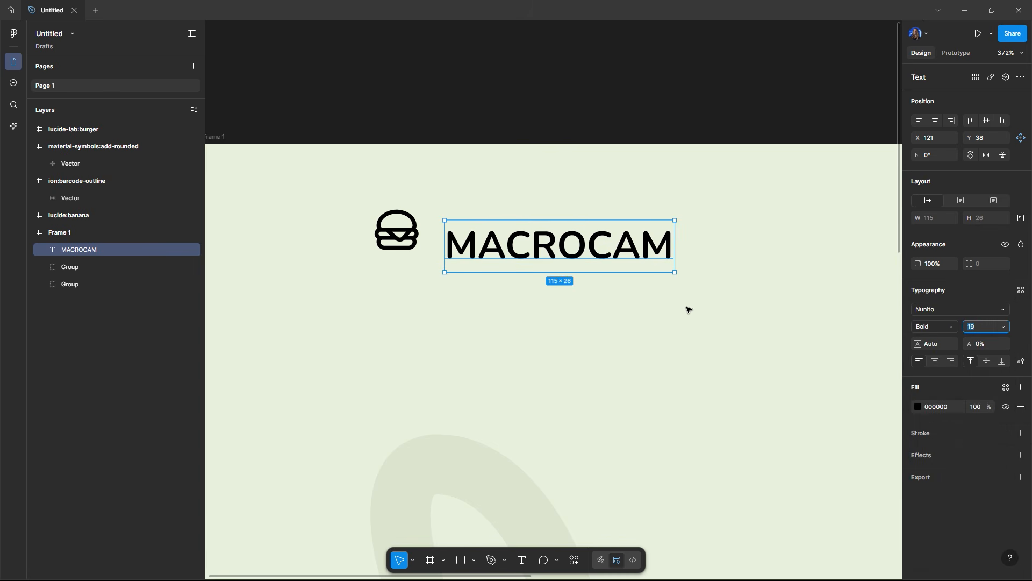
Step: Align the title with the burger icon and wrap both in an auto layout frame at the top of the screen
{"action": "left_click", "coordinate": [680, 318]}
{"action": "scroll", "coordinate": [571, 312], "scroll_direction": "down", "scroll_amount": 3}
{"action": "left_click_drag", "start_coordinate": [599, 318], "coordinate": [518, 285]}
{"action": "left_click_drag", "start_coordinate": [467, 241], "coordinate": [468, 229]}
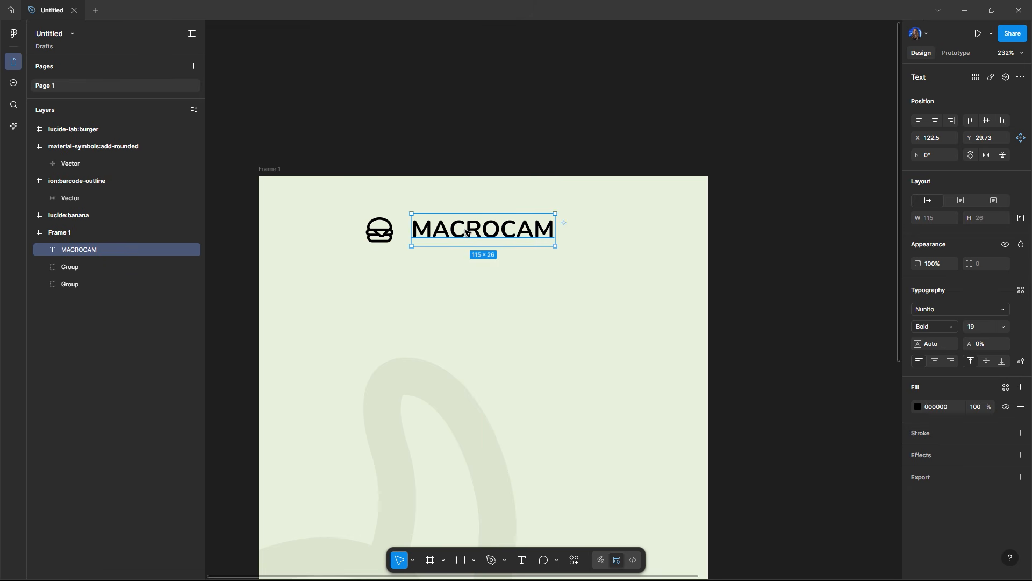
{"action": "left_click", "coordinate": [380, 232], "text": "shift"}
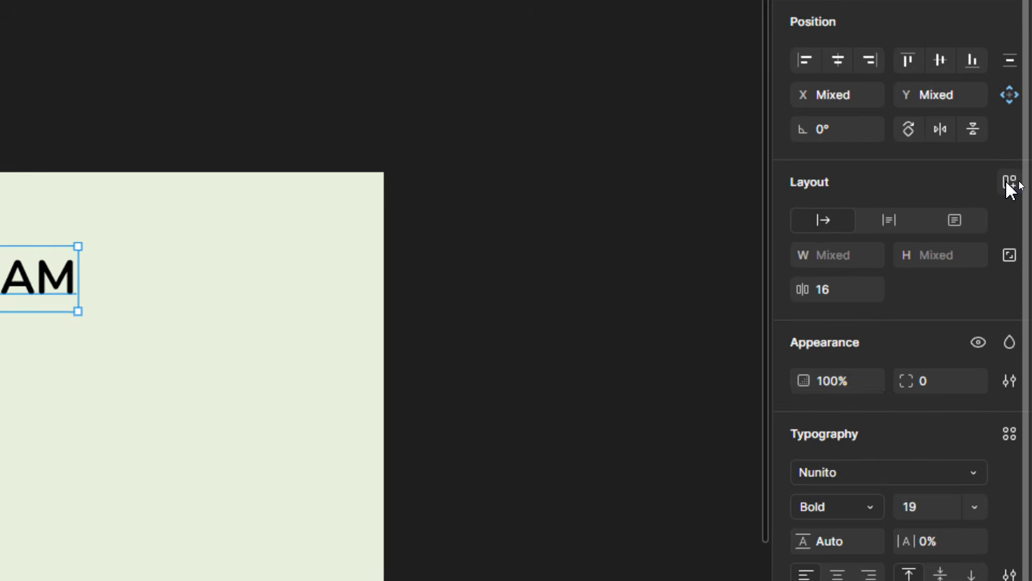
{"action": "left_click", "coordinate": [1020, 182]}
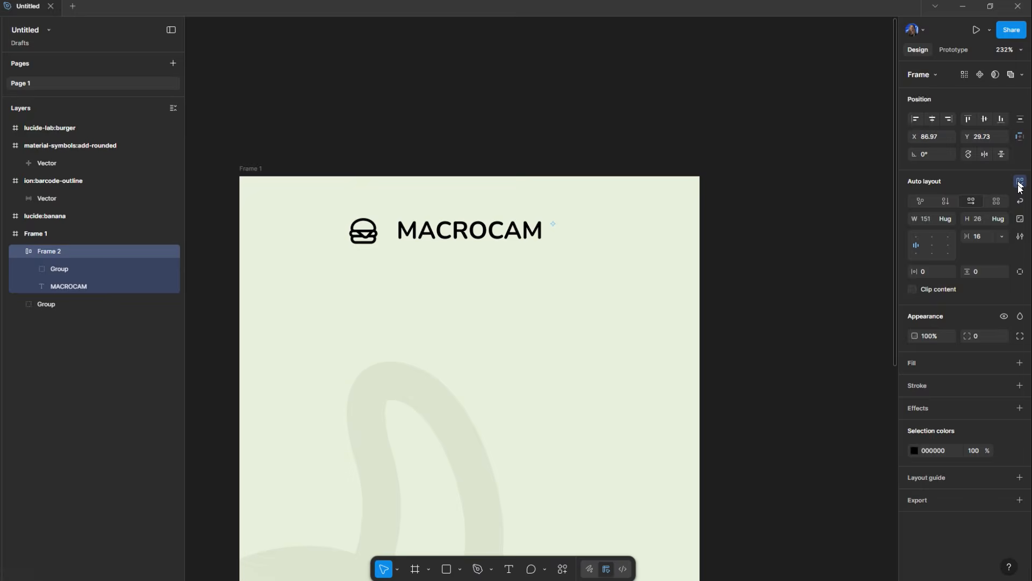
{"action": "left_click_drag", "start_coordinate": [492, 234], "coordinate": [500, 239]}
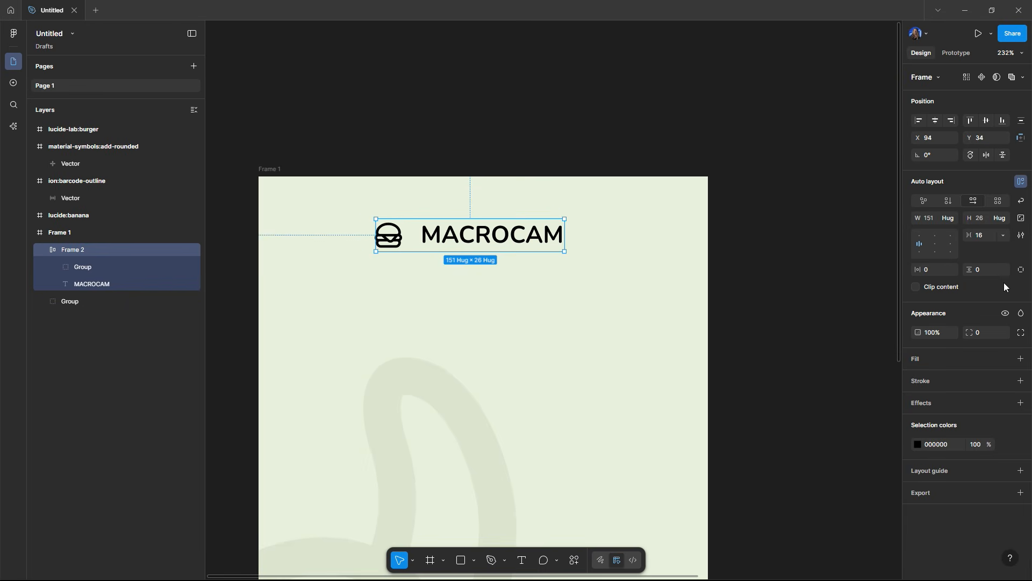
Step: Give the header frame a DDE6CF fill sampled with the eyedropper, padding 15 and 8, and corner radius 51
{"action": "left_click", "coordinate": [1021, 359]}
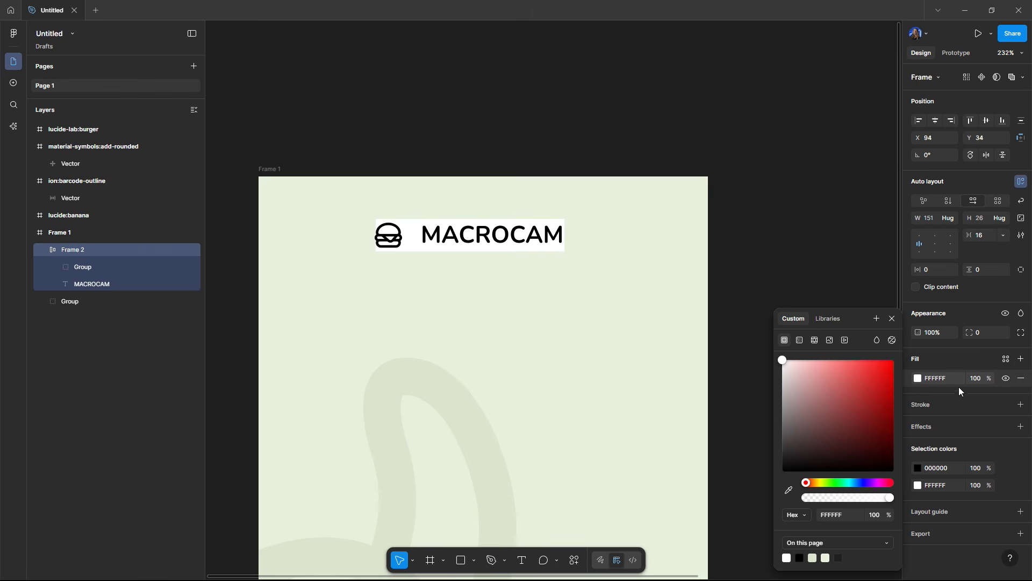
{"action": "left_click", "coordinate": [789, 491]}
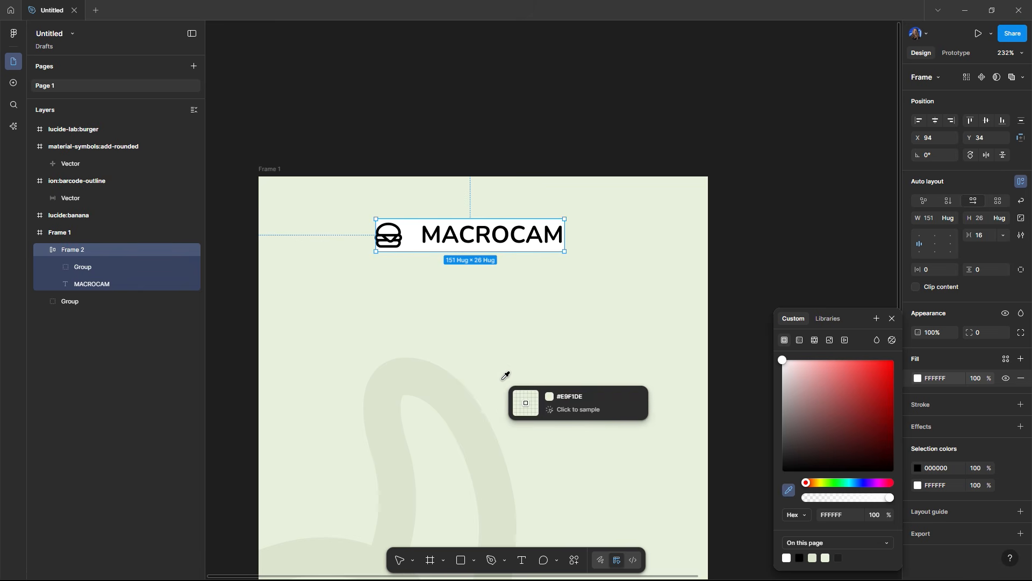
{"action": "left_click", "coordinate": [452, 392]}
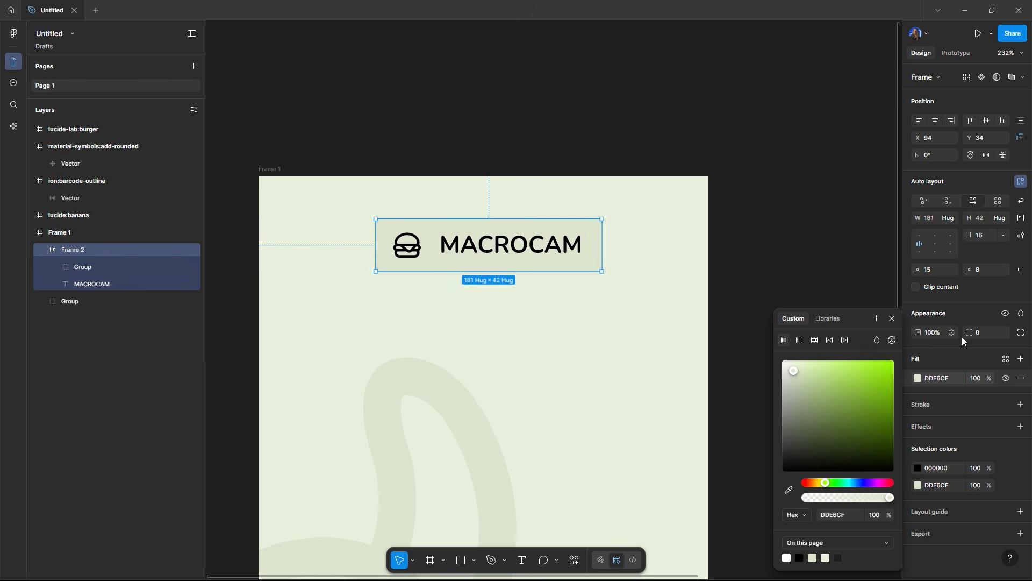
{"action": "left_click", "coordinate": [592, 146]}
Step: Lock the banana graphic group so it cannot be moved
{"action": "scroll", "coordinate": [559, 155], "scroll_direction": "down", "scroll_amount": 3}
{"action": "left_click", "coordinate": [468, 269]}
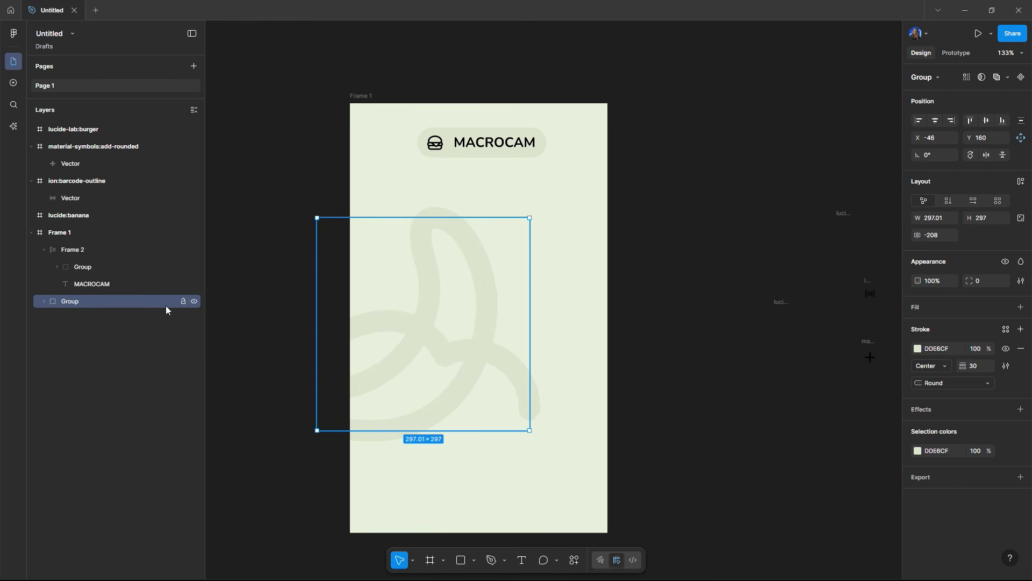
{"action": "left_click", "coordinate": [183, 302]}
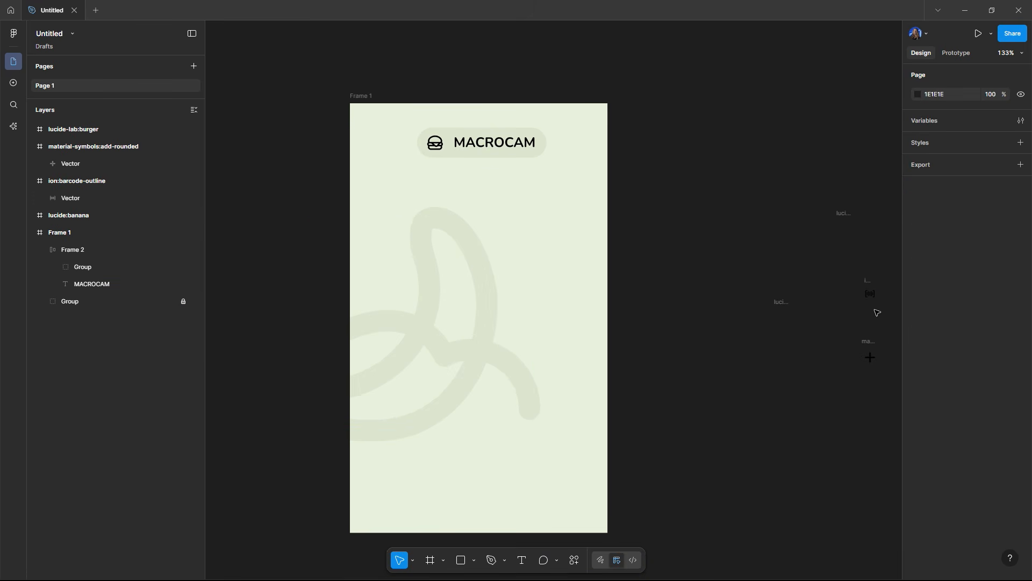
Step: Place the barcode icon in the middle of the frame, about 150 × 113, with stroke weight 8
{"action": "left_click_drag", "start_coordinate": [870, 294], "coordinate": [543, 228]}
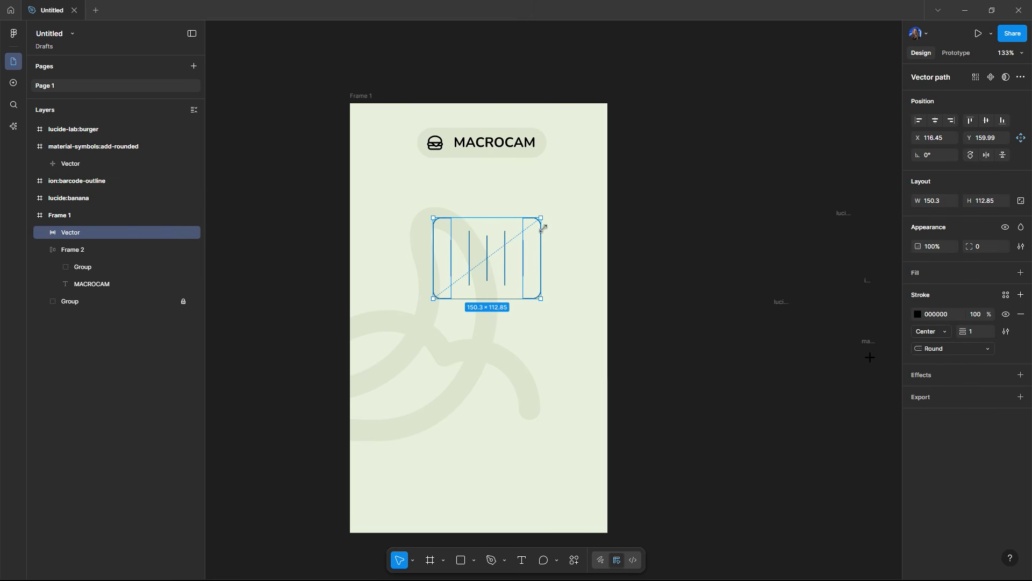
{"action": "mouse_move", "coordinate": [961, 329]}
{"action": "left_mouse_down"}
{"action": "mouse_move", "coordinate": [983, 326]}
{"action": "mouse_move", "coordinate": [967, 330]}
{"action": "left_mouse_up"}
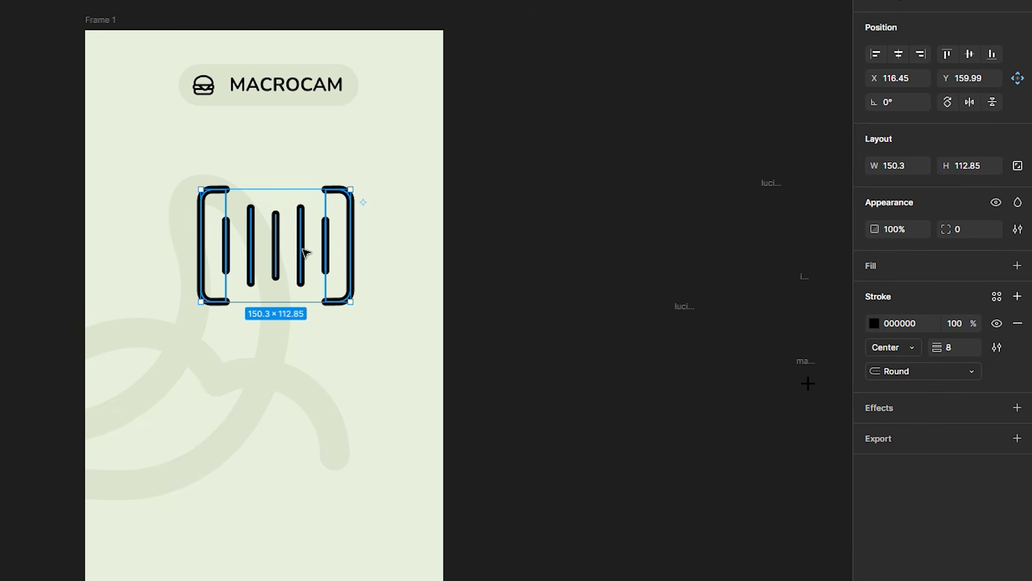
{"action": "left_click_drag", "start_coordinate": [299, 250], "coordinate": [288, 285]}
{"action": "left_click", "coordinate": [455, 274]}
{"action": "left_click_drag", "start_coordinate": [323, 268], "coordinate": [320, 266]}
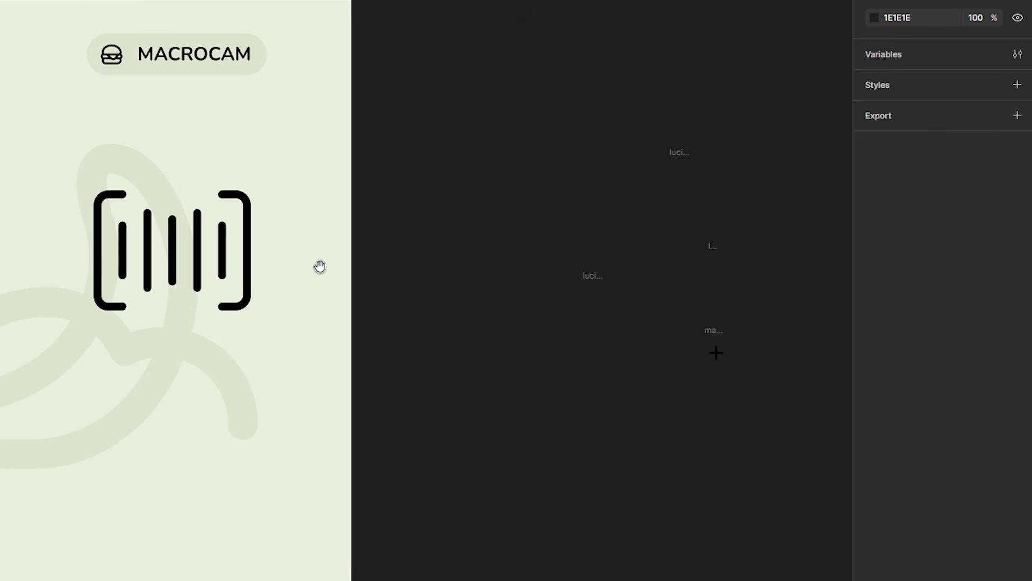
Step: Move the add icon into the frame below the barcode
{"action": "left_click_drag", "start_coordinate": [719, 355], "coordinate": [98, 395]}
{"action": "left_click", "coordinate": [414, 371]}
{"action": "scroll", "coordinate": [101, 323], "scroll_direction": "up", "scroll_amount": 3}
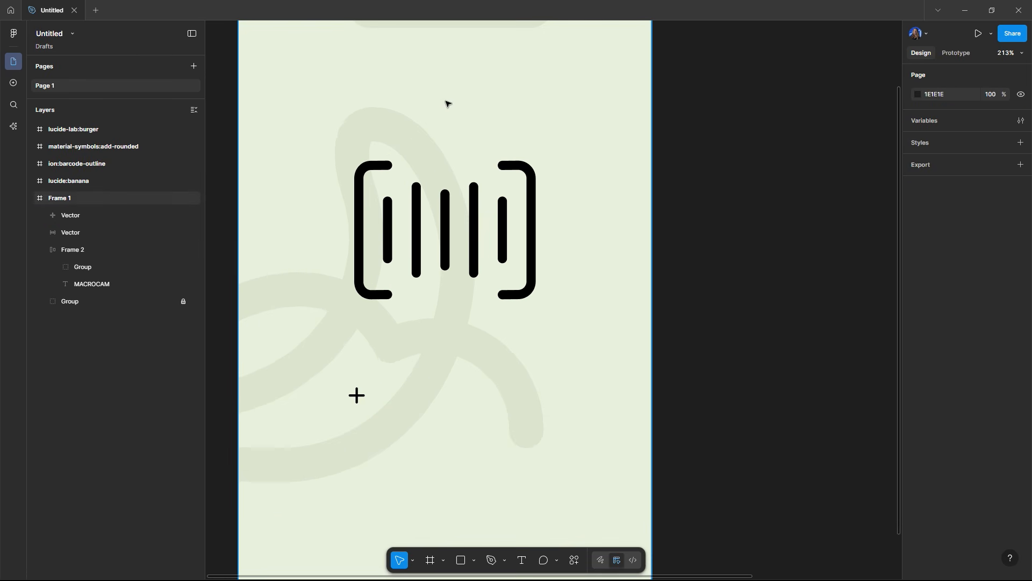
Step: Copy the MACROCAM title and paste a duplicate into the frame
{"action": "scroll", "coordinate": [440, 56], "scroll_direction": "down", "scroll_amount": 3}
{"action": "left_click", "coordinate": [438, 30]}
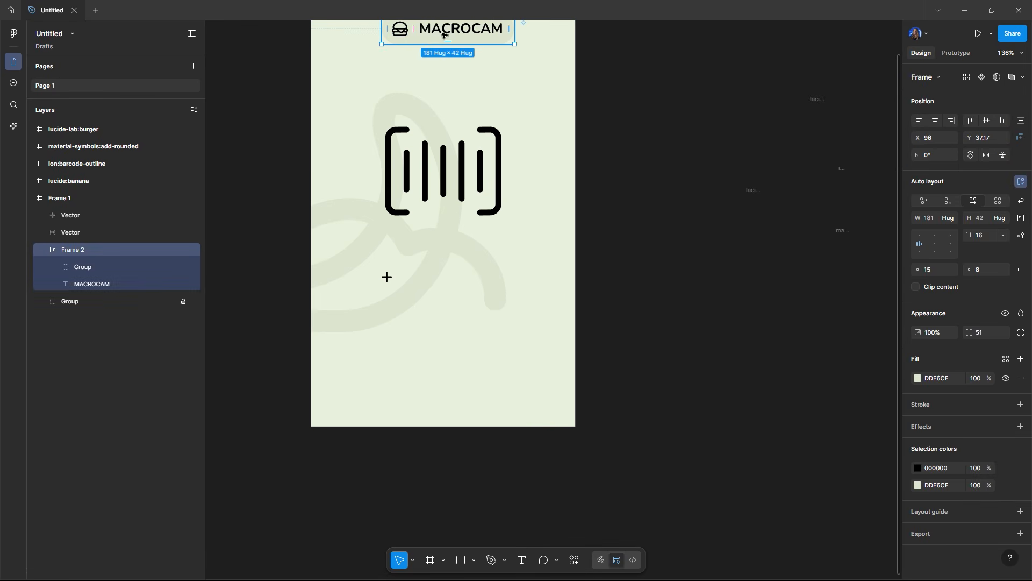
{"action": "double_click", "coordinate": [438, 31]}
{"action": "scroll", "coordinate": [447, 180], "scroll_direction": "up", "scroll_amount": 3}
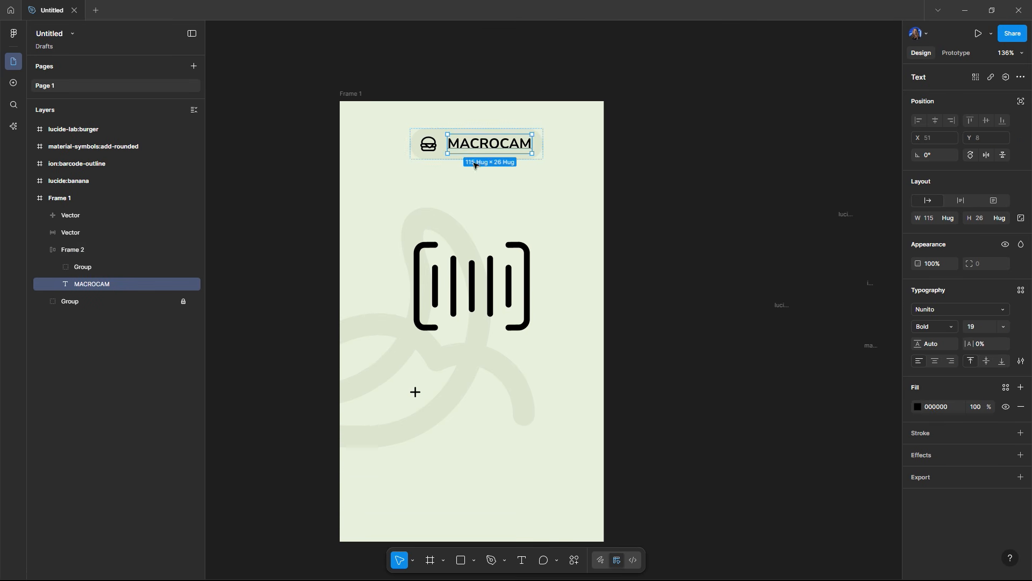
{"action": "left_click", "coordinate": [475, 334]}
{"action": "left_click", "coordinate": [458, 408]}
{"action": "scroll", "coordinate": [461, 407], "scroll_direction": "up", "scroll_amount": 4}
{"action": "key", "text": "ctrl+v"}
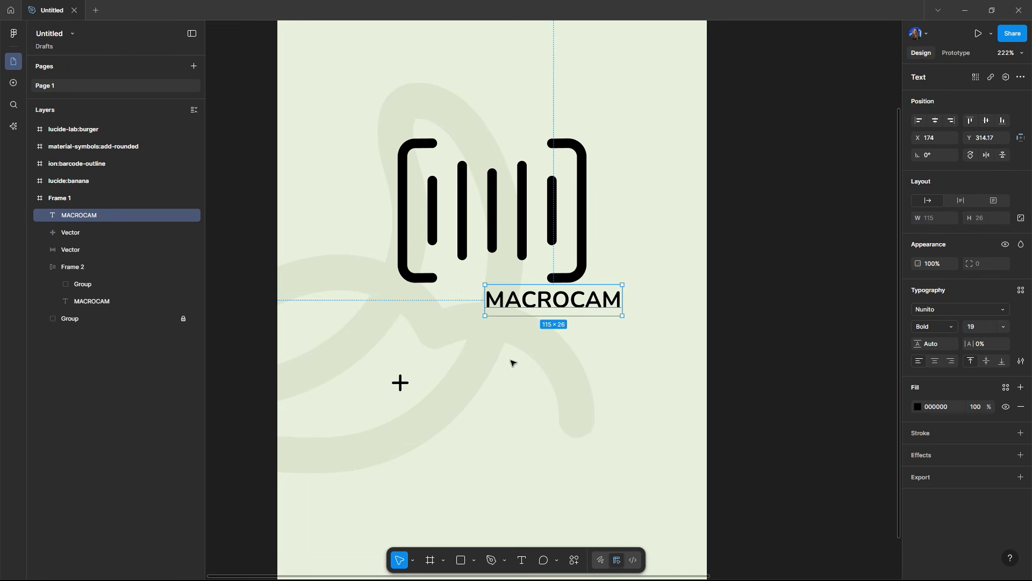
Step: Place the copied title beside the add icon and wrap both in an auto layout frame
{"action": "left_click_drag", "start_coordinate": [500, 309], "coordinate": [446, 383]}
{"action": "left_click", "coordinate": [406, 384], "text": "shift"}
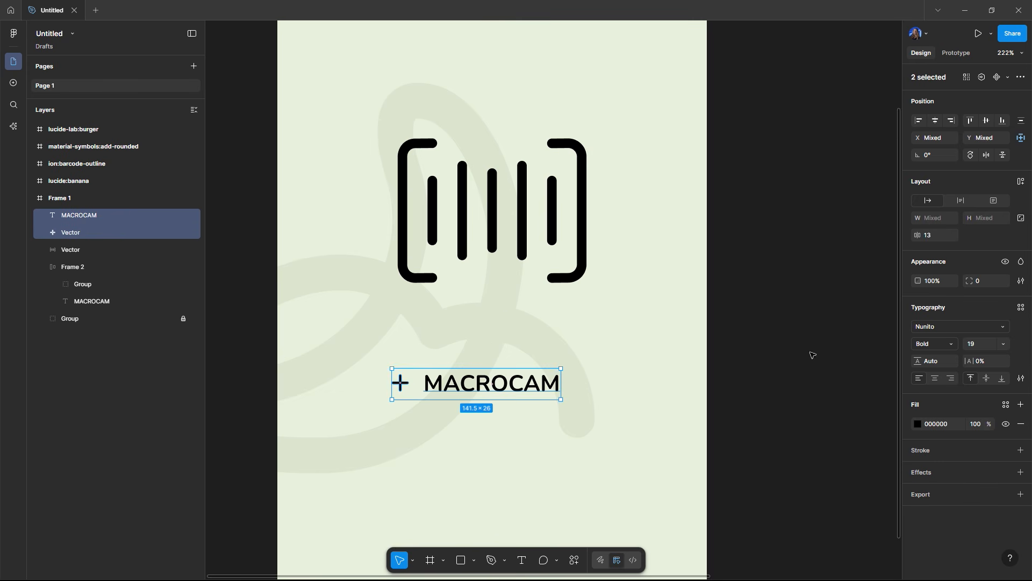
{"action": "left_click", "coordinate": [1024, 184]}
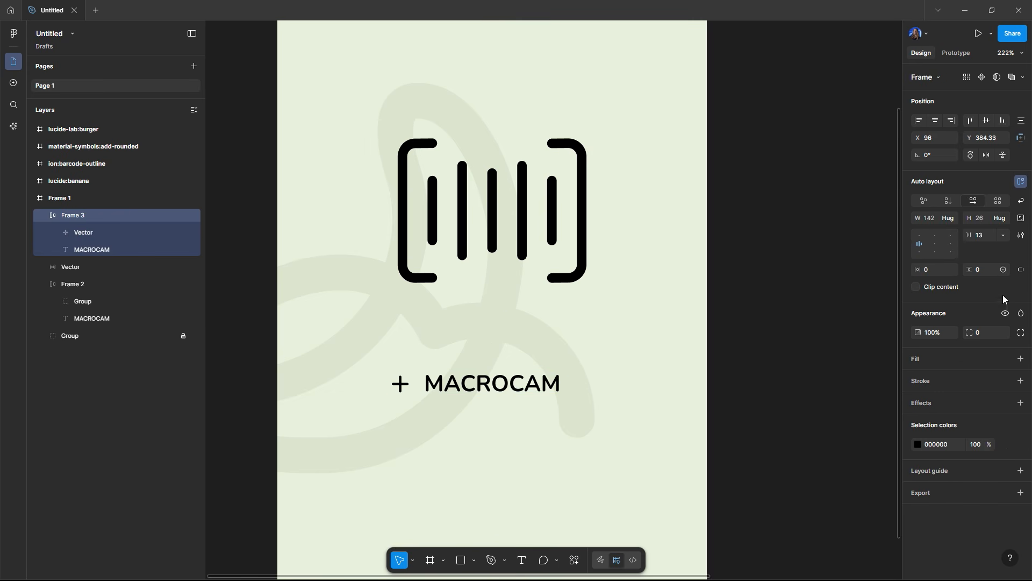
Step: Make the button's icon and text white and give its frame a black fill
{"action": "left_click", "coordinate": [918, 445]}
{"action": "left_click_drag", "start_coordinate": [875, 445], "coordinate": [742, 330]}
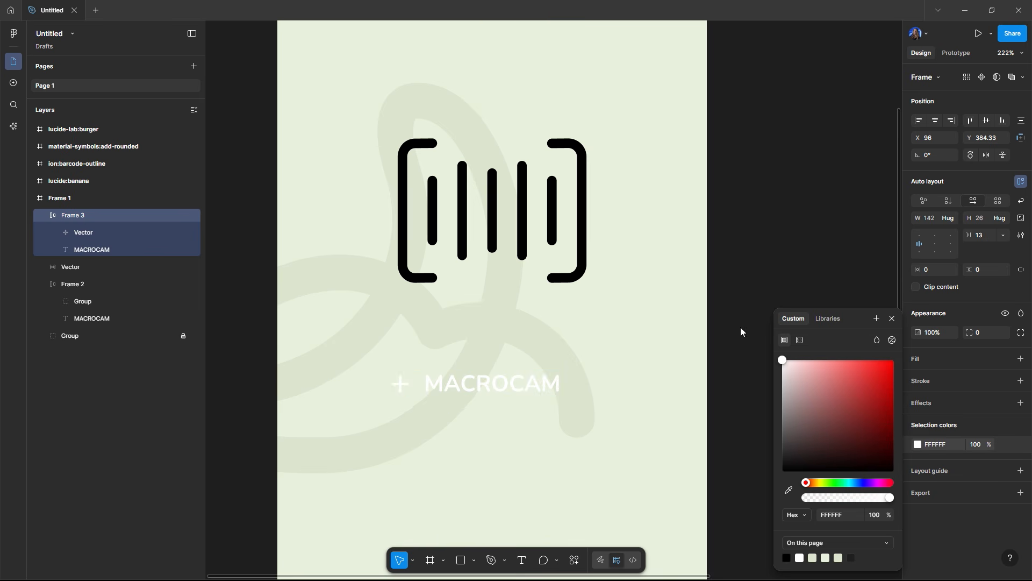
{"action": "left_click", "coordinate": [1023, 364]}
{"action": "left_click_drag", "start_coordinate": [820, 422], "coordinate": [779, 486]}
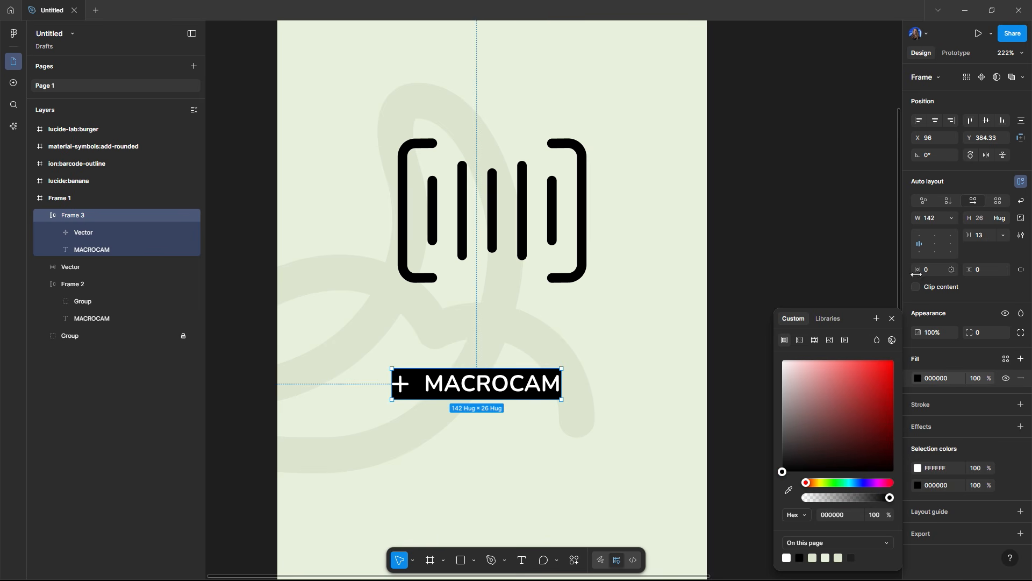
Step: Set the button's padding to 13 horizontal and 7 vertical and its corner radius to 5
{"action": "left_click_drag", "start_coordinate": [916, 274], "coordinate": [980, 270]}
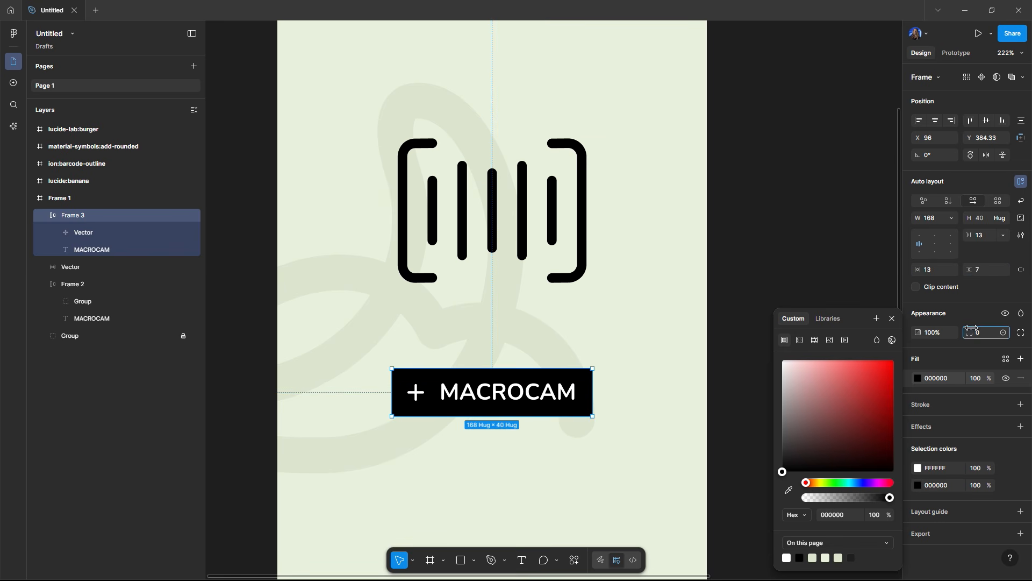
{"action": "left_click_drag", "start_coordinate": [973, 328], "coordinate": [1022, 316]}
{"action": "left_click", "coordinate": [811, 230]}
{"action": "scroll", "coordinate": [758, 249], "scroll_direction": "right", "scroll_amount": 1}
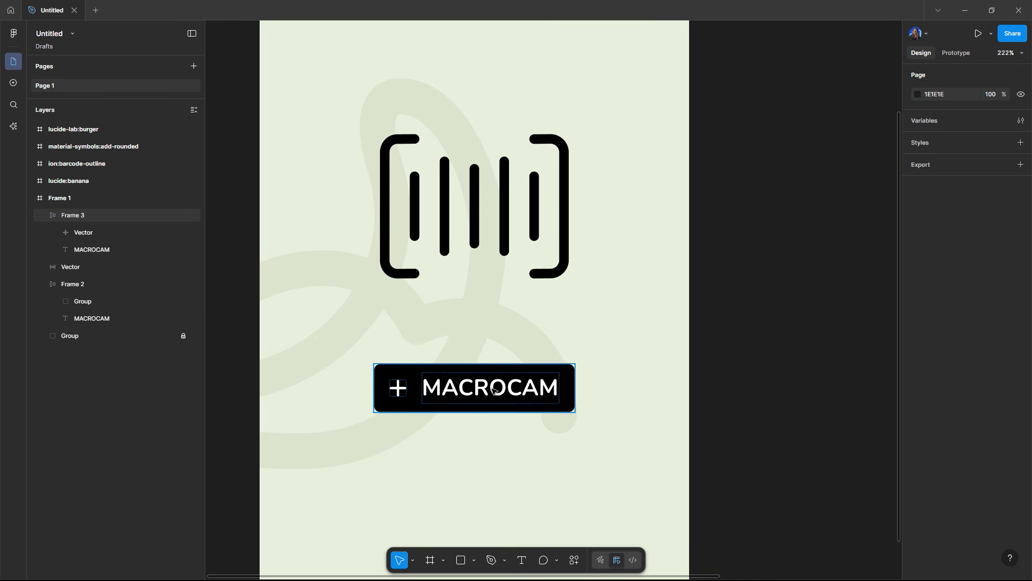
Step: Change the button label to ADD FOOD
{"action": "double_click", "coordinate": [493, 390]}
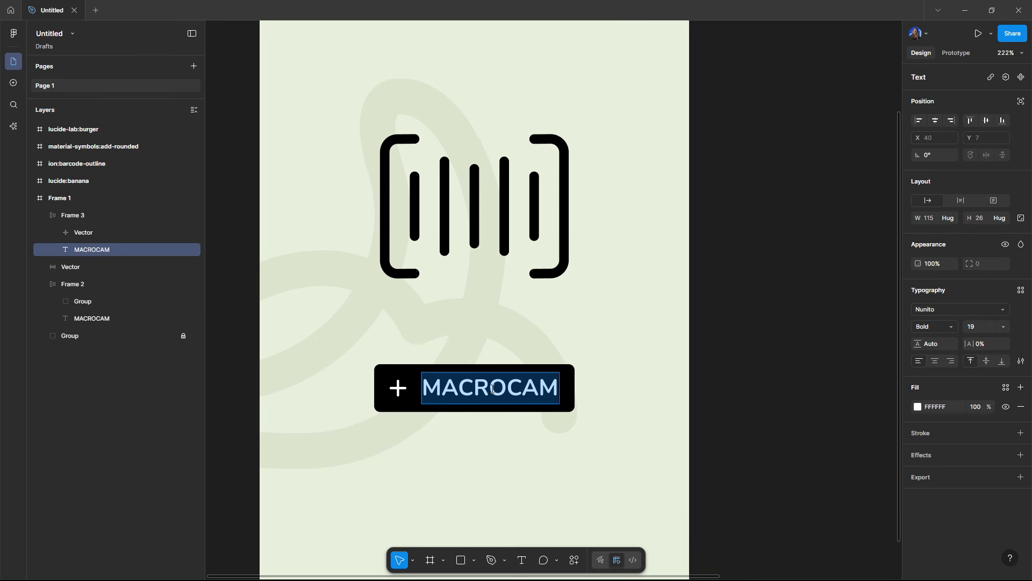
{"action": "key", "text": "Caps_Lock"}
{"action": "type", "text": "ADD FOOD"}
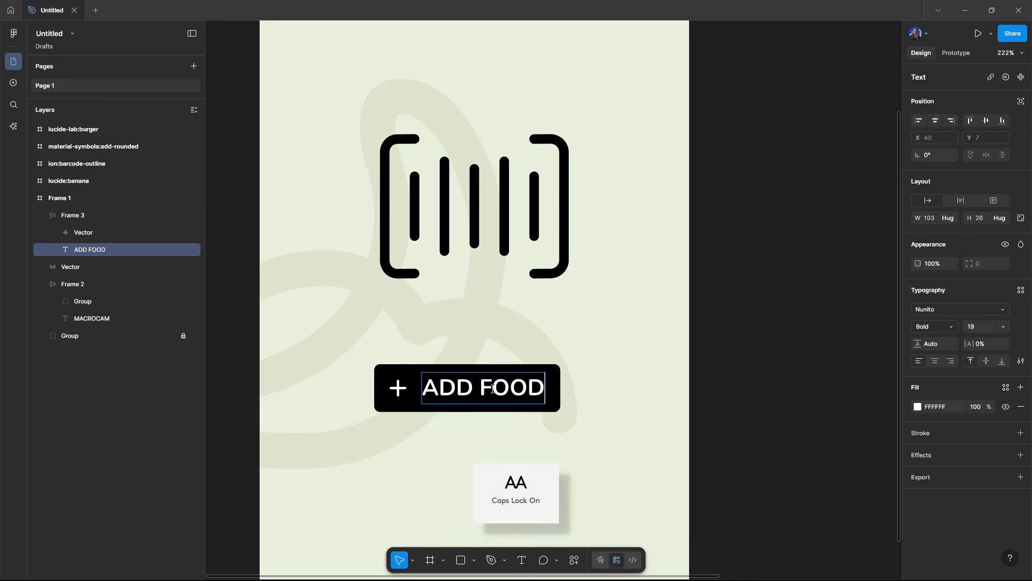
{"action": "key", "text": "Escape"}
Step: Move the ADD FOOD button slightly higher, just below the barcode
{"action": "left_click", "coordinate": [565, 387]}
{"action": "left_click_drag", "start_coordinate": [518, 387], "coordinate": [523, 357]}
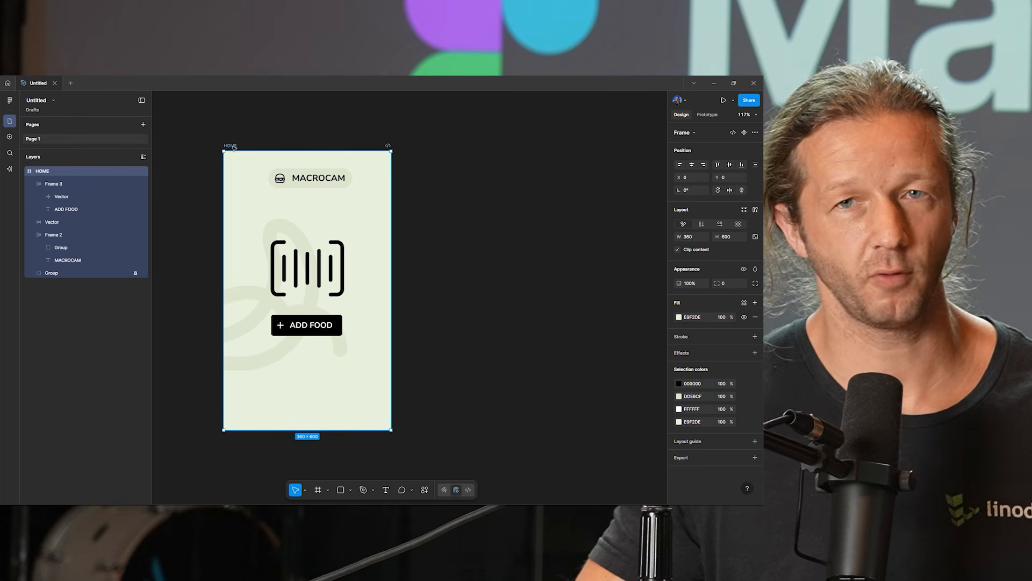
Step: Duplicate the HOME screen beside it and rename the copy RESULTS
{"action": "key", "text": "ctrl+d"}
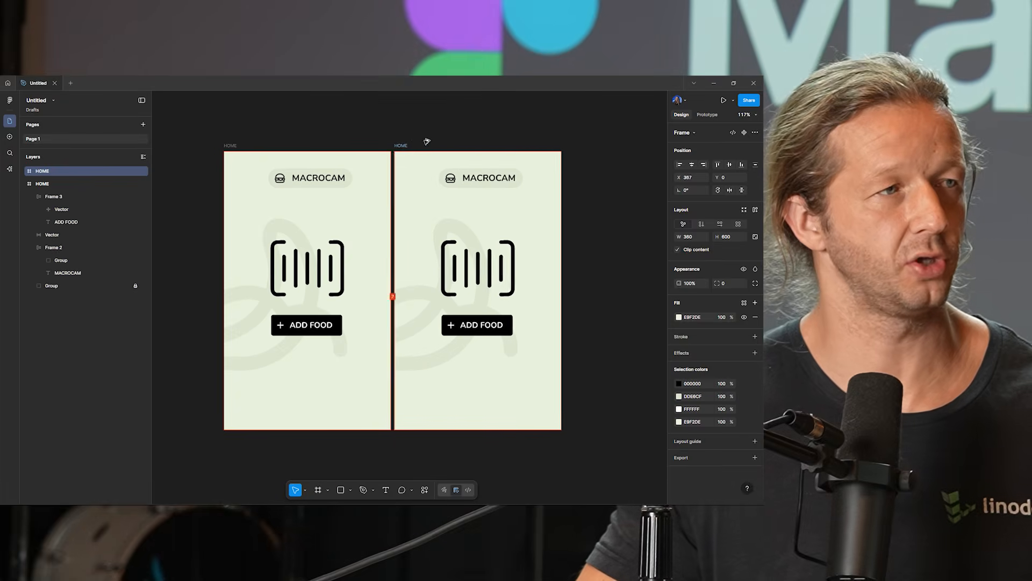
{"action": "left_click_drag", "start_coordinate": [427, 141], "coordinate": [342, 151]}
{"action": "left_click", "coordinate": [440, 136]}
{"action": "double_click", "coordinate": [340, 162]}
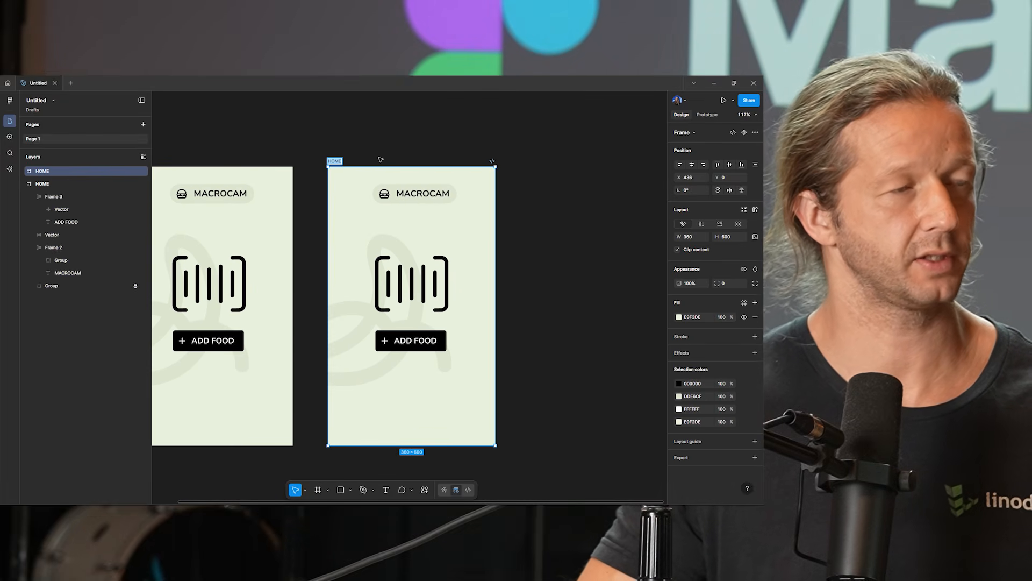
{"action": "key", "text": "Caps_Lock"}
{"action": "type", "text": "RESULTS"}
{"action": "key", "text": "Return"}
{"action": "key", "text": "Caps_Lock"}
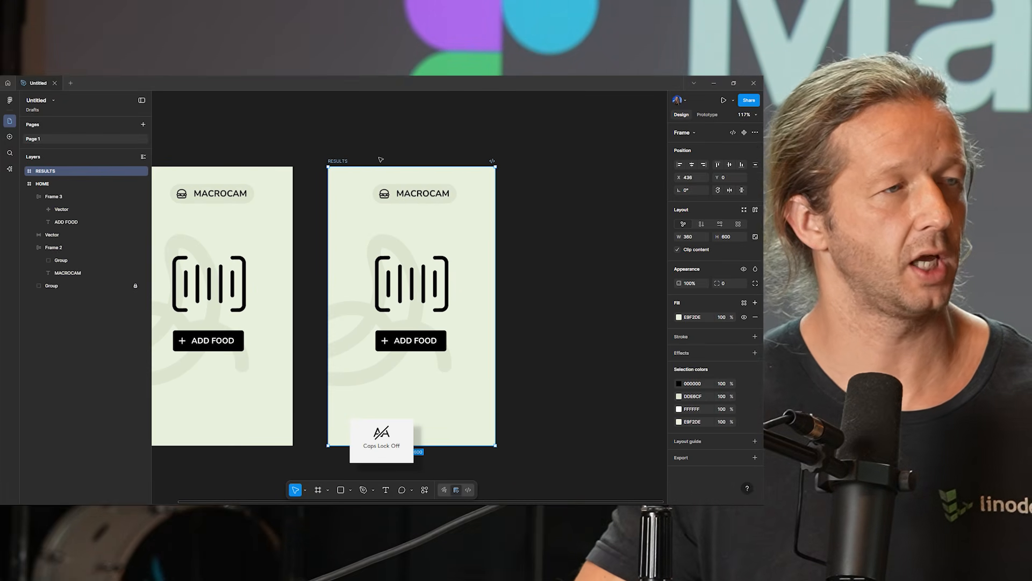
Step: Move the ADD FOOD button on the RESULTS screen down near the bottom
{"action": "scroll", "coordinate": [385, 242], "scroll_direction": "right", "scroll_amount": 3}
{"action": "left_click", "coordinate": [369, 327]}
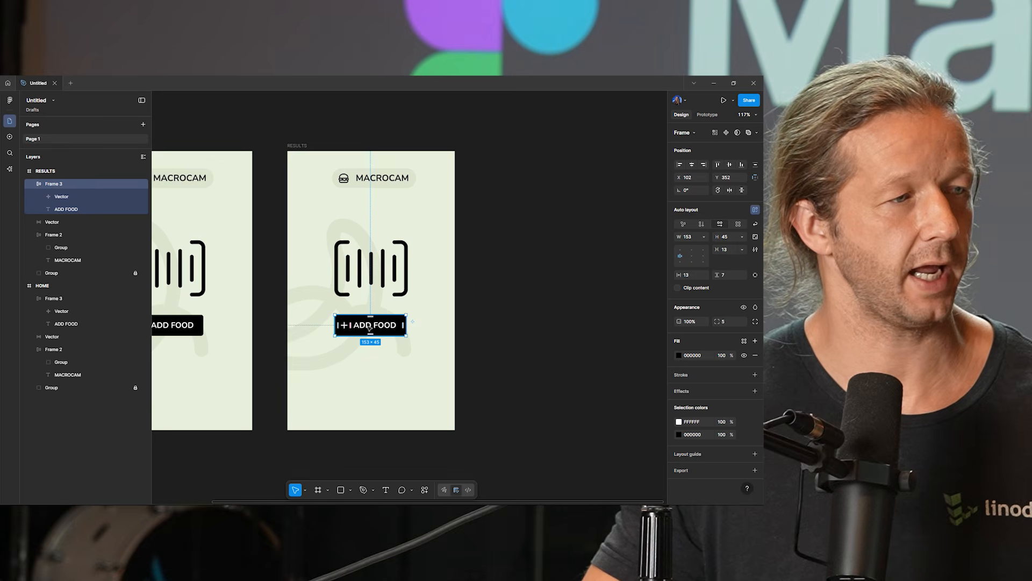
{"action": "left_click_drag", "start_coordinate": [370, 328], "coordinate": [369, 402]}
{"action": "left_click", "coordinate": [505, 307]}
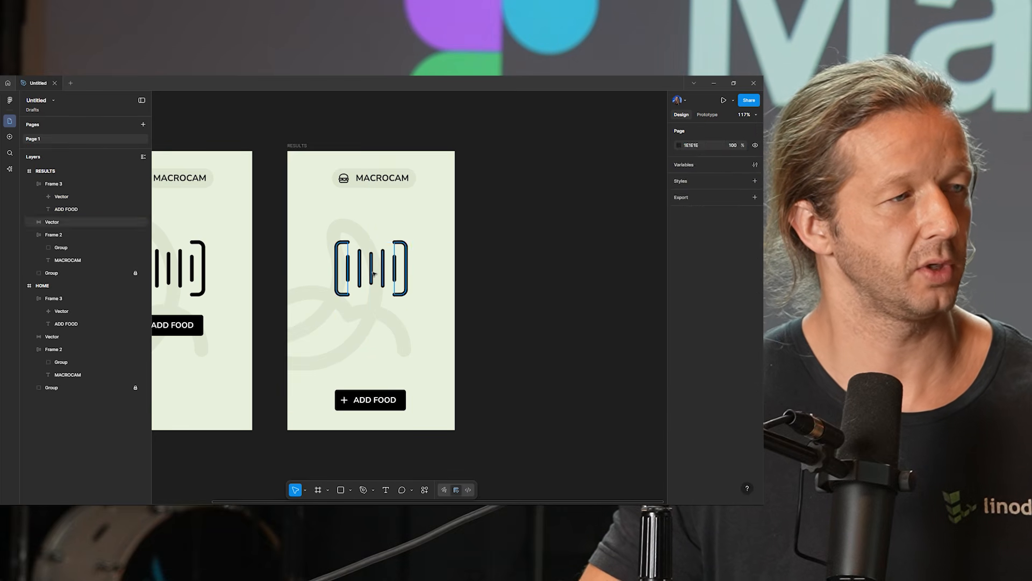
Step: Delete the barcode icon from the RESULTS screen
{"action": "left_click", "coordinate": [373, 274]}
{"action": "key", "text": "Delete"}
Step: Draw a frame about 291 × 338 below the MACROCAM header on the RESULTS screen
{"action": "scroll", "coordinate": [408, 260], "scroll_direction": "right", "scroll_amount": 1}
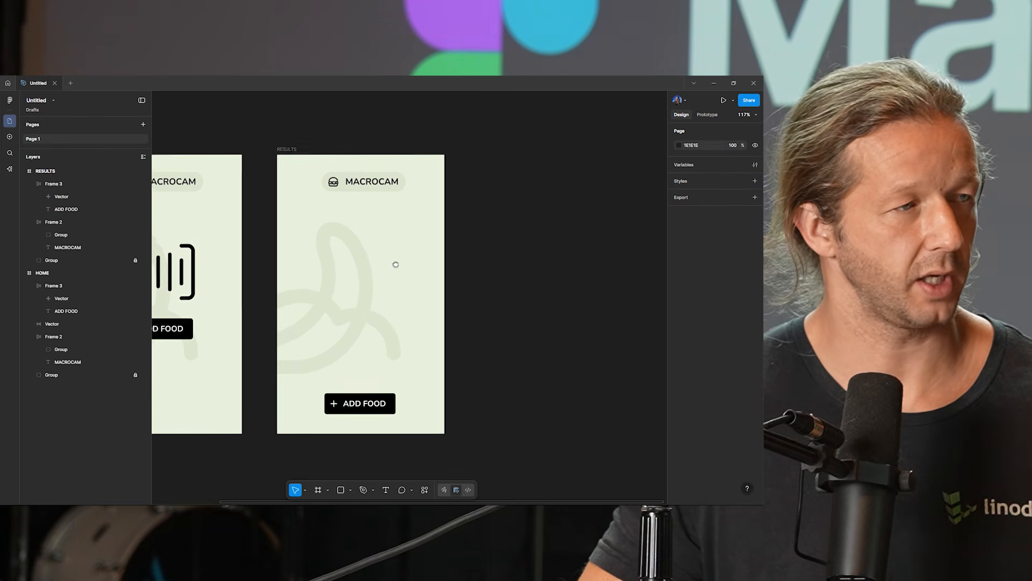
{"action": "scroll", "coordinate": [327, 251], "scroll_direction": "up", "scroll_amount": 3}
{"action": "left_click_drag", "start_coordinate": [396, 264], "coordinate": [343, 242]}
{"action": "scroll", "coordinate": [339, 250], "scroll_direction": "down", "scroll_amount": 2}
{"action": "scroll", "coordinate": [343, 243], "scroll_direction": "up", "scroll_amount": 1}
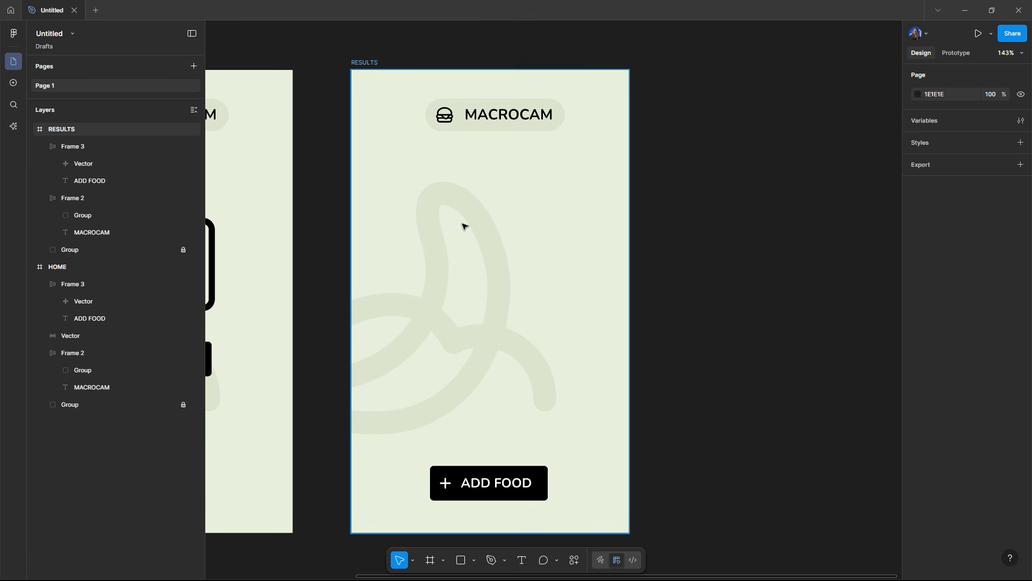
{"action": "left_click", "coordinate": [464, 225]}
{"action": "key", "text": "f"}
{"action": "left_click_drag", "start_coordinate": [375, 162], "coordinate": [600, 423]}
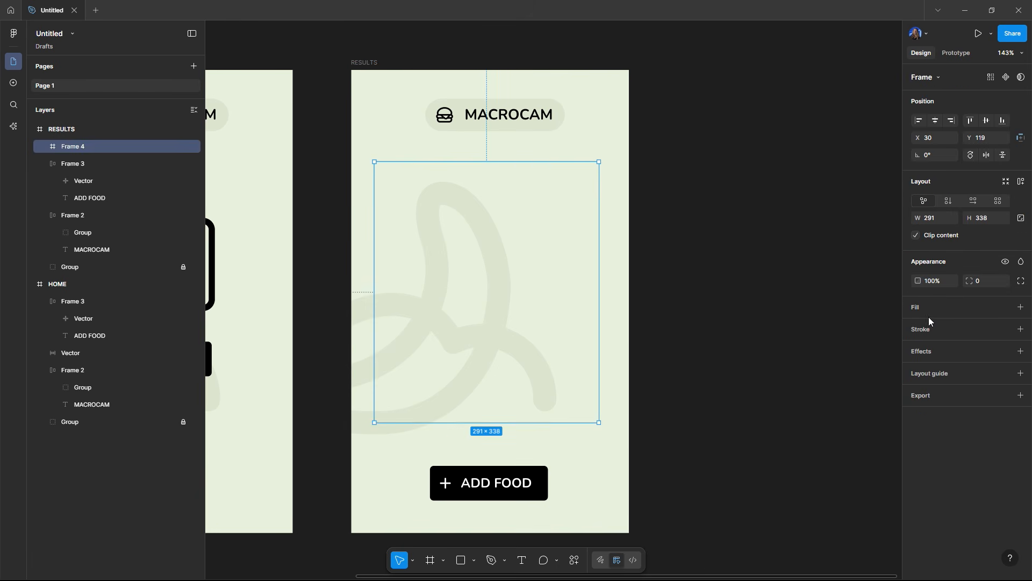
Step: Give the new frame a white FFFFFF fill and a corner radius of 7, nudging it slightly down
{"action": "left_click", "coordinate": [925, 309]}
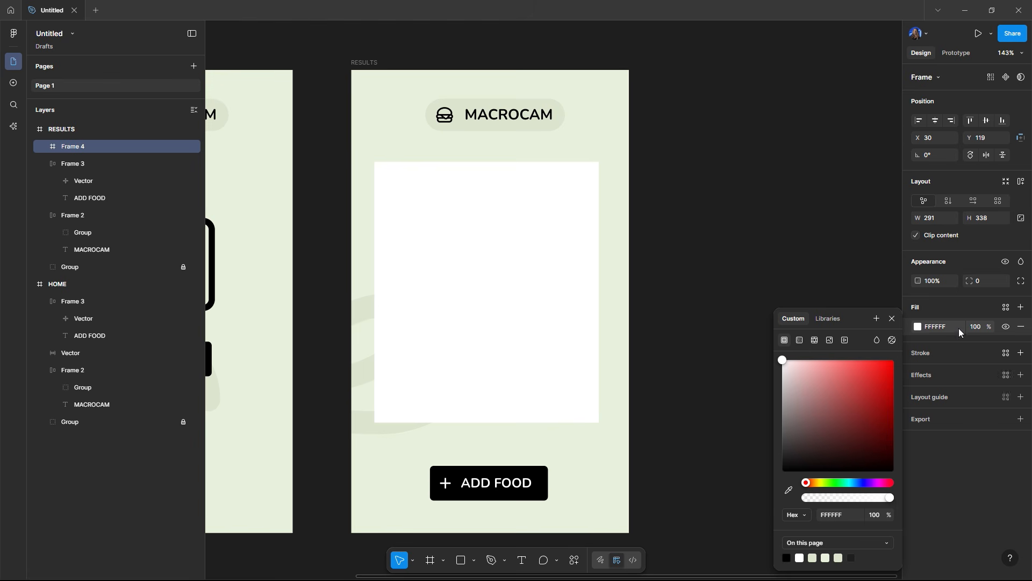
{"action": "left_click", "coordinate": [979, 281]}
{"action": "type", "text": "9"}
{"action": "key", "text": "Return"}
{"action": "left_click_drag", "start_coordinate": [481, 259], "coordinate": [482, 266]}
{"action": "left_click", "coordinate": [664, 216]}
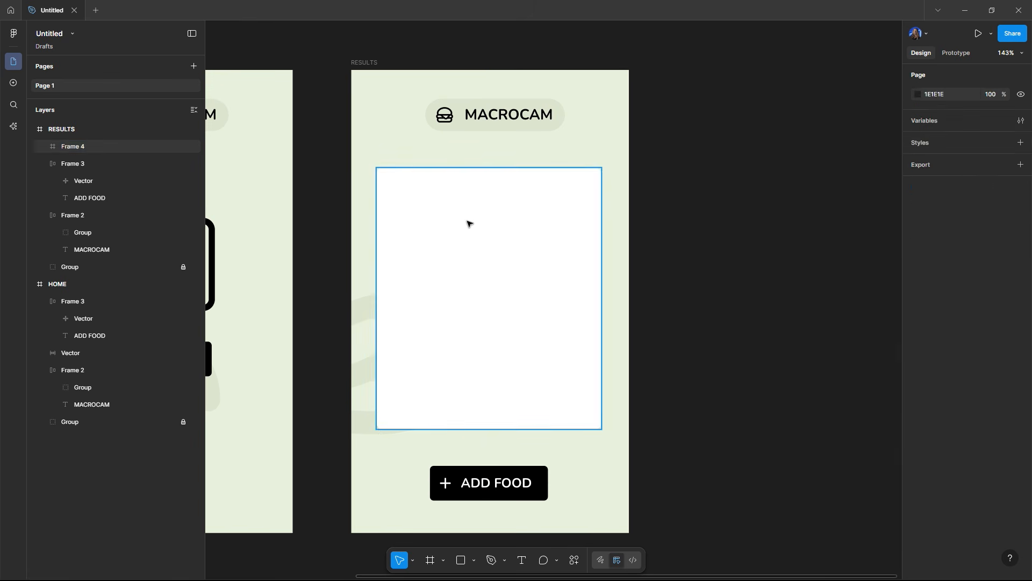
Step: Add a Protein text label near the top-left corner of the white card
{"action": "left_click", "coordinate": [455, 223]}
{"action": "key", "text": "t"}
{"action": "scroll", "coordinate": [401, 190], "scroll_direction": "up", "scroll_amount": 2}
{"action": "scroll", "coordinate": [404, 193], "scroll_direction": "up", "scroll_amount": 2}
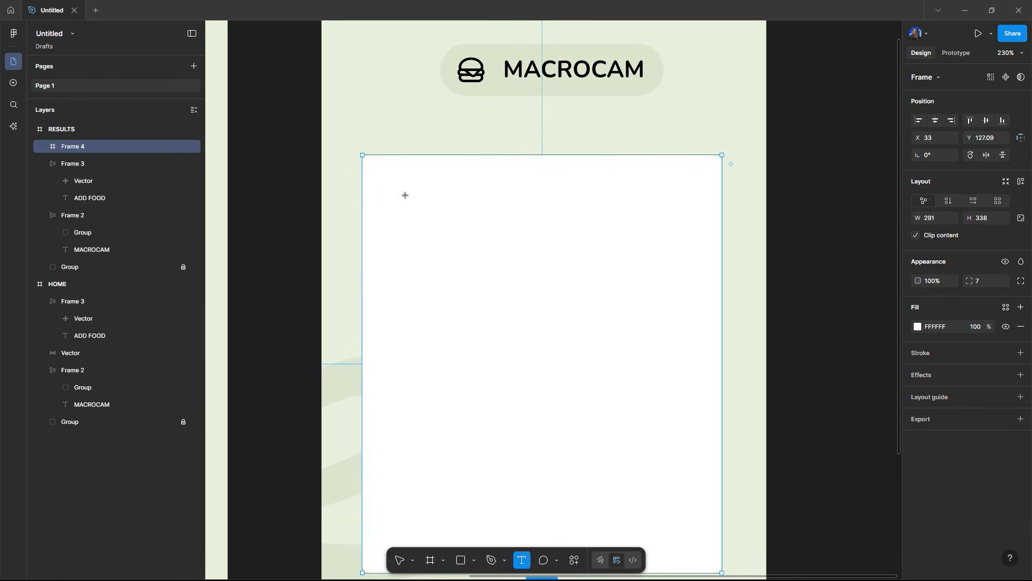
{"action": "left_click", "coordinate": [405, 194]}
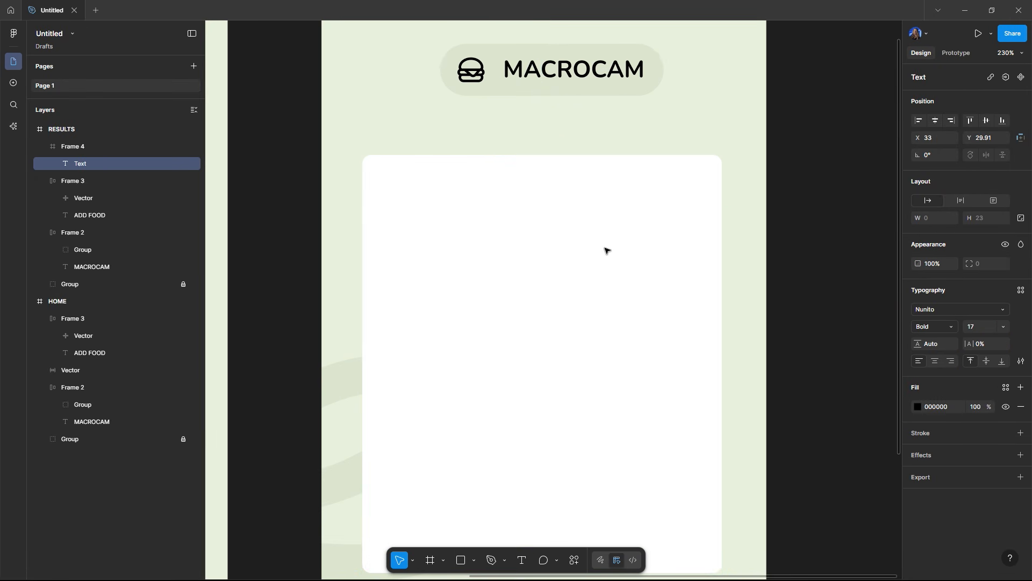
{"action": "type", "text": "Protein"}
{"action": "key", "text": "Escape"}
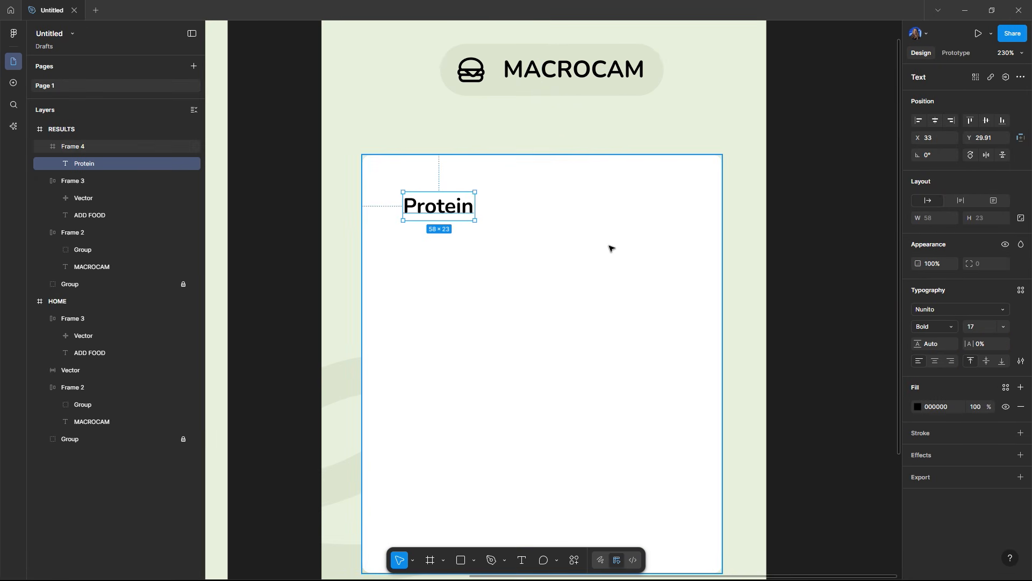
Step: Shift the Protein label slightly up and reduce its font size to 14
{"action": "left_click_drag", "start_coordinate": [466, 207], "coordinate": [460, 201]}
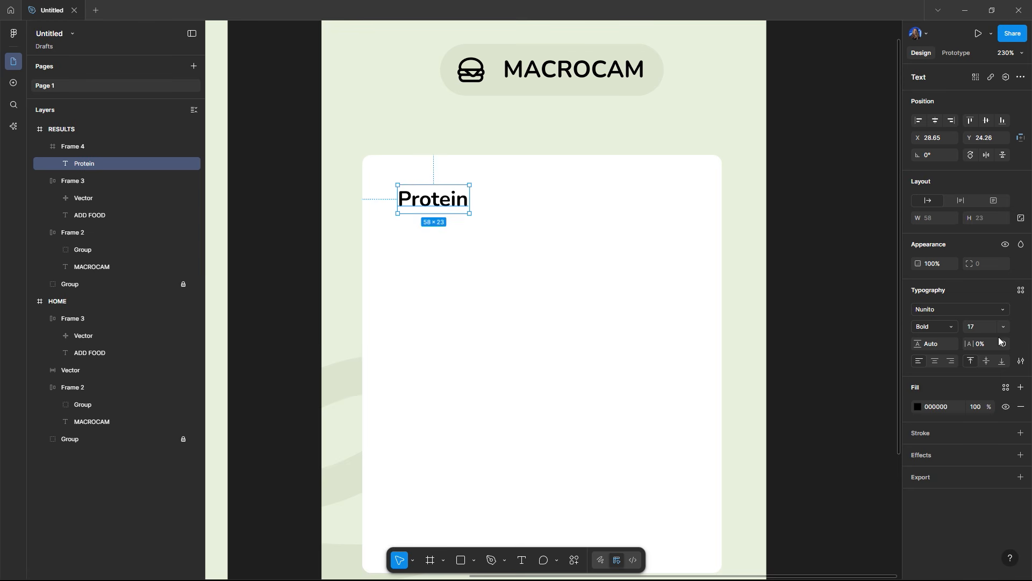
{"action": "left_click", "coordinate": [776, 262]}
{"action": "scroll", "coordinate": [787, 257], "scroll_direction": "down", "scroll_amount": 3}
{"action": "left_click_drag", "start_coordinate": [800, 259], "coordinate": [734, 252]}
{"action": "scroll", "coordinate": [718, 260], "scroll_direction": "up", "scroll_amount": 1}
{"action": "scroll", "coordinate": [667, 251], "scroll_direction": "up", "scroll_amount": 1}
{"action": "left_click", "coordinate": [472, 207]}
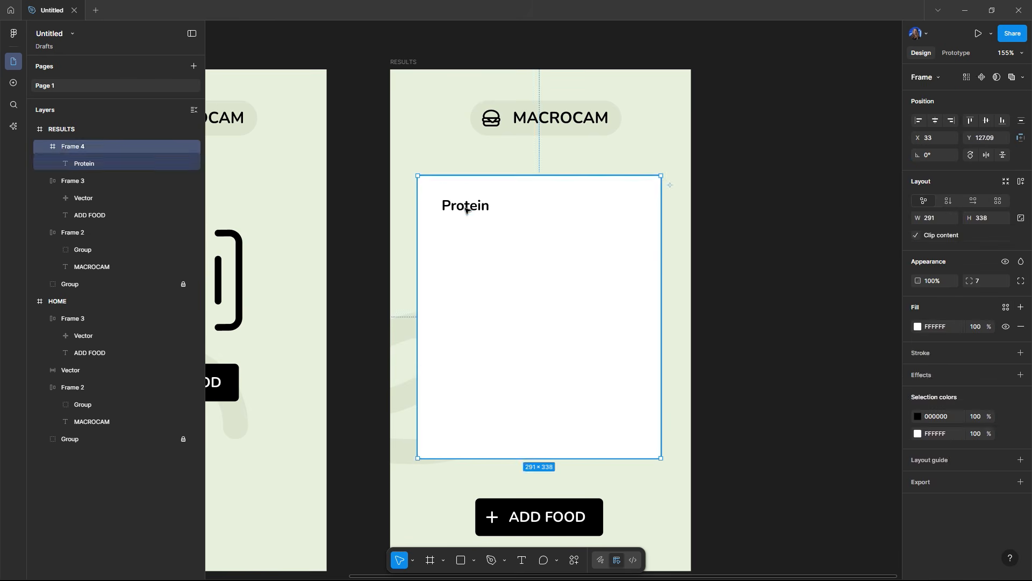
{"action": "key", "text": "Down"}
{"action": "key", "text": "Down"}
{"action": "key", "text": "Down"}
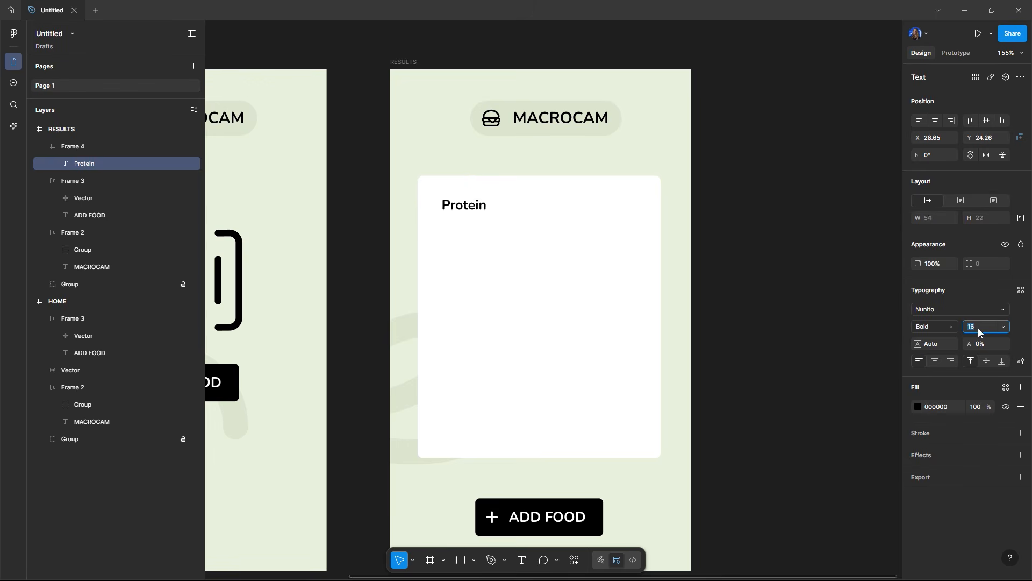
{"action": "left_click", "coordinate": [777, 267]}
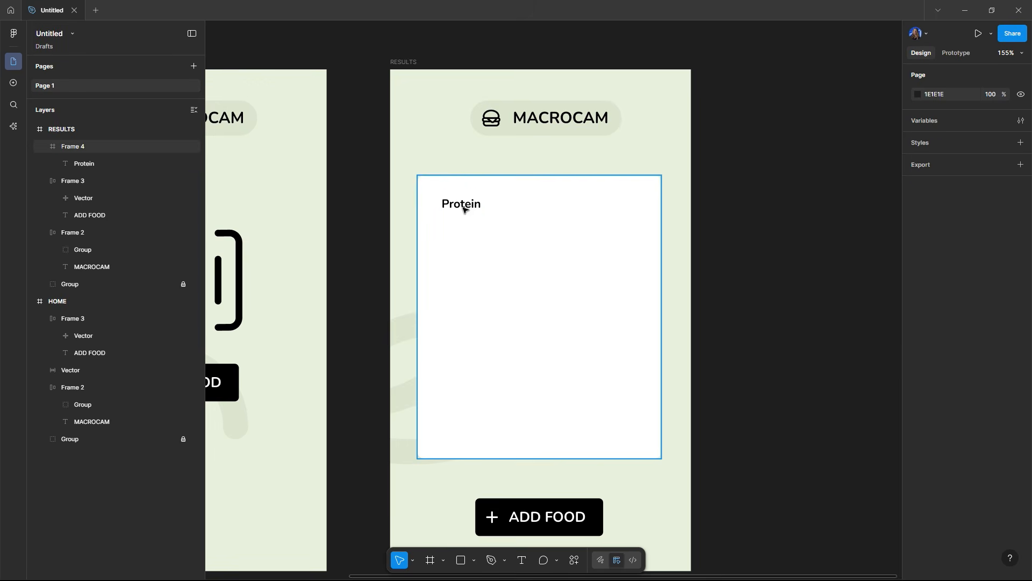
Step: Duplicate the Protein label across to the right side of the card
{"action": "left_click", "coordinate": [455, 210]}
{"action": "left_click_drag", "start_coordinate": [469, 205], "coordinate": [618, 205]}
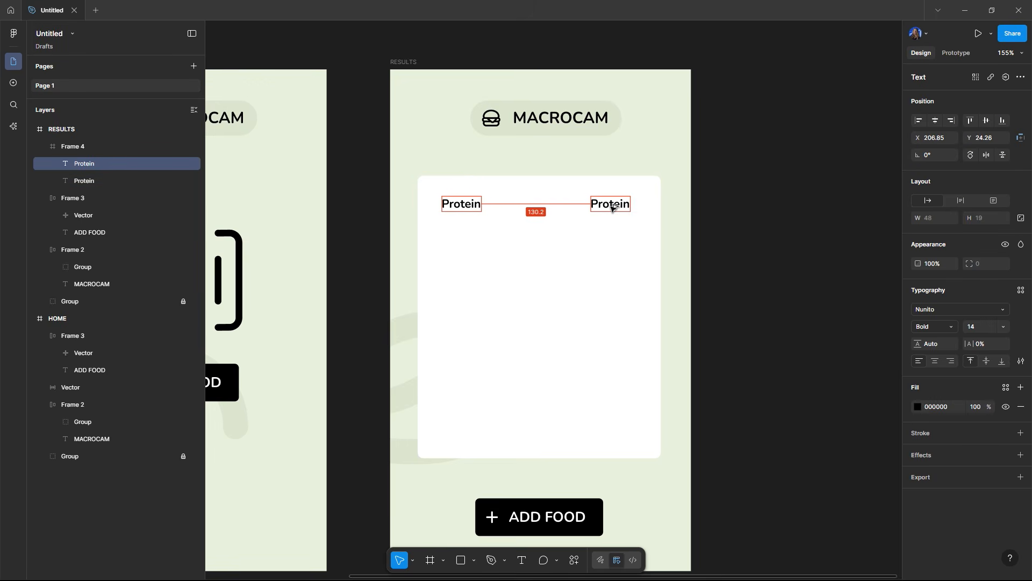
Step: Change the duplicated right-hand label's text to 23G
{"action": "scroll", "coordinate": [565, 210], "scroll_direction": "up", "scroll_amount": 5}
{"action": "double_click", "coordinate": [646, 203]}
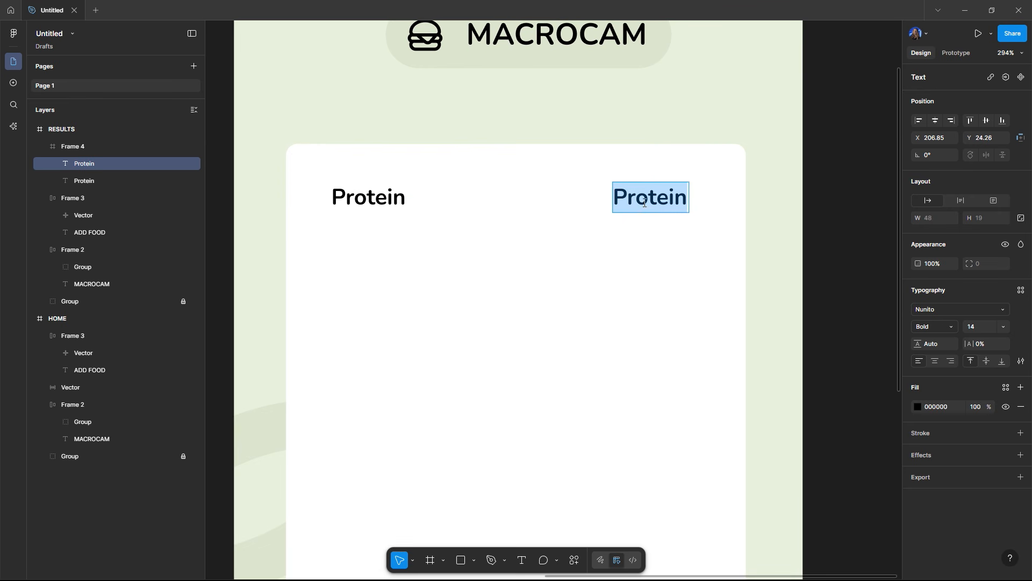
{"action": "type", "text": "23g"}
{"action": "key", "text": "BackSpace"}
{"action": "key", "text": "Caps_Lock"}
{"action": "type", "text": "G"}
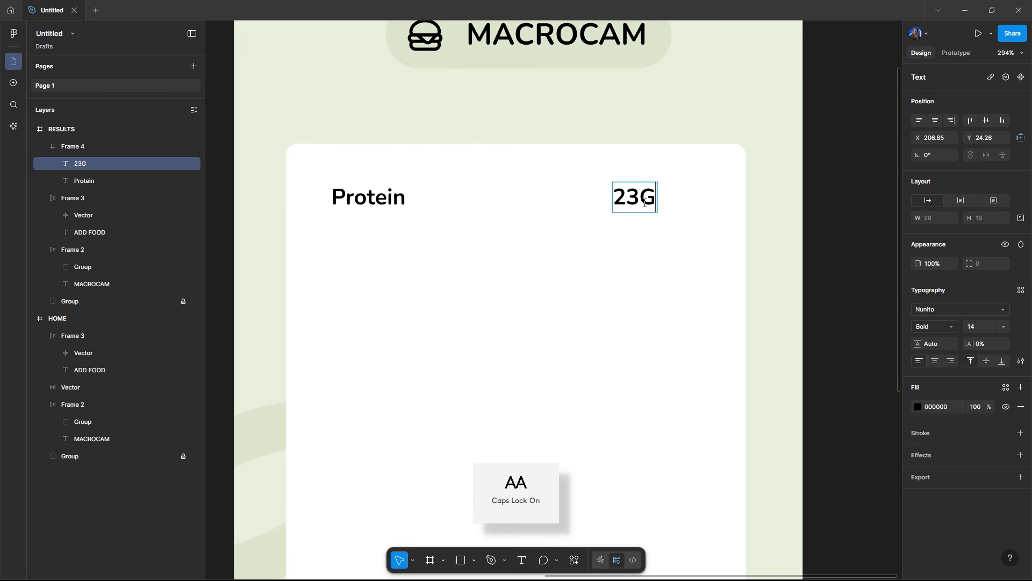
{"action": "key", "text": "Escape"}
{"action": "key", "text": "Escape"}
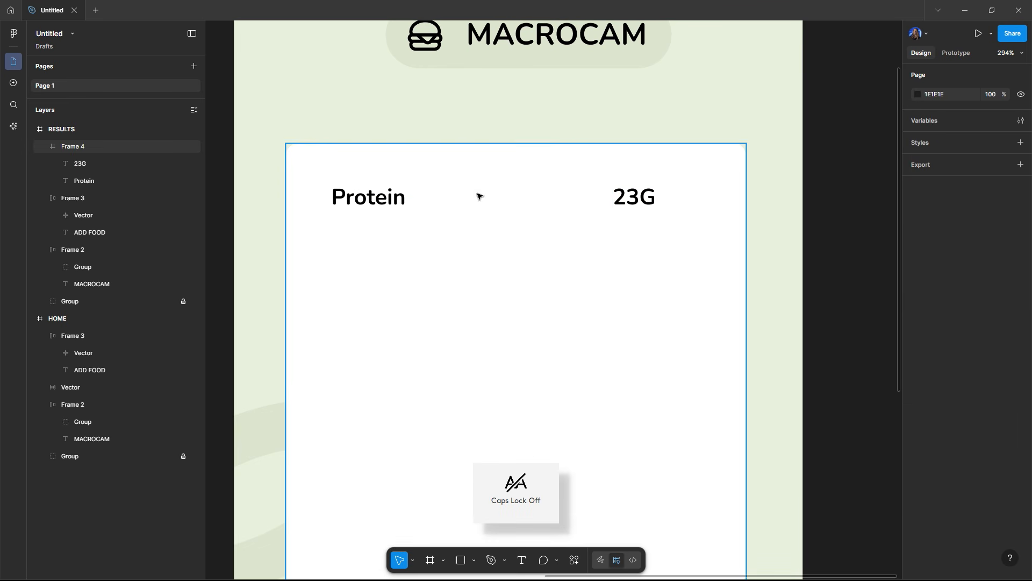
Step: Wrap the Protein and 23G labels in a horizontal auto layout row about 226 wide
{"action": "left_click", "coordinate": [369, 197]}
{"action": "left_click", "coordinate": [655, 200], "text": "shift"}
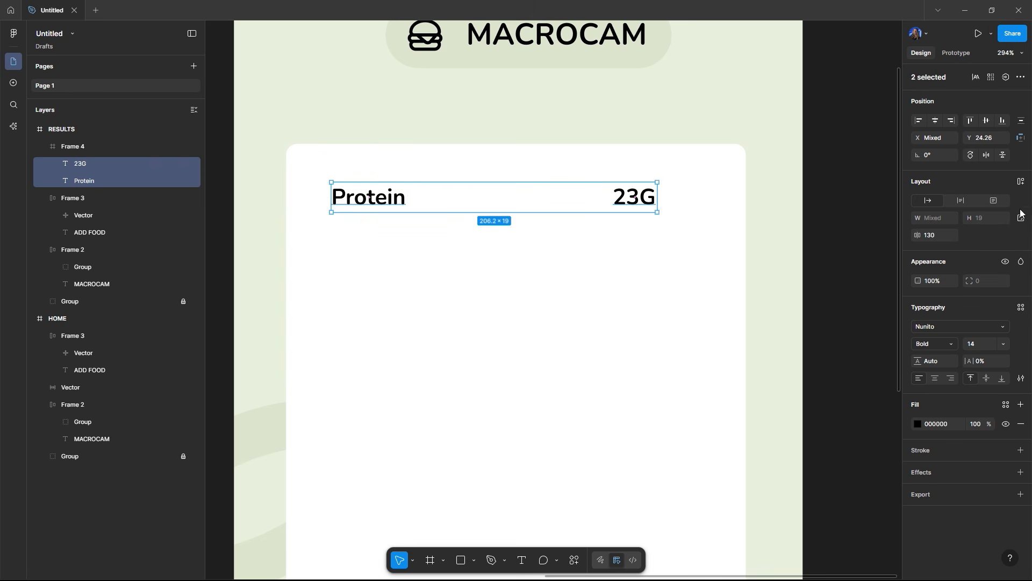
{"action": "left_click", "coordinate": [1021, 182]}
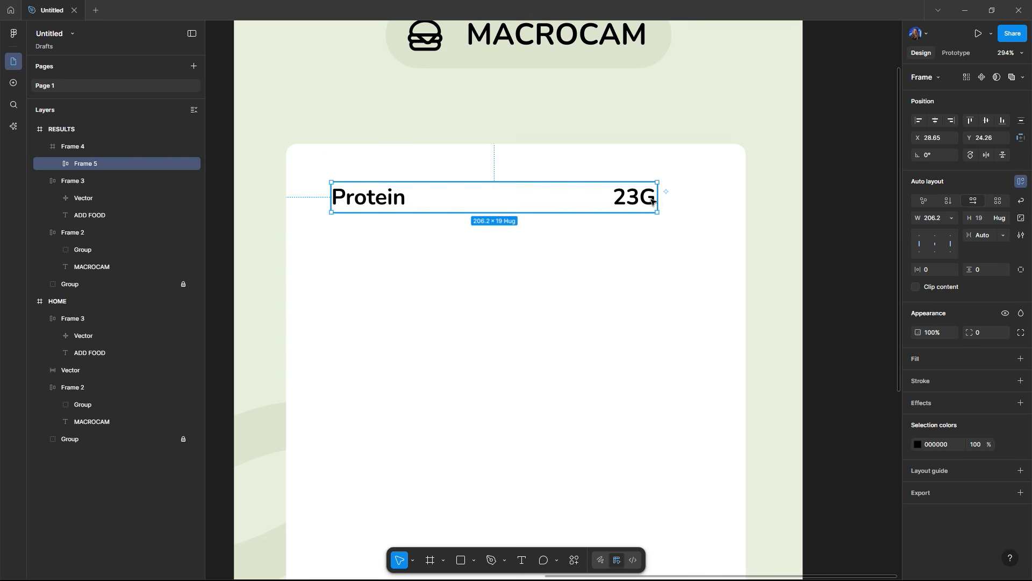
{"action": "left_click_drag", "start_coordinate": [661, 206], "coordinate": [692, 206]}
{"action": "left_click", "coordinate": [882, 210]}
{"action": "scroll", "coordinate": [834, 194], "scroll_direction": "down", "scroll_amount": 2}
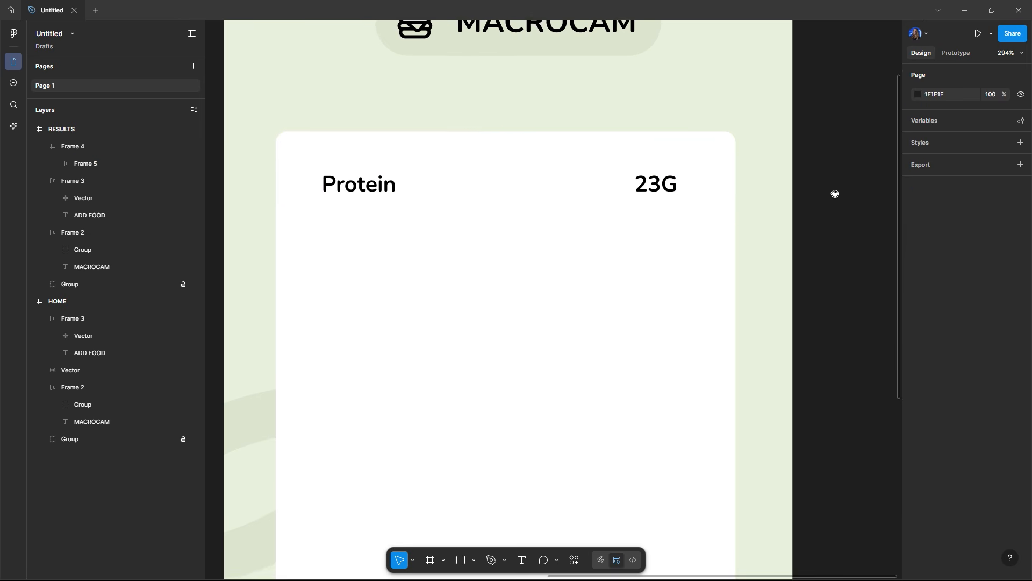
Step: Duplicate the Protein row directly below the original
{"action": "left_click", "coordinate": [614, 180]}
{"action": "left_click", "coordinate": [615, 180]}
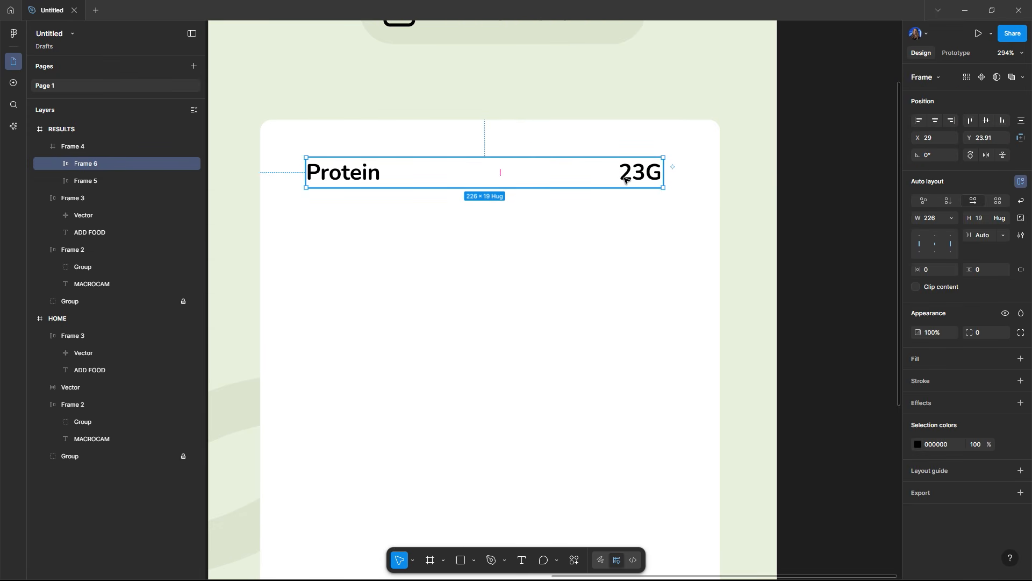
{"action": "left_click_drag", "start_coordinate": [618, 182], "coordinate": [633, 218]}
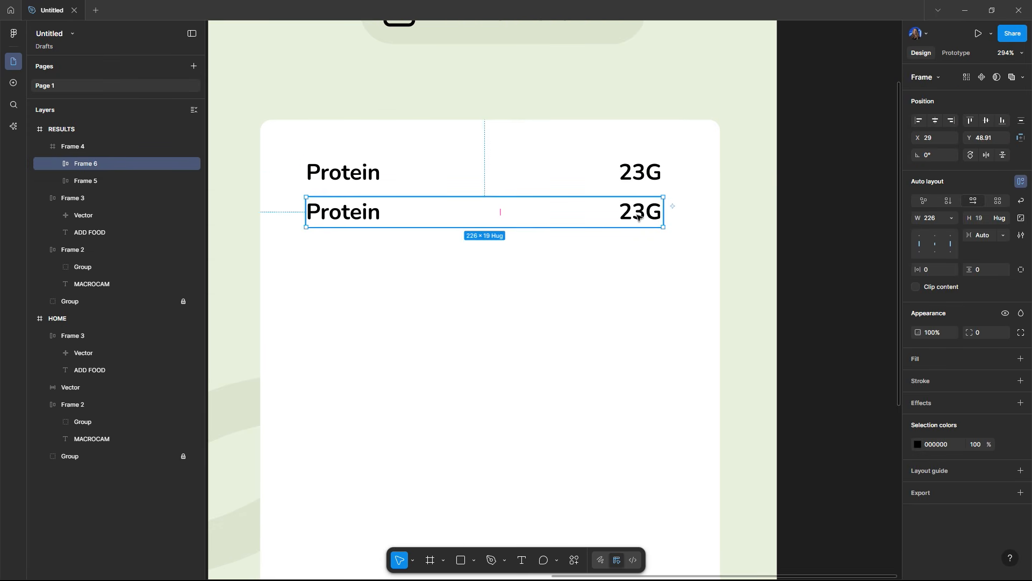
Step: Rename the second row's label to Carbs
{"action": "double_click", "coordinate": [638, 217]}
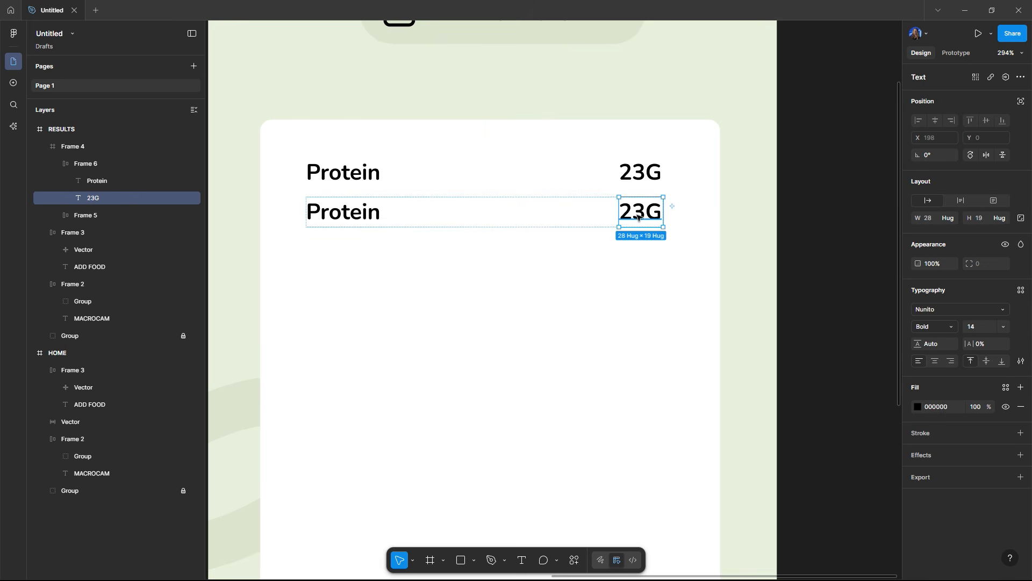
{"action": "double_click", "coordinate": [315, 213]}
{"action": "type", "text": "Carbs"}
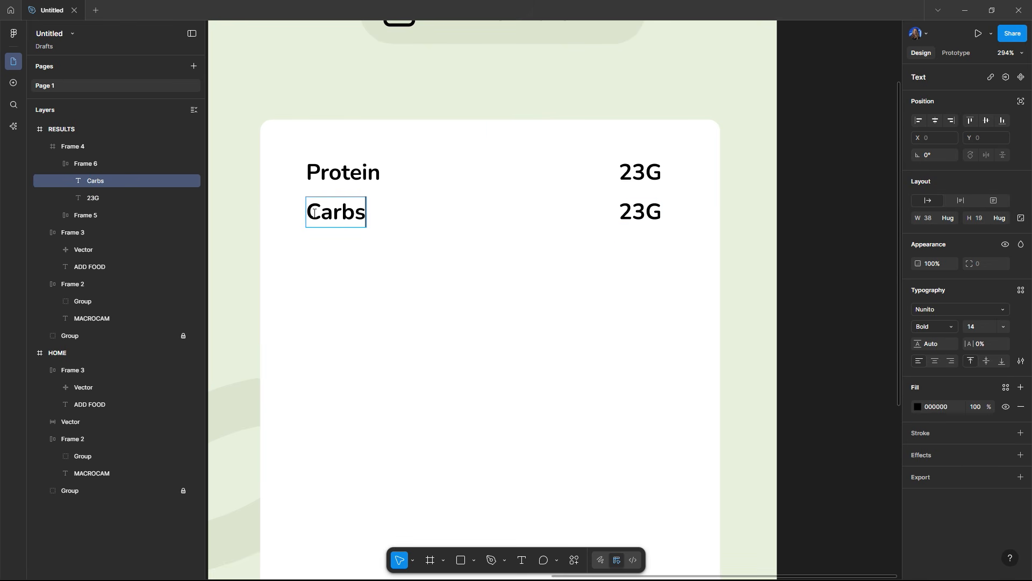
{"action": "key", "text": "Escape"}
Step: Select both rows and wrap them in a vertical auto layout stack
{"action": "left_click", "coordinate": [639, 216]}
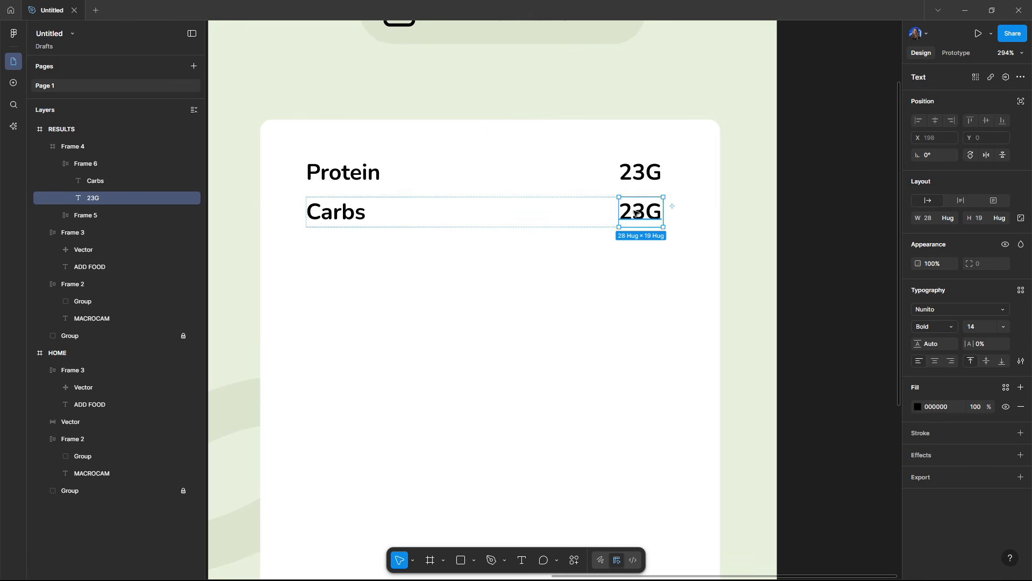
{"action": "left_click", "coordinate": [606, 215]}
{"action": "left_click", "coordinate": [595, 170], "text": "shift"}
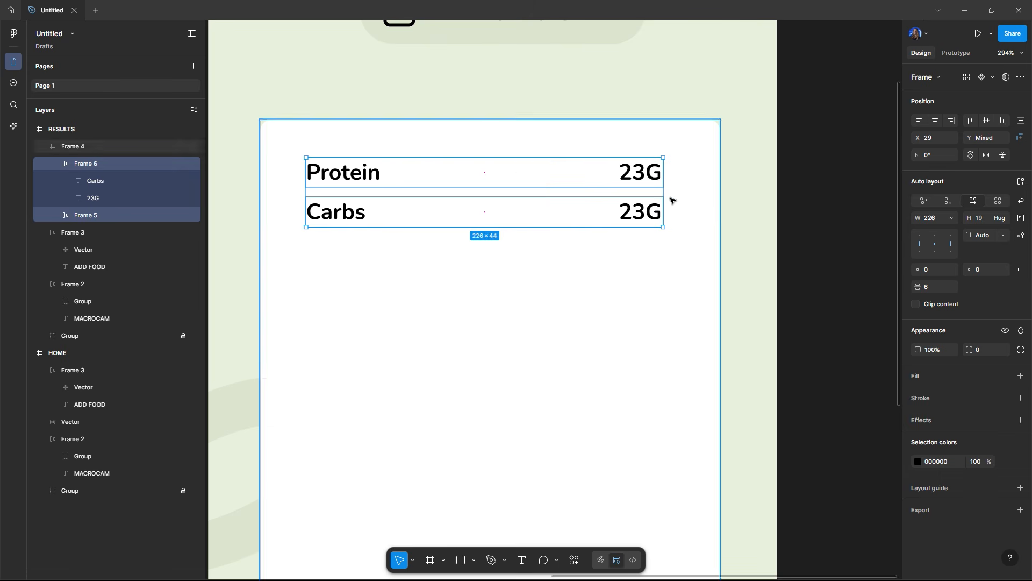
{"action": "left_click", "coordinate": [1023, 181]}
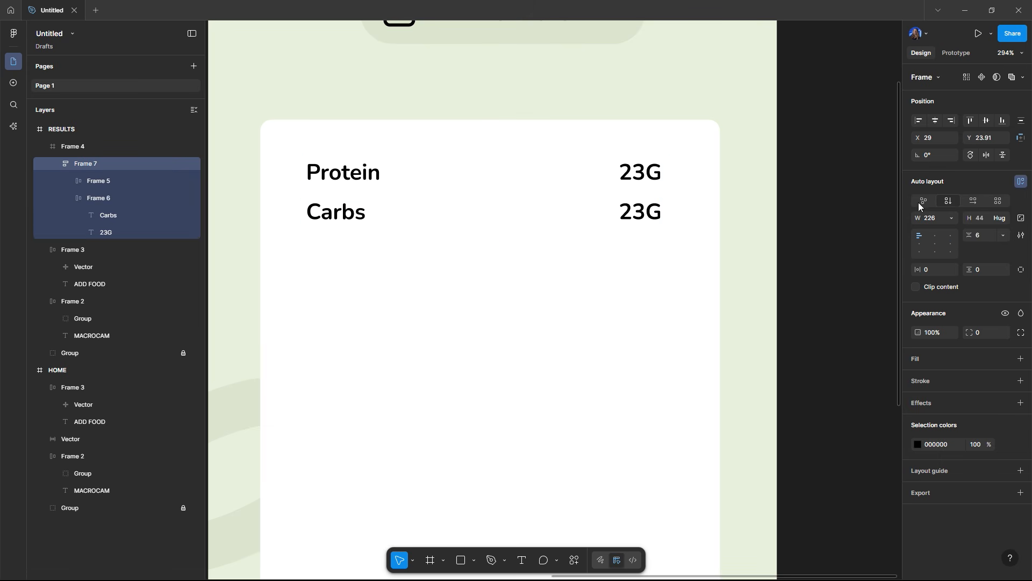
Step: Duplicate the Carbs row below it and rename the new row's label to Fats
{"action": "left_click", "coordinate": [544, 214]}
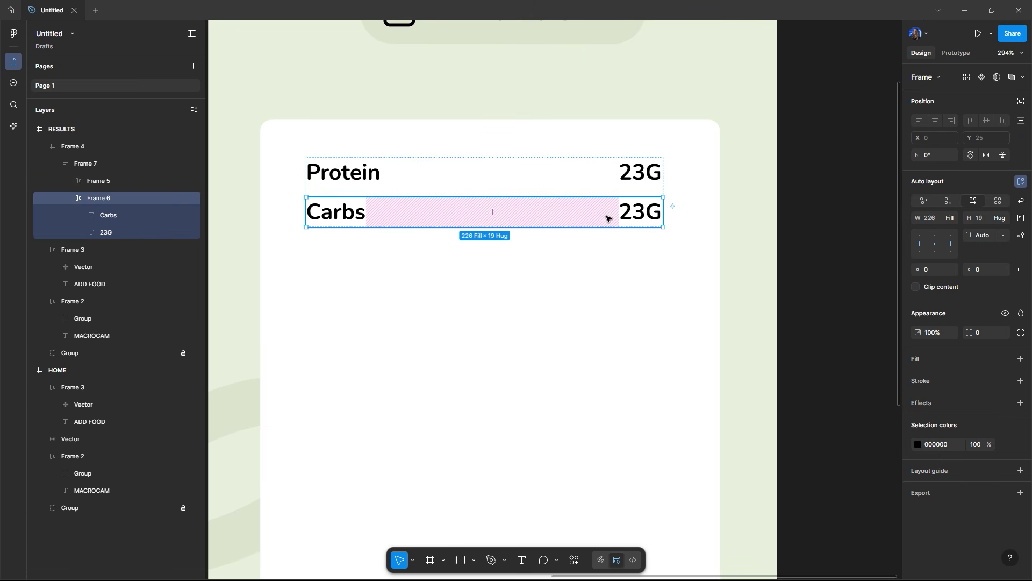
{"action": "key", "text": "ctrl+d"}
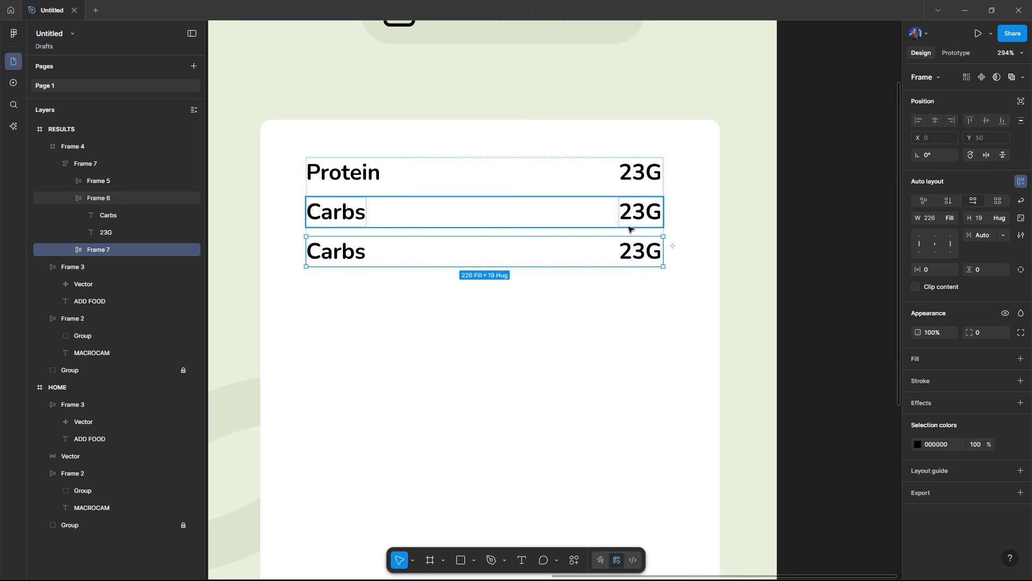
{"action": "double_click", "coordinate": [638, 254]}
{"action": "left_click", "coordinate": [350, 253]}
{"action": "double_click", "coordinate": [351, 252]}
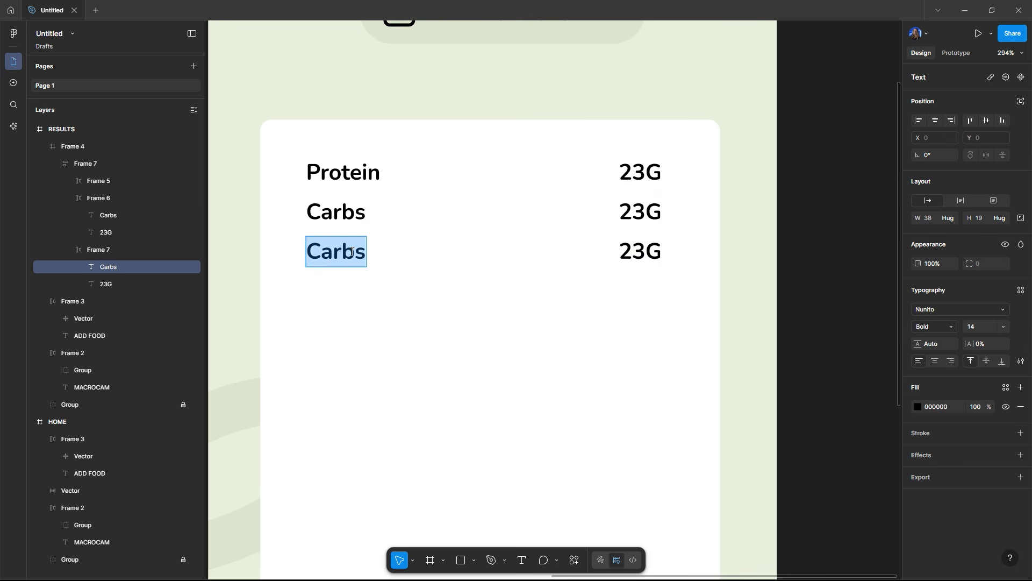
{"action": "type", "text": "Fats"}
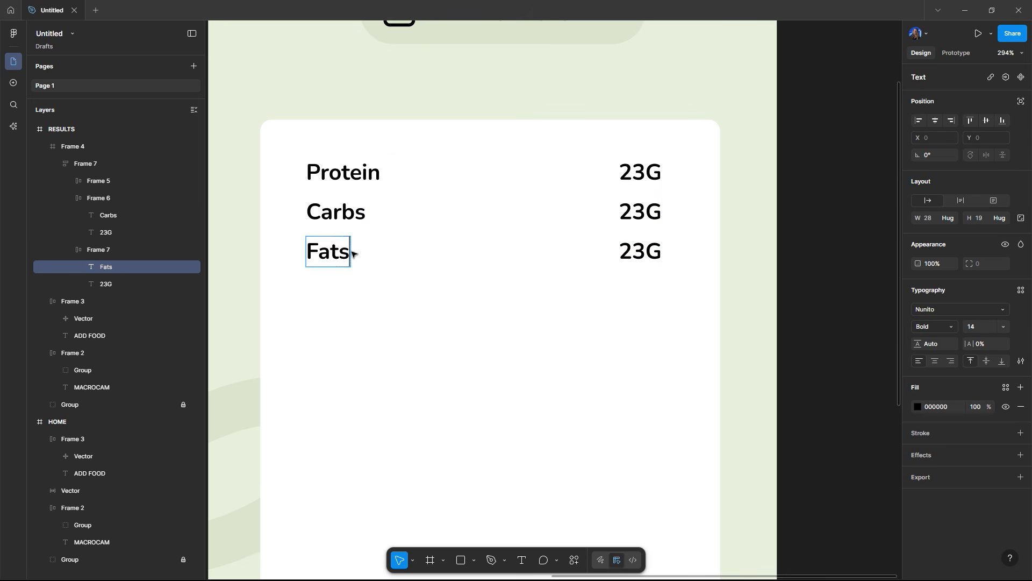
Step: Increase the vertical gap between the Protein, Carbs and Fats rows in the stack
{"action": "left_click", "coordinate": [627, 256]}
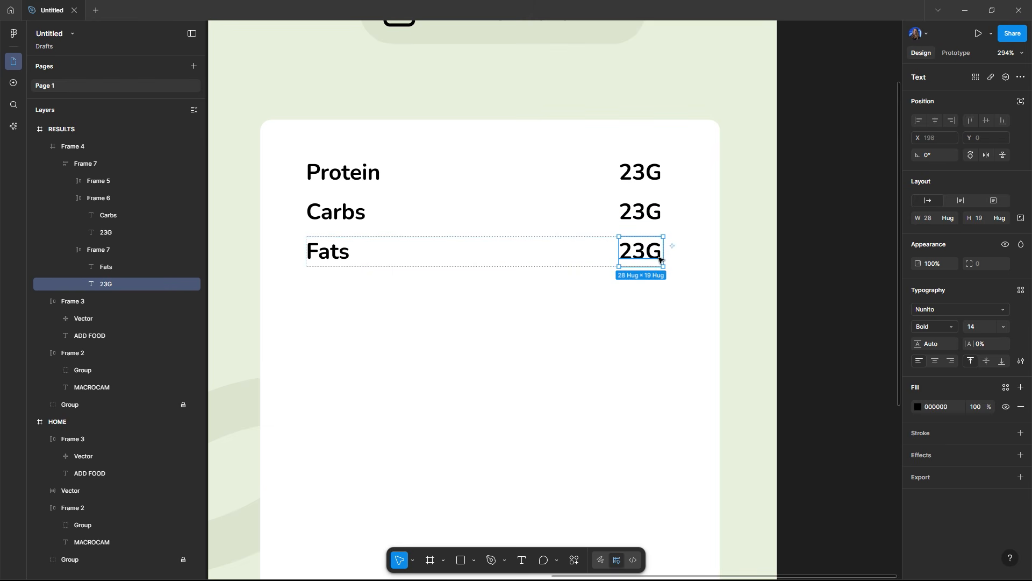
{"action": "left_click", "coordinate": [683, 245]}
{"action": "left_click", "coordinate": [592, 252]}
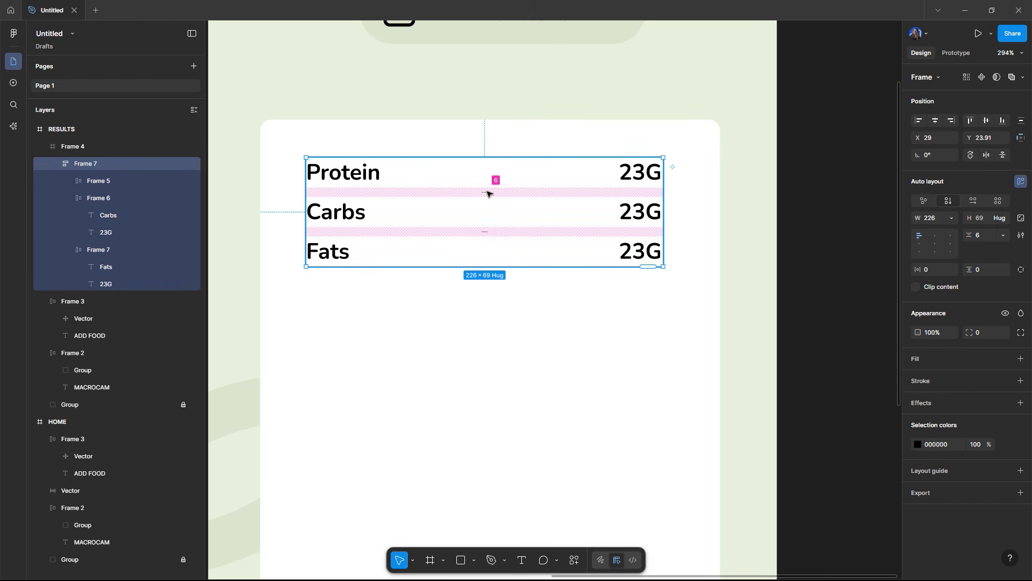
{"action": "left_click_drag", "start_coordinate": [484, 196], "coordinate": [487, 207]}
{"action": "left_click", "coordinate": [811, 208]}
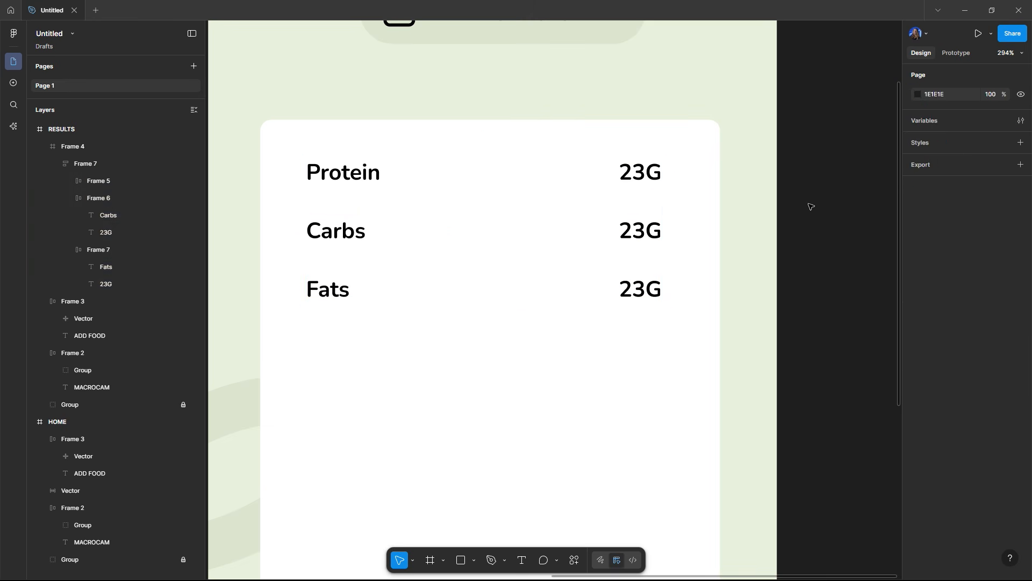
Step: Adjust the stack's row spacing once more, then undo the last three changes
{"action": "scroll", "coordinate": [811, 208], "scroll_direction": "down", "scroll_amount": 1}
{"action": "left_click_drag", "start_coordinate": [825, 227], "coordinate": [742, 211]}
{"action": "scroll", "coordinate": [747, 213], "scroll_direction": "down", "scroll_amount": 1}
{"action": "double_click", "coordinate": [416, 211]}
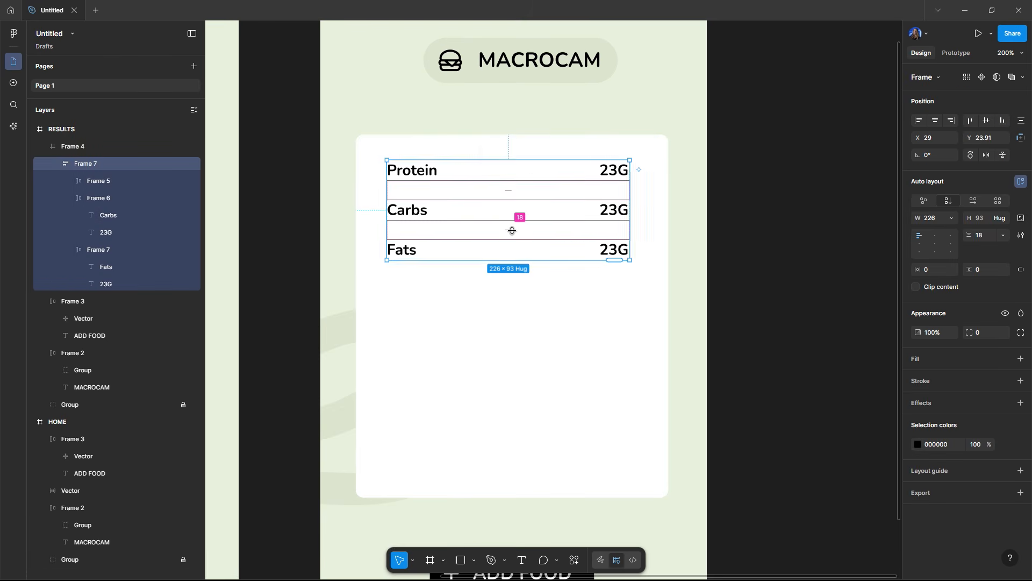
{"action": "left_click", "coordinate": [509, 230]}
{"action": "left_click_drag", "start_coordinate": [509, 230], "coordinate": [512, 224]}
{"action": "key", "text": "ctrl+z"}
{"action": "key", "text": "ctrl+z"}
{"action": "key", "text": "ctrl+z"}
{"action": "key", "text": "ctrl+z"}
{"action": "key", "text": "ctrl+z"}
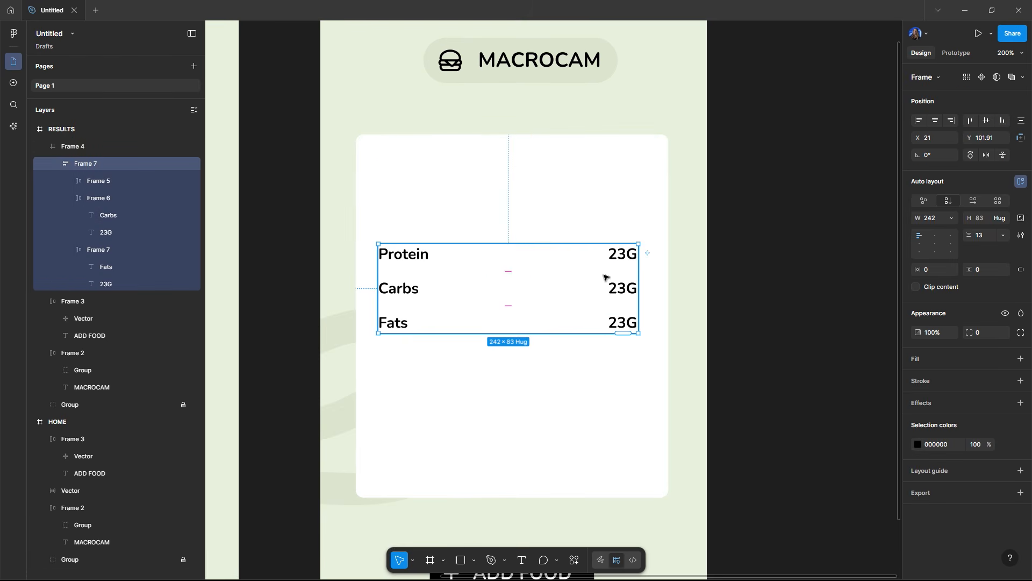
Step: Draw a text box above the macro rows in the card and enter placeholder text "Aksdjfjk"
{"action": "left_click", "coordinate": [698, 258]}
{"action": "key", "text": "t"}
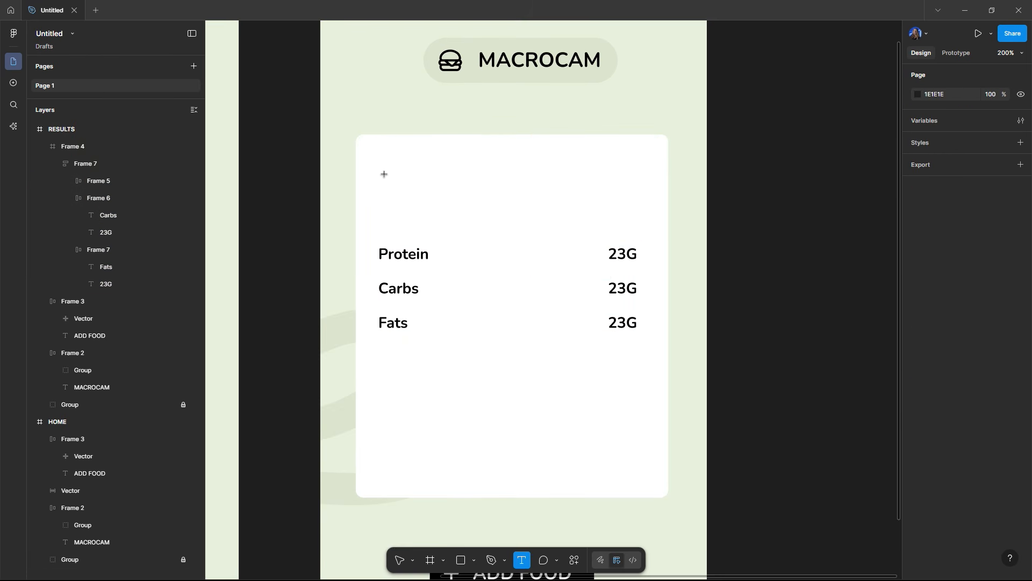
{"action": "left_click_drag", "start_coordinate": [380, 162], "coordinate": [638, 223]}
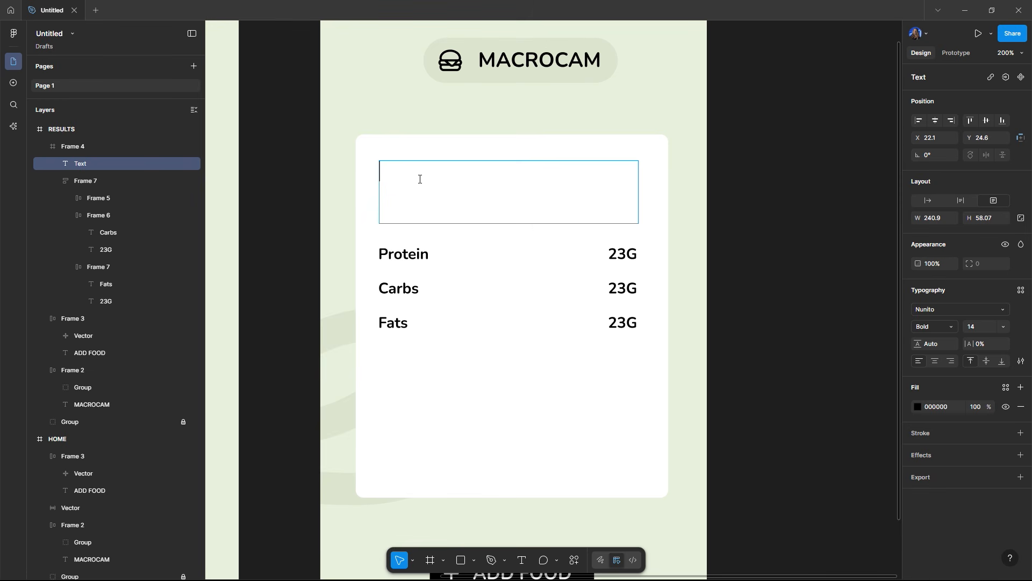
{"action": "type", "text": "Aksdjfjk"}
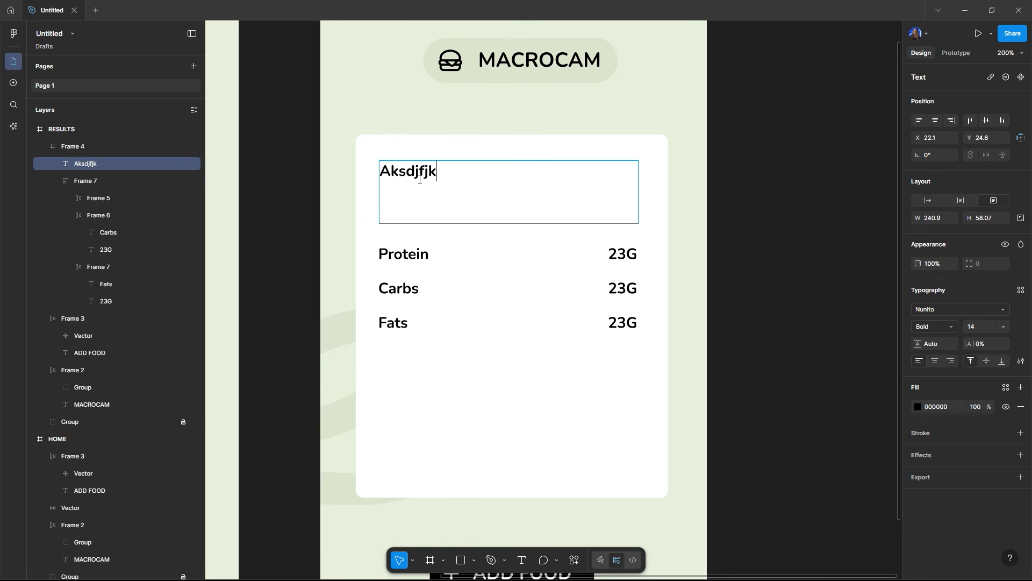
{"action": "key", "text": "Escape"}
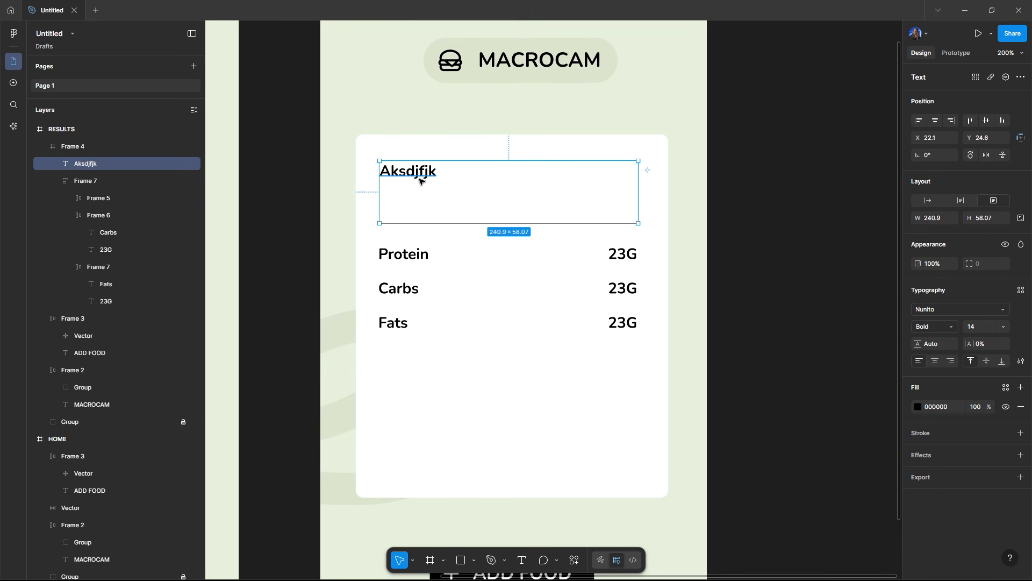
Step: Set the placeholder text's weight to Regular and its size to 12
{"action": "left_click", "coordinate": [950, 326]}
{"action": "left_click", "coordinate": [938, 285]}
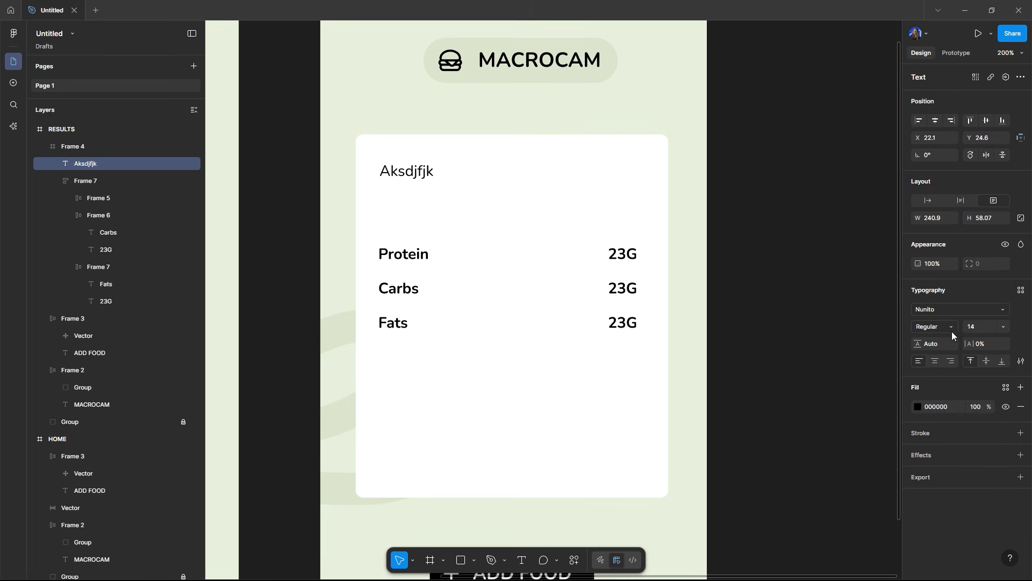
{"action": "left_click", "coordinate": [983, 327]}
{"action": "type", "text": "12"}
{"action": "key", "text": "Return"}
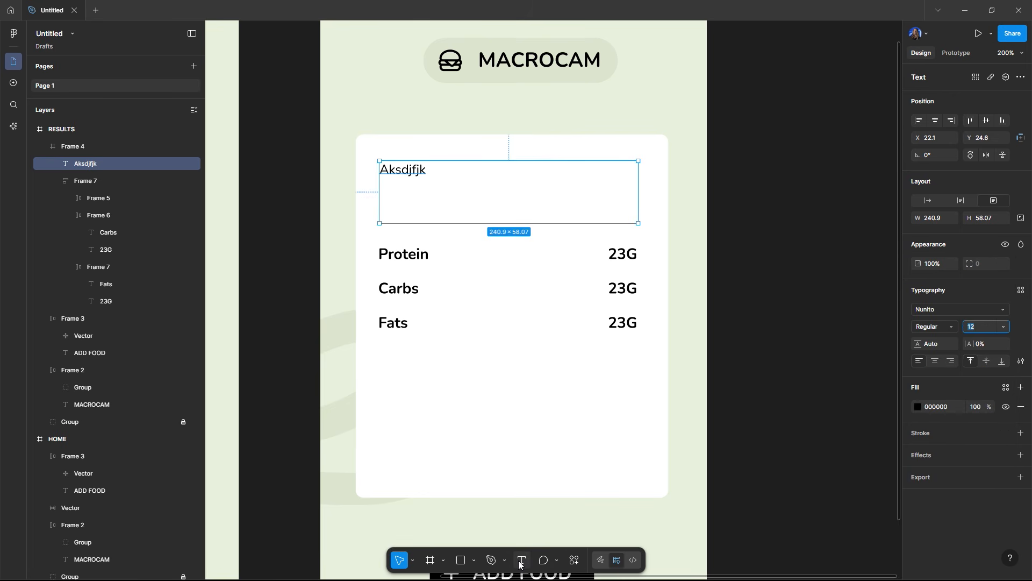
Step: Use the AI Rewrite action with the prompt "Write 1 sentence about macronutrients" to replace the placeholder text
{"action": "left_click", "coordinate": [574, 559]}
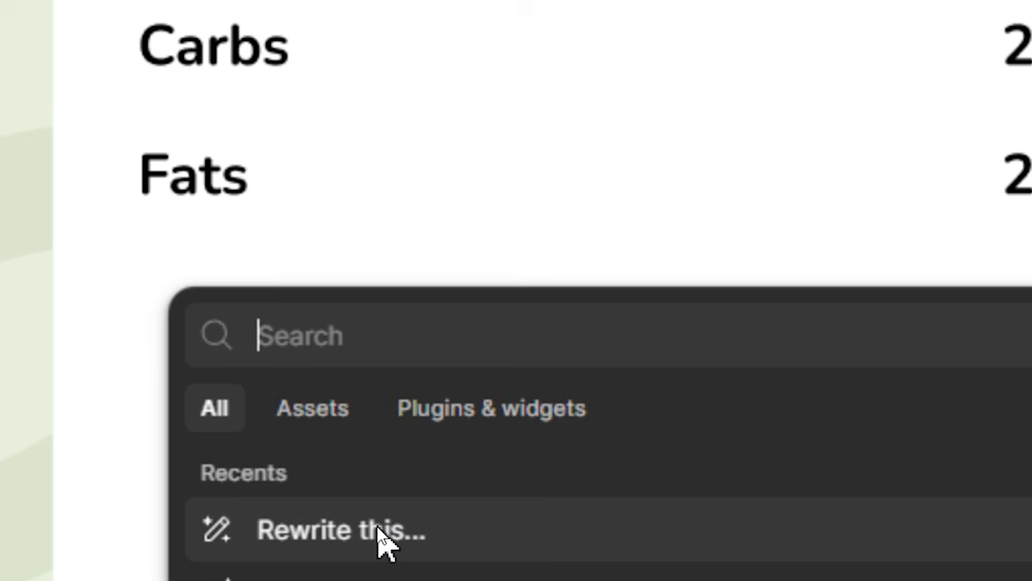
{"action": "left_click", "coordinate": [376, 524]}
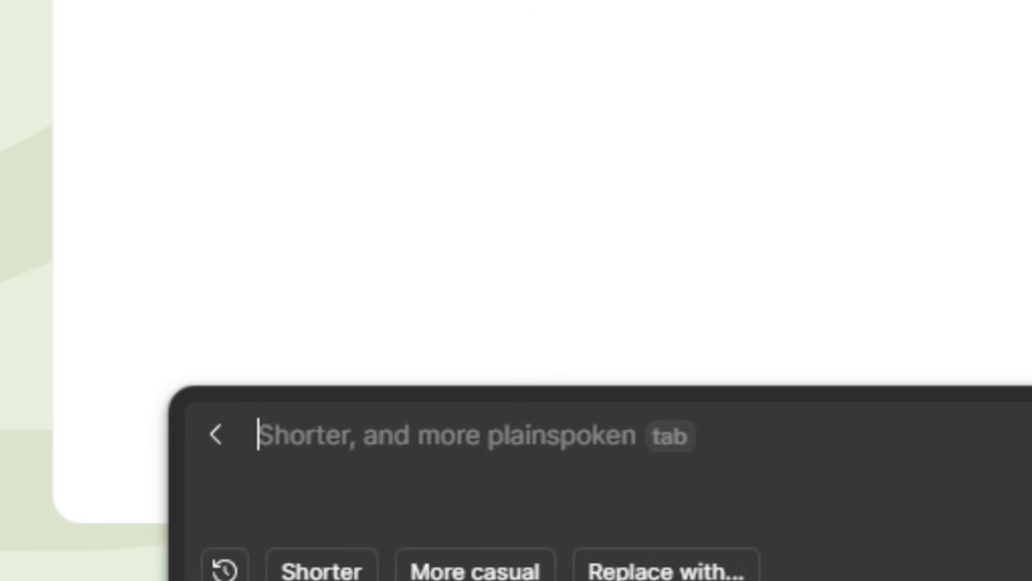
{"action": "type", "text": "R"}
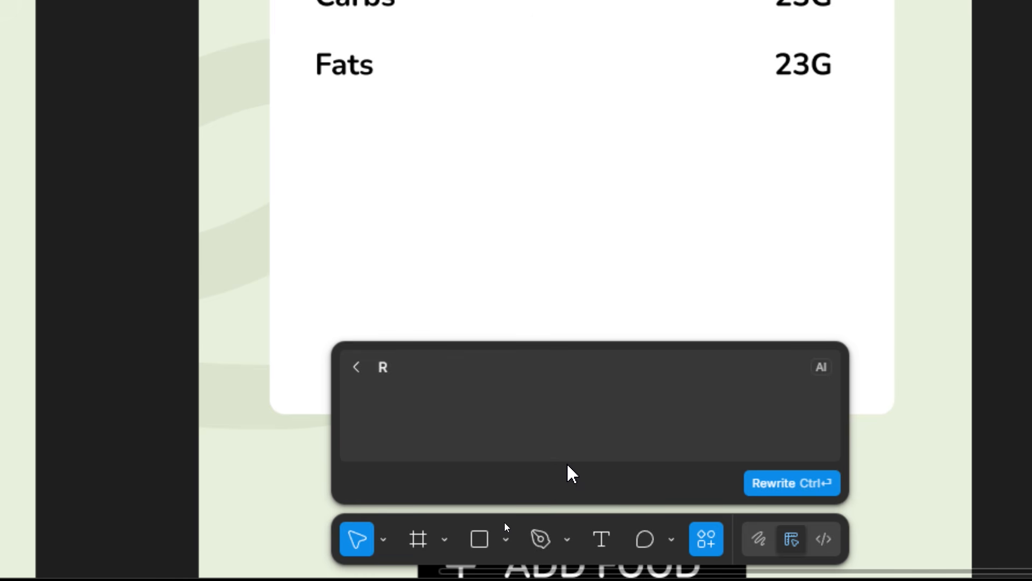
{"action": "type", "text": "eite 1 en"}
{"action": "key", "text": "BackSpace"}
{"action": "key", "text": "BackSpace"}
{"action": "type", "text": "sentence about "}
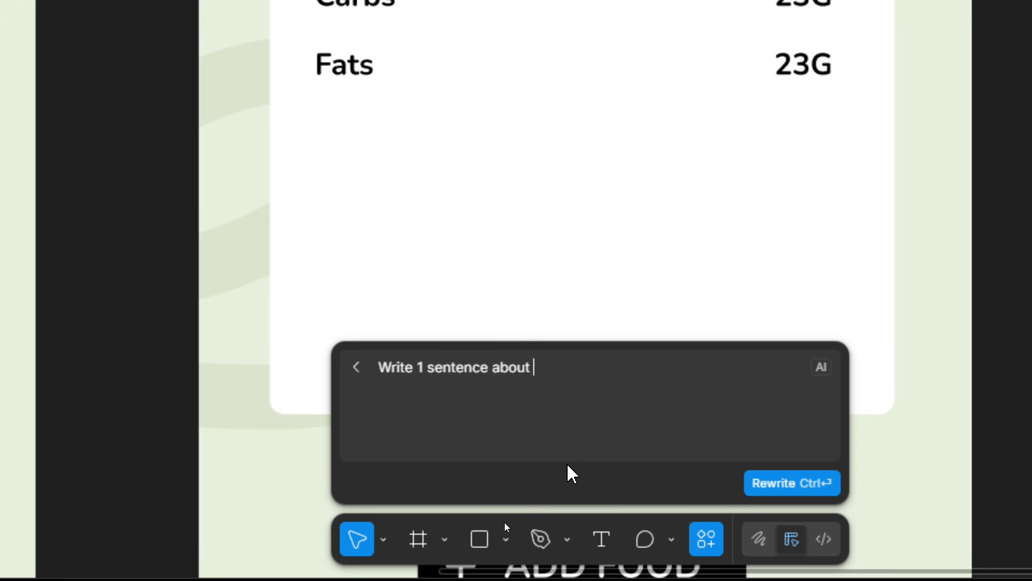
{"action": "type", "text": "macronutrients"}
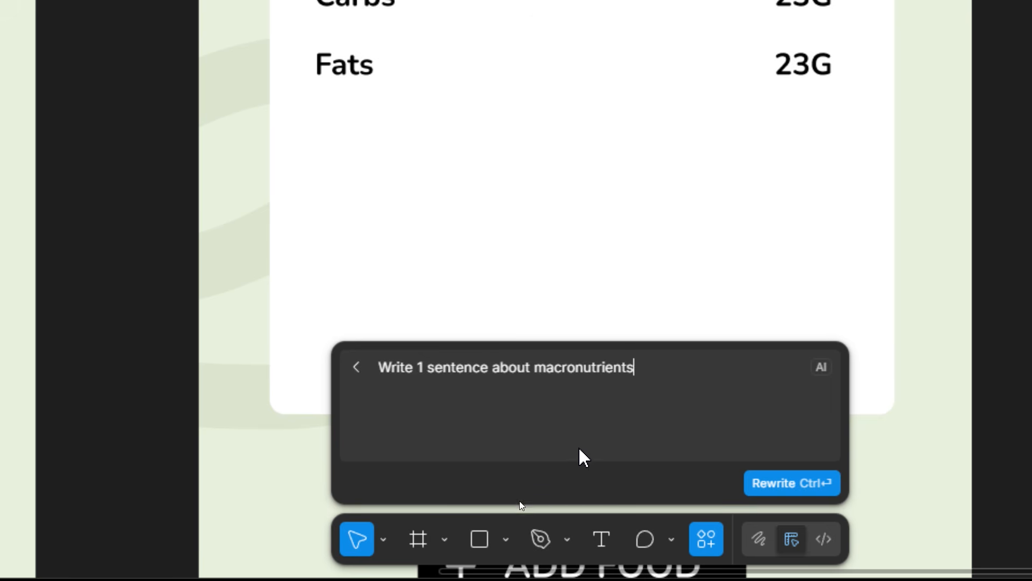
{"action": "left_click", "coordinate": [817, 482]}
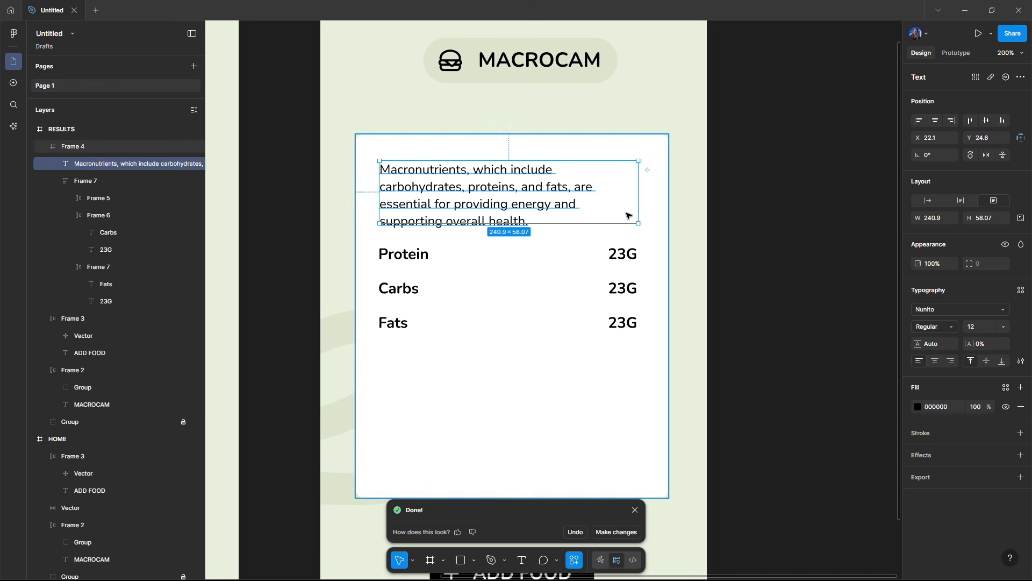
Step: Paste a copy of the Fats row into the white card frame
{"action": "left_click", "coordinate": [429, 262]}
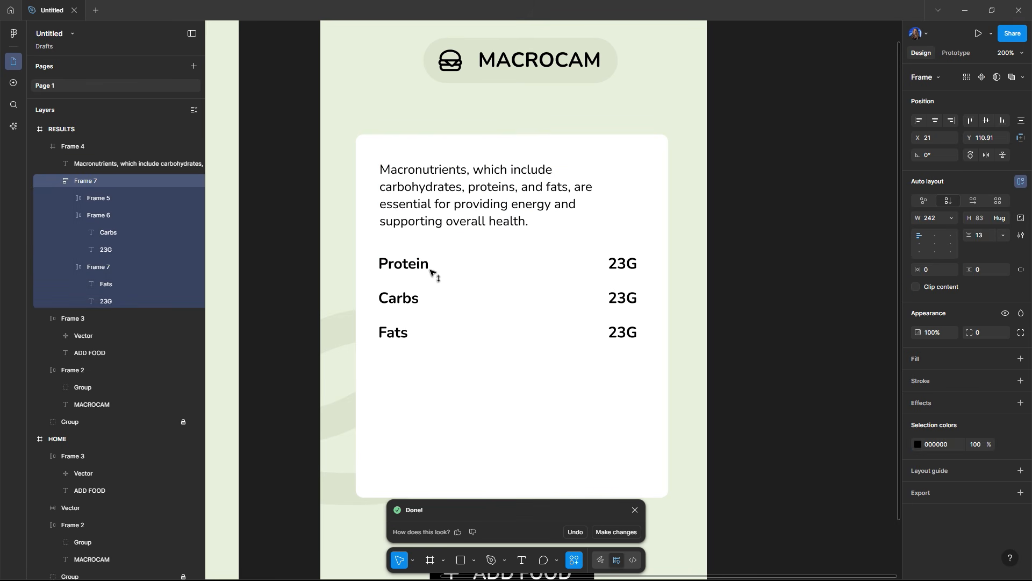
{"action": "left_click", "coordinate": [474, 205]}
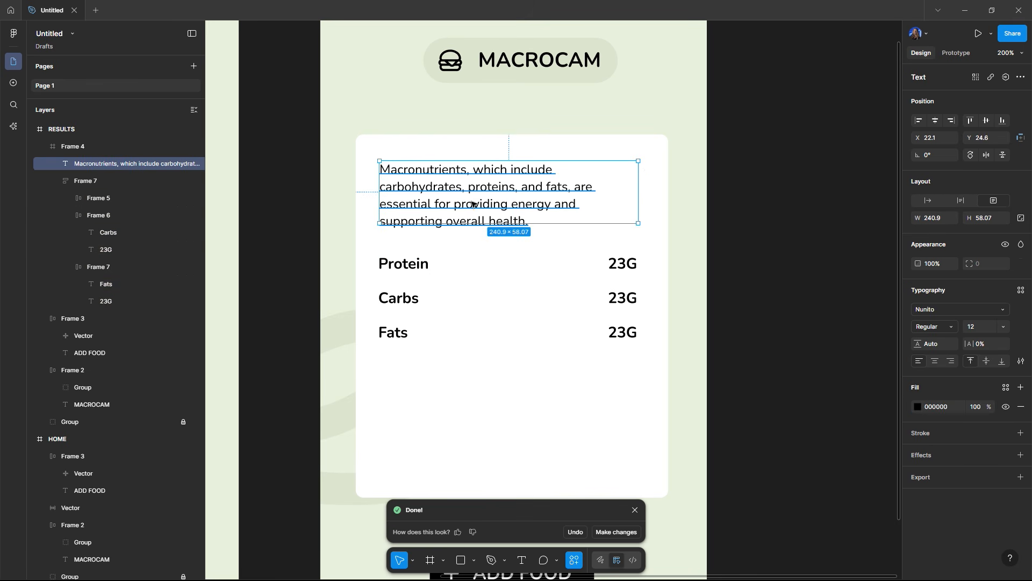
{"action": "left_click", "coordinate": [748, 203]}
{"action": "scroll", "coordinate": [739, 231], "scroll_direction": "down", "scroll_amount": 4}
{"action": "left_click_drag", "start_coordinate": [741, 249], "coordinate": [717, 239]}
{"action": "scroll", "coordinate": [717, 242], "scroll_direction": "up", "scroll_amount": 3}
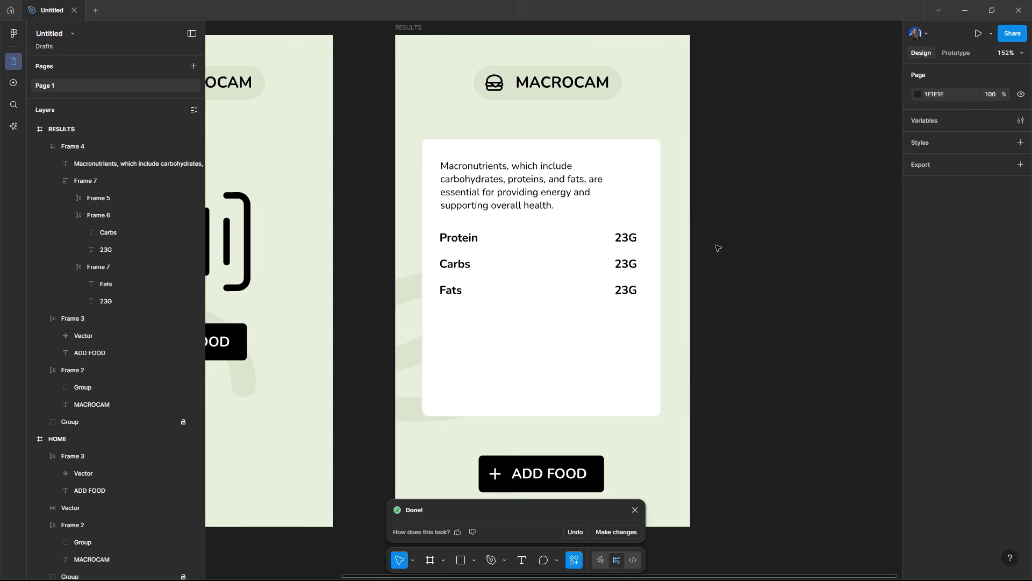
{"action": "scroll", "coordinate": [396, 293], "scroll_direction": "up", "scroll_amount": 3}
{"action": "left_click", "coordinate": [442, 285]}
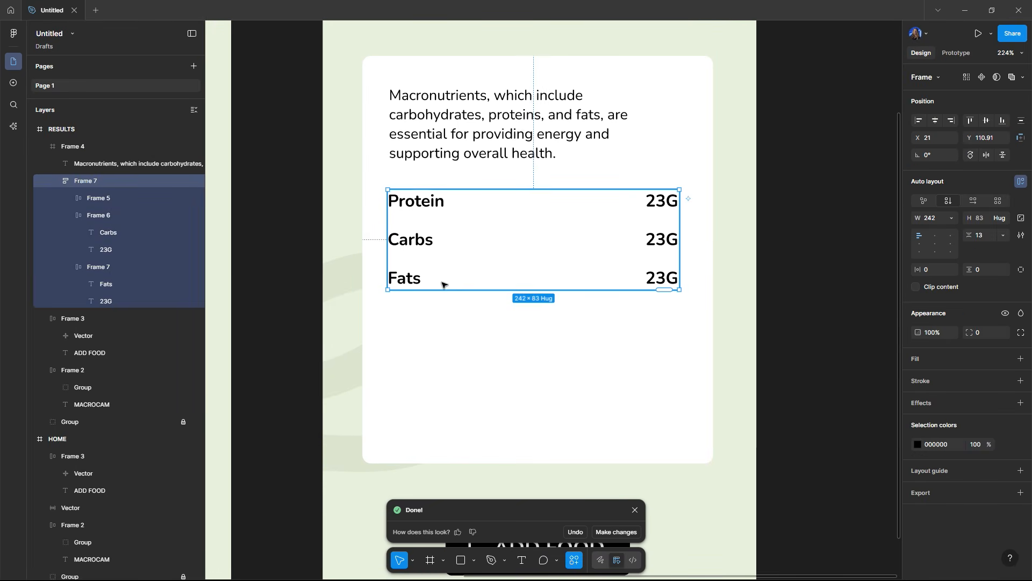
{"action": "left_click", "coordinate": [458, 285]}
{"action": "left_click", "coordinate": [585, 362]}
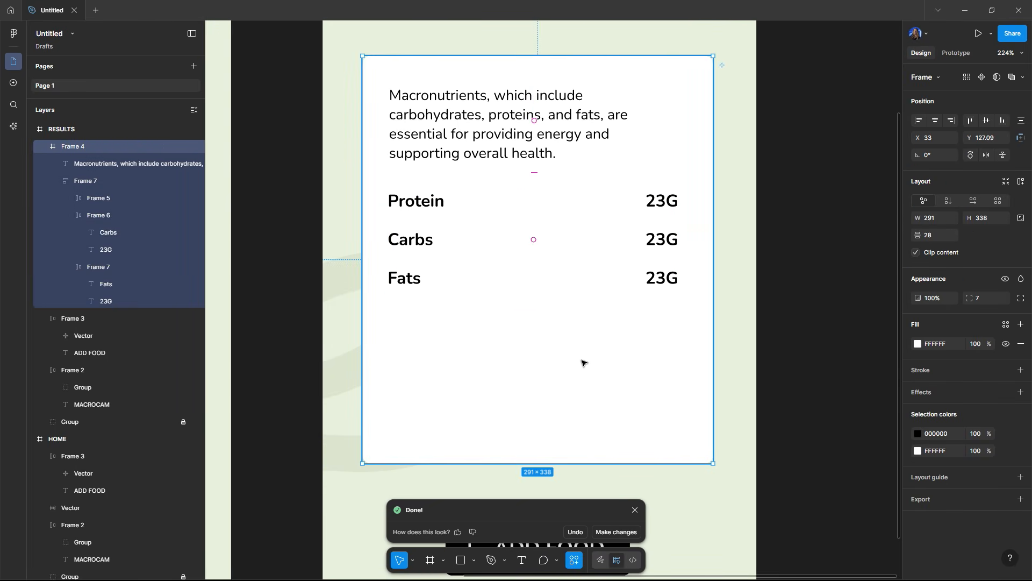
{"action": "key", "text": "ctrl+v"}
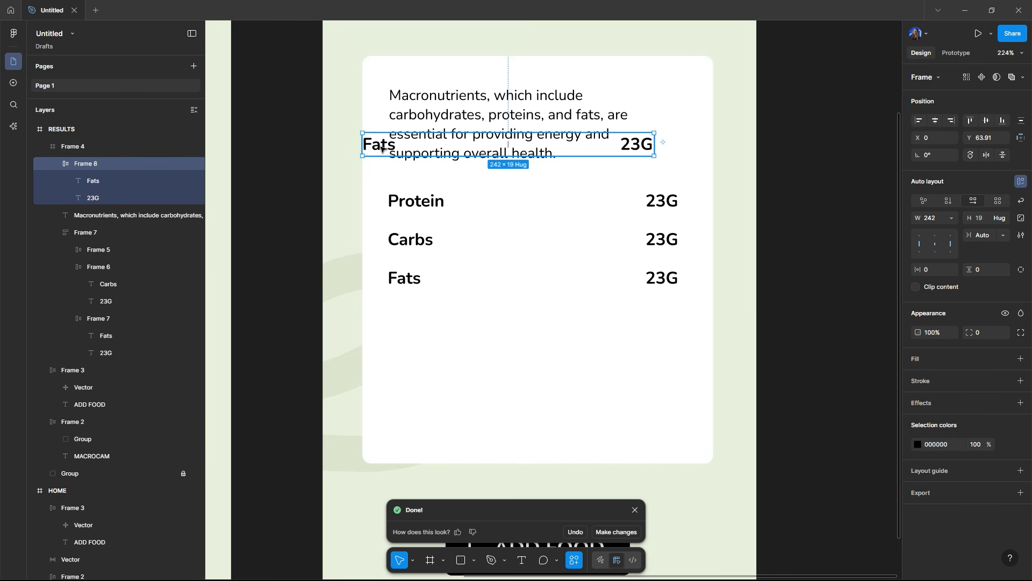
Step: Move the pasted row below the macro stack and enlarge its label text
{"action": "left_click_drag", "start_coordinate": [383, 151], "coordinate": [405, 345]}
{"action": "left_click", "coordinate": [418, 338]}
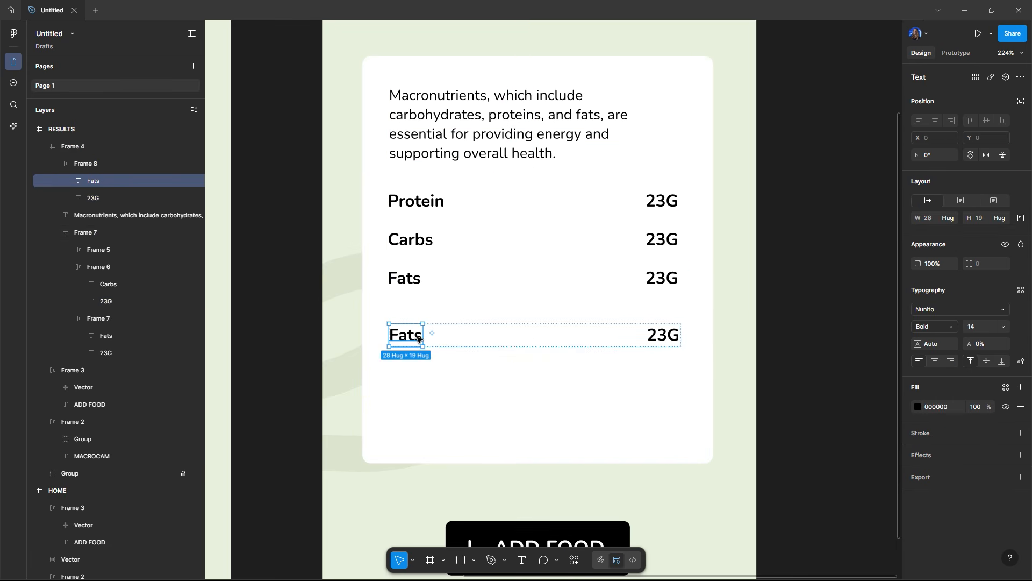
{"action": "key", "text": "Up"}
{"action": "key", "text": "Up"}
{"action": "key", "text": "Up"}
{"action": "key", "text": "Up"}
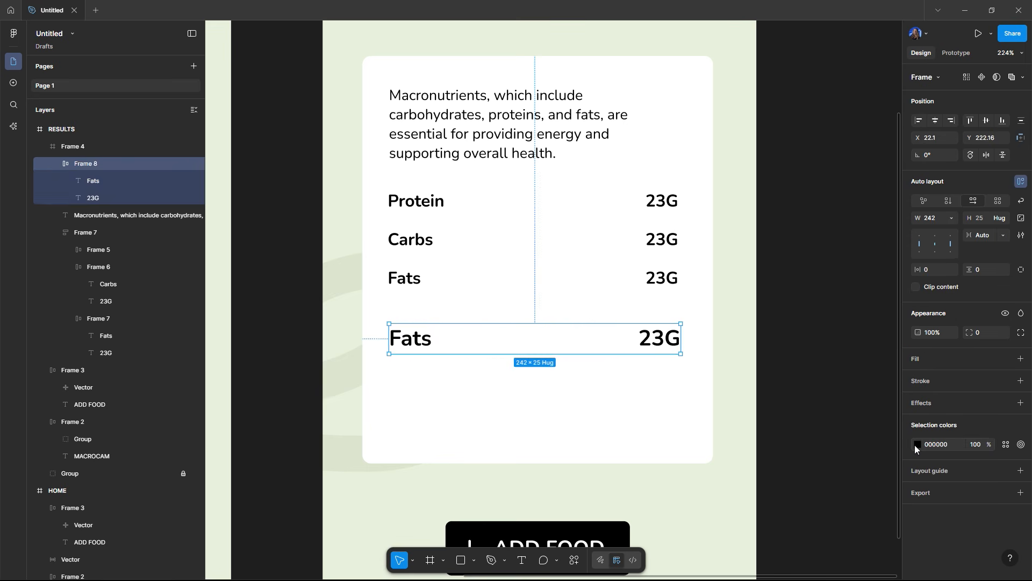
Step: Color the pasted row's text green, 5E8031
{"action": "left_click", "coordinate": [915, 448]}
{"action": "left_click", "coordinate": [788, 489]}
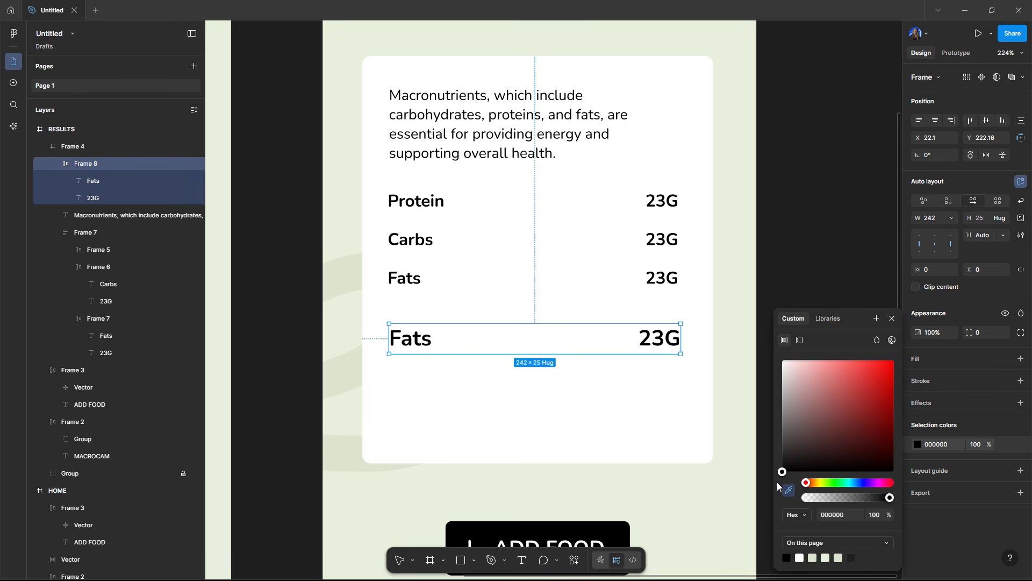
{"action": "left_click", "coordinate": [751, 382]}
{"action": "left_click_drag", "start_coordinate": [792, 390], "coordinate": [851, 413]}
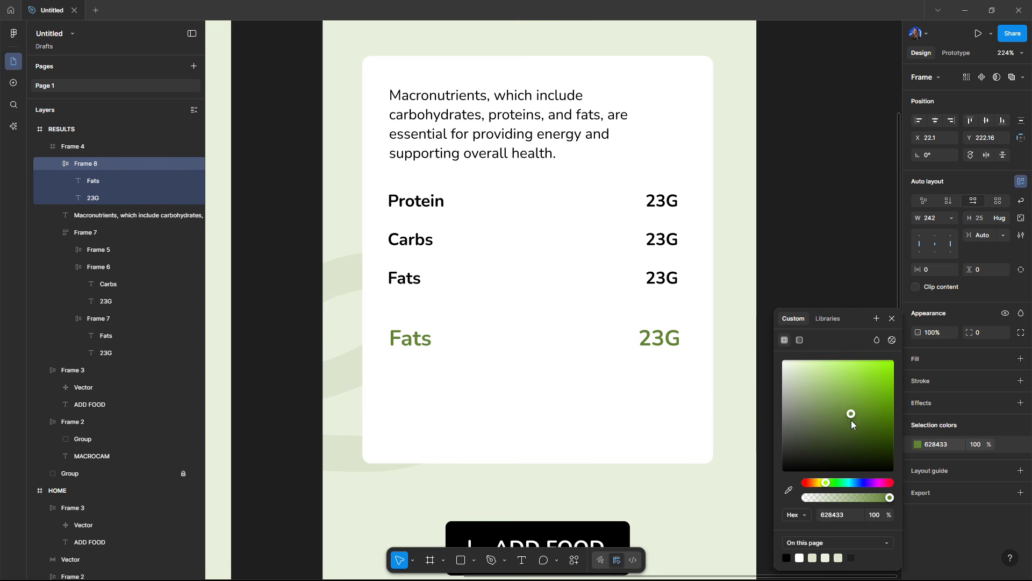
Step: Rename the pasted row's label to Calories
{"action": "left_click", "coordinate": [425, 340]}
{"action": "double_click", "coordinate": [425, 341]}
{"action": "type", "text": "T"}
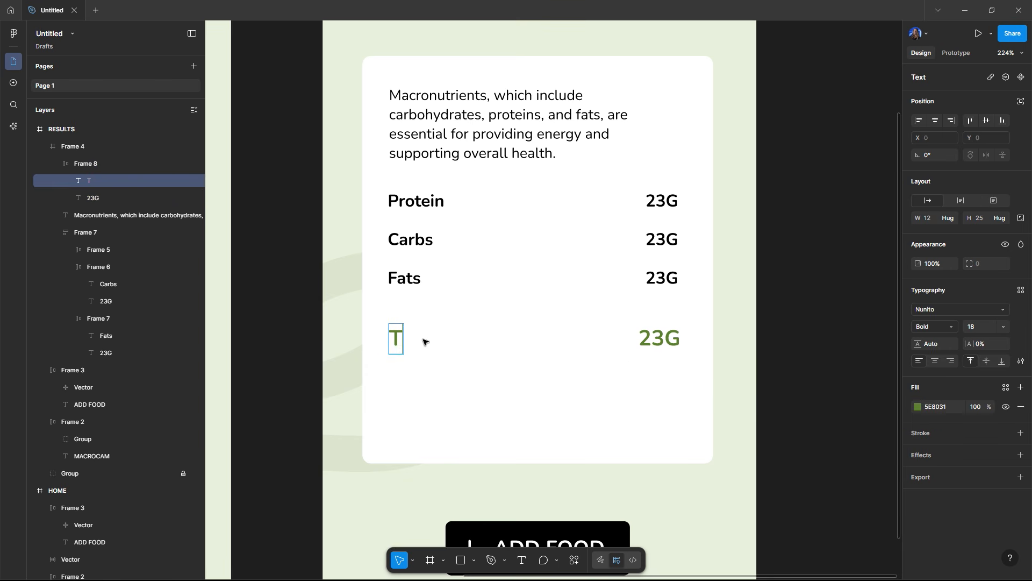
{"action": "key", "text": "BackSpace"}
{"action": "type", "text": "Calories"}
{"action": "key", "text": "Escape"}
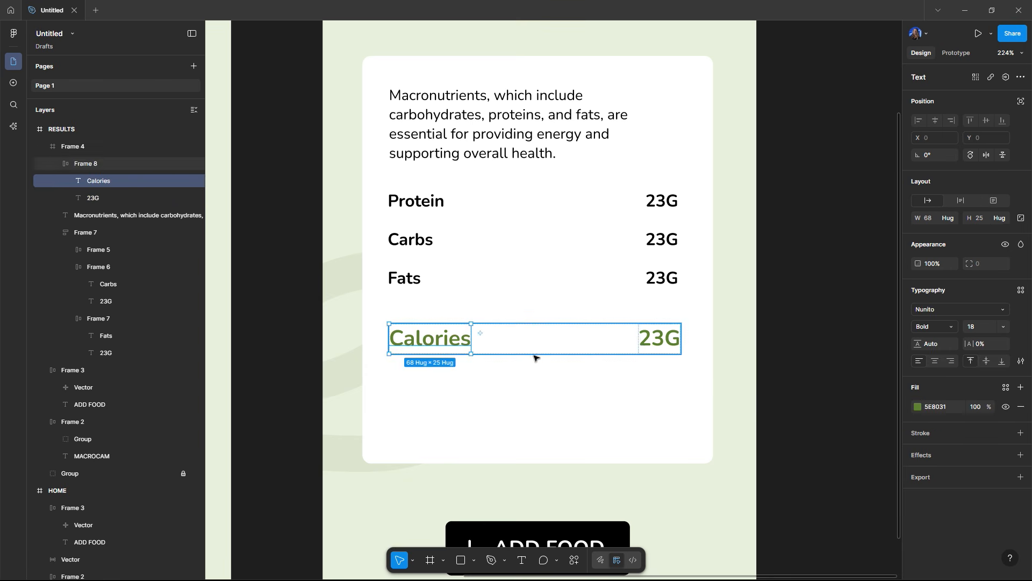
Step: Change the Calories row's value to 582
{"action": "left_click", "coordinate": [656, 339]}
{"action": "double_click", "coordinate": [656, 339]}
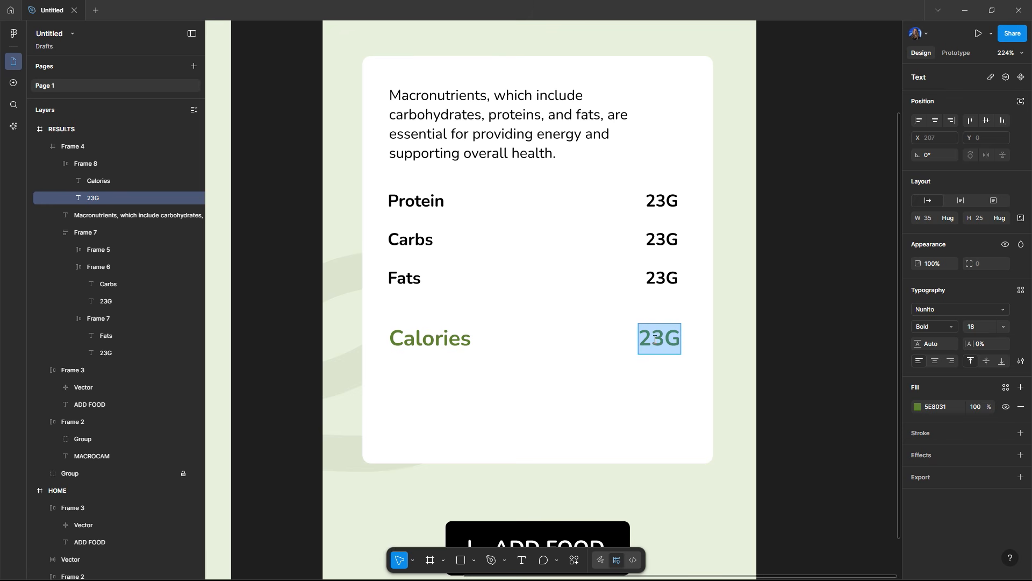
{"action": "type", "text": "582"}
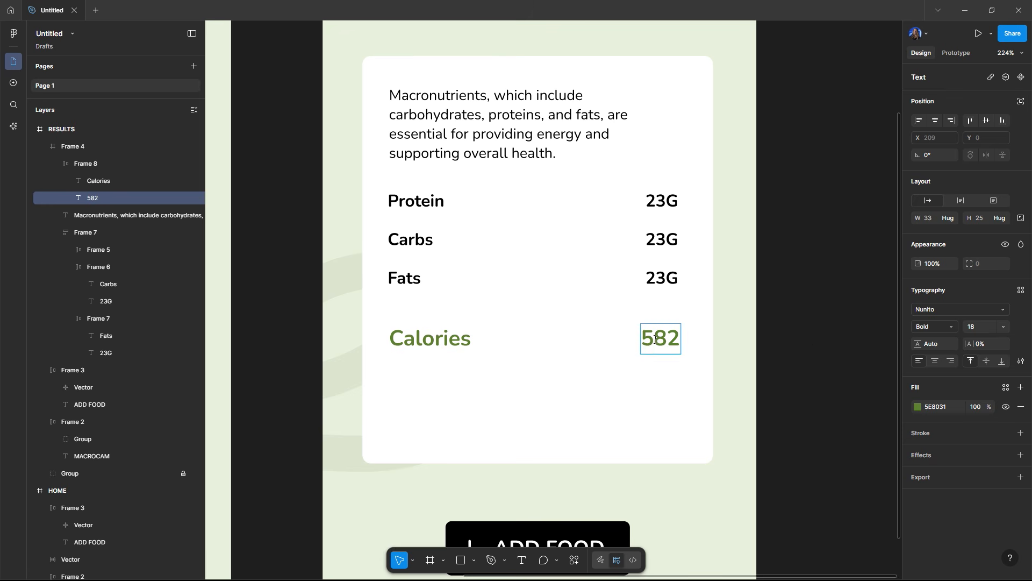
{"action": "left_click", "coordinate": [835, 328]}
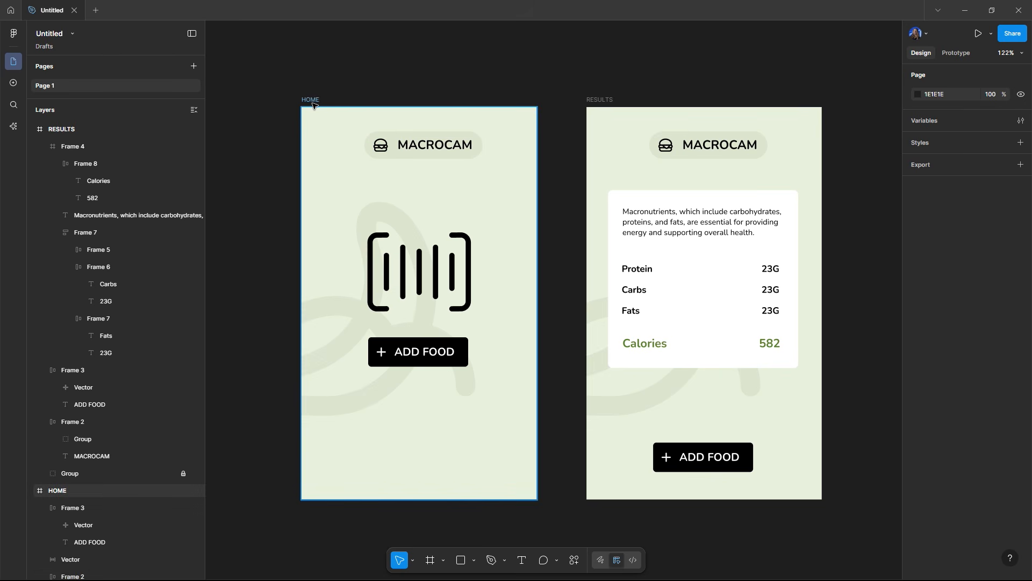
Step: Hide the locked background decoration group in the HOME frame
{"action": "left_click", "coordinate": [310, 100]}
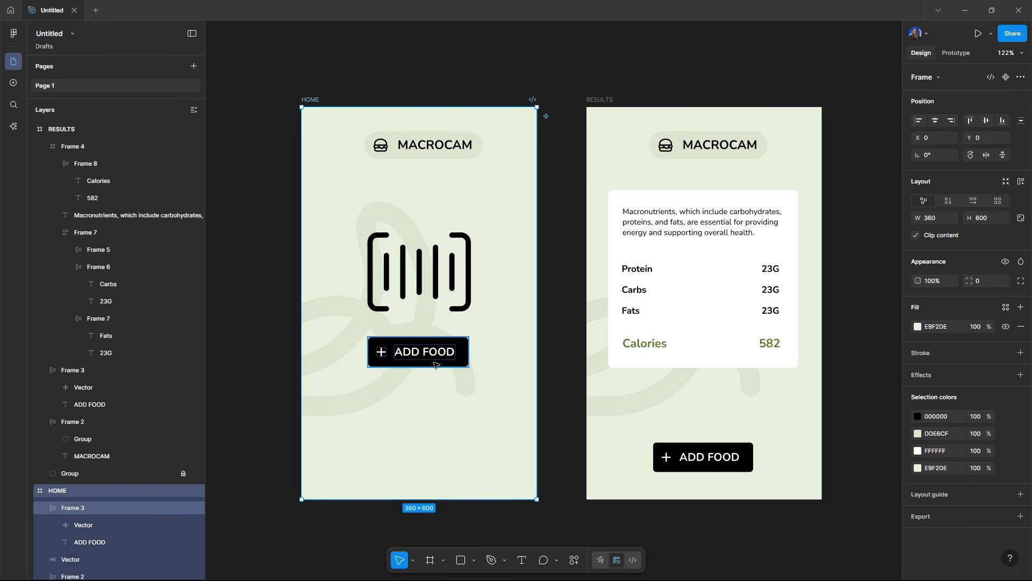
{"action": "left_click", "coordinate": [326, 336]}
{"action": "left_click", "coordinate": [316, 100]}
{"action": "scroll", "coordinate": [152, 473], "scroll_direction": "down", "scroll_amount": 3}
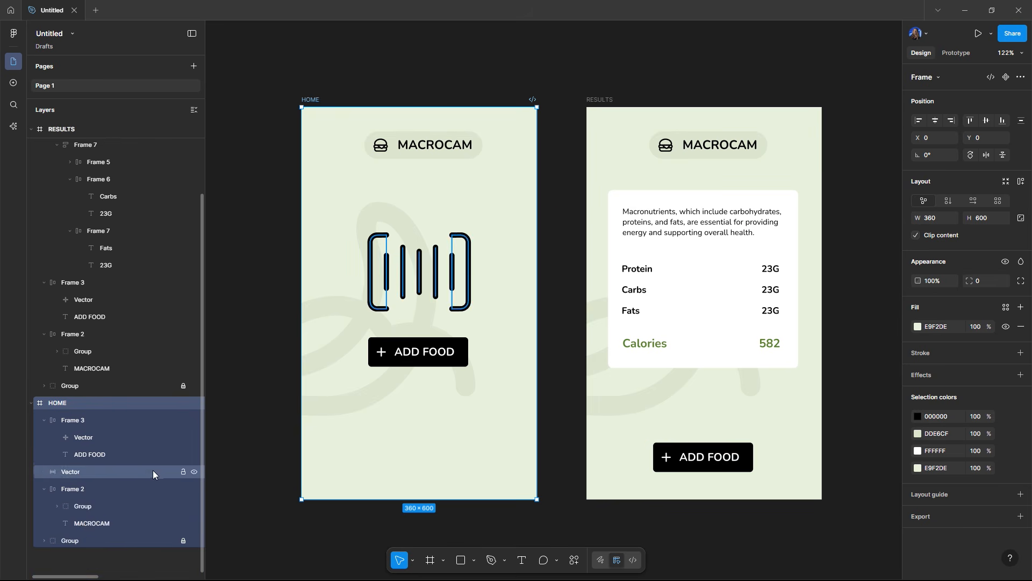
{"action": "left_click", "coordinate": [195, 541]}
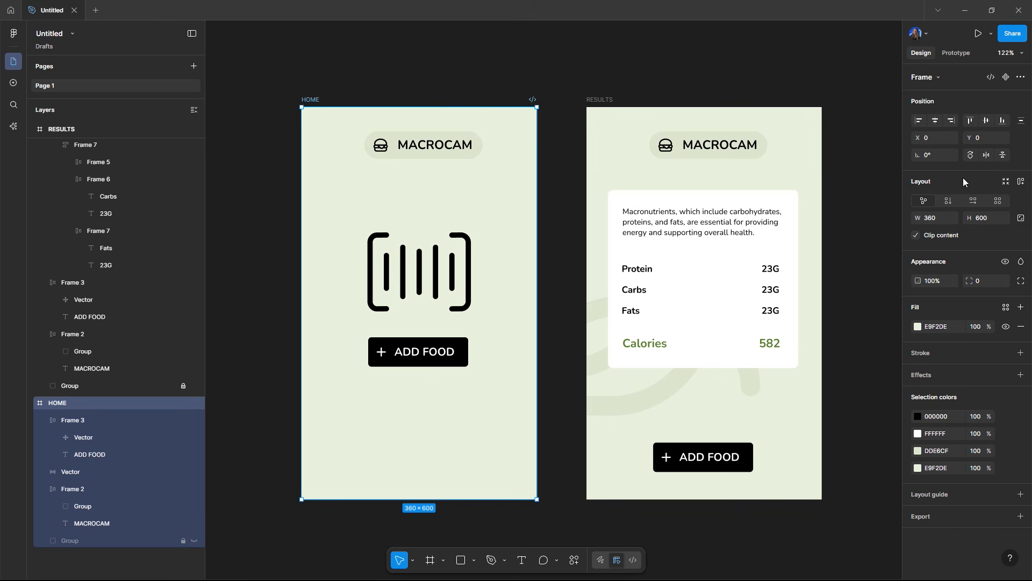
Step: Add vertical auto layout to the HOME frame and set its item spacing to Auto
{"action": "left_click", "coordinate": [1021, 183]}
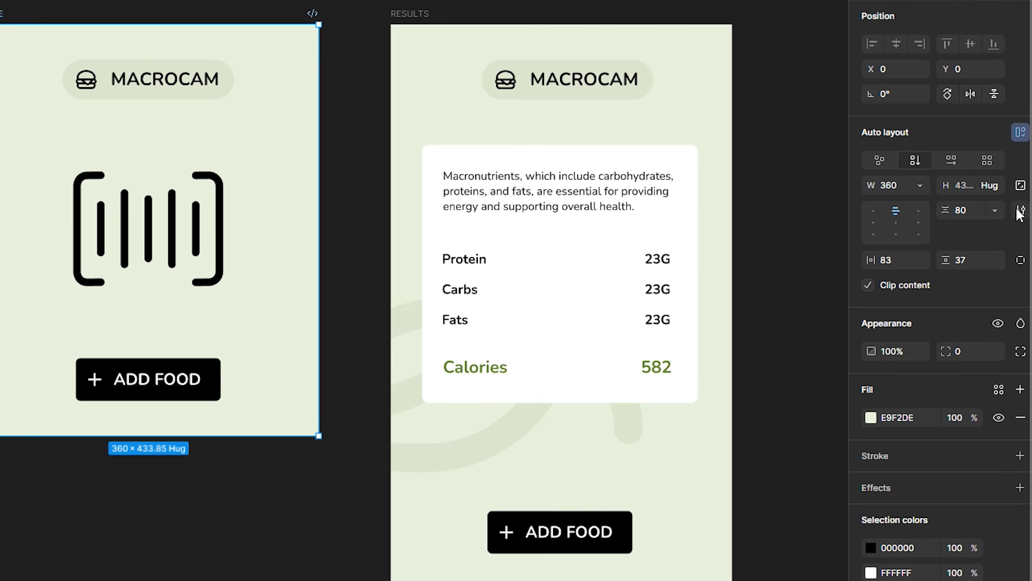
{"action": "left_click", "coordinate": [994, 208]}
{"action": "left_click", "coordinate": [969, 224]}
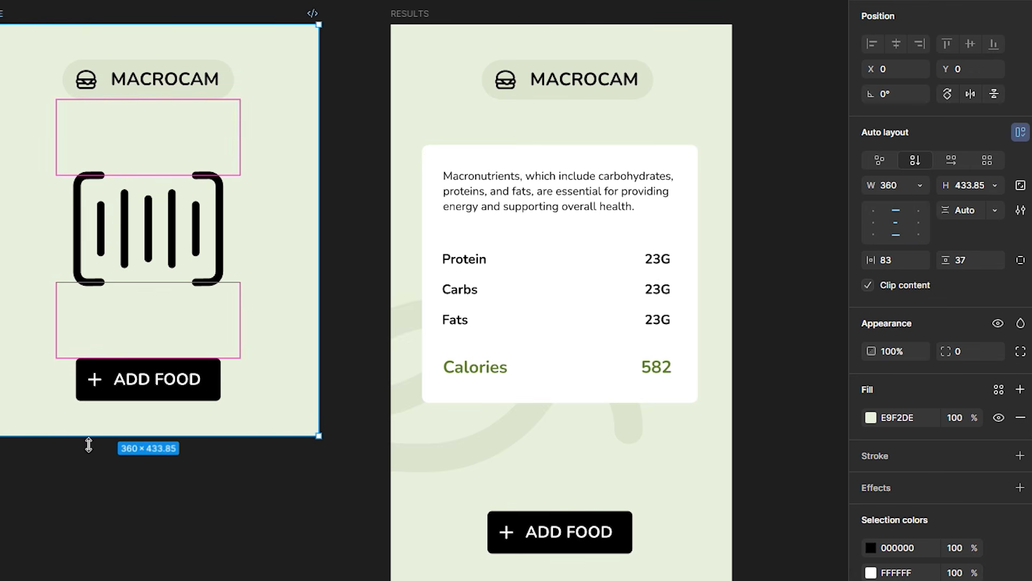
Step: Resize the HOME frame's height to 513
{"action": "left_click_drag", "start_coordinate": [89, 444], "coordinate": [113, 515]}
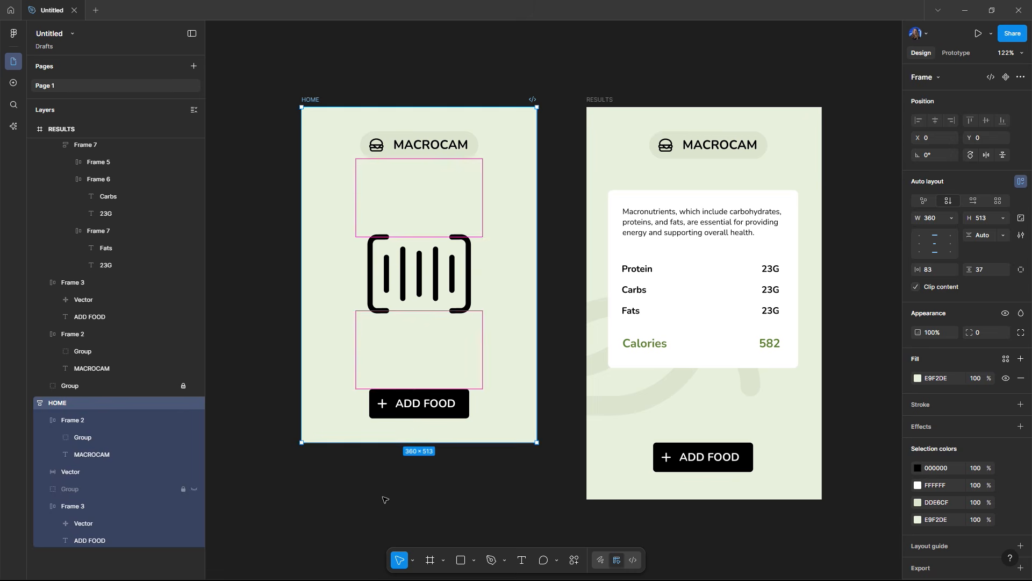
{"action": "left_click", "coordinate": [99, 570]}
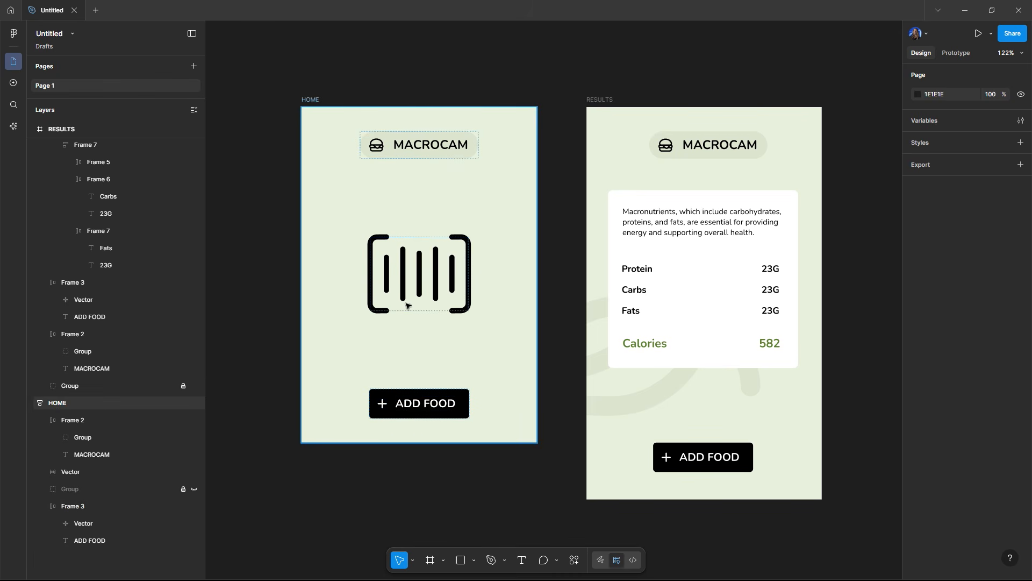
{"action": "left_click", "coordinate": [315, 104]}
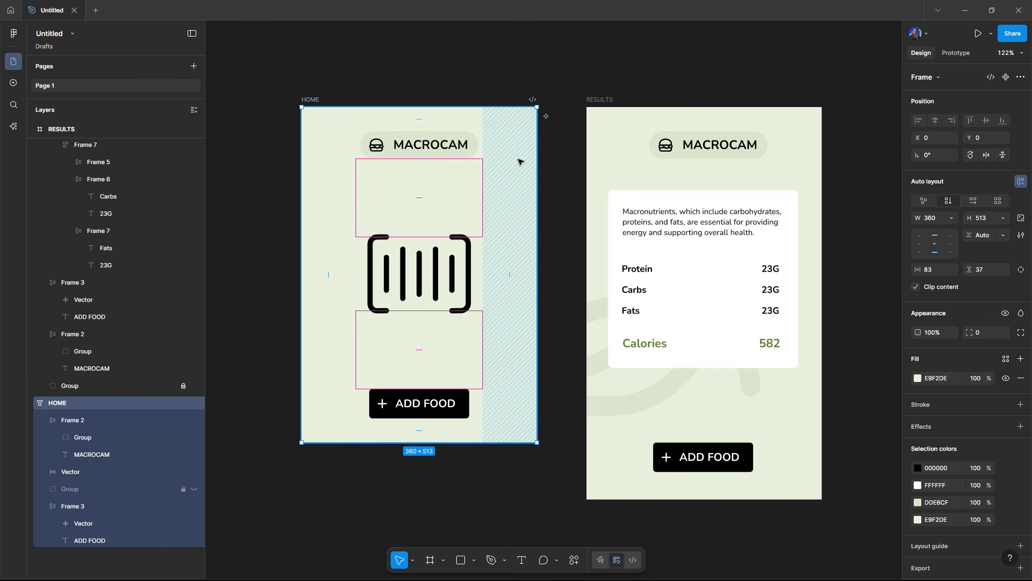
Step: Set the HOME frame's horizontal padding to 30
{"action": "left_click_drag", "start_coordinate": [915, 269], "coordinate": [857, 275]}
{"action": "double_click", "coordinate": [446, 404]}
{"action": "left_click", "coordinate": [461, 456]}
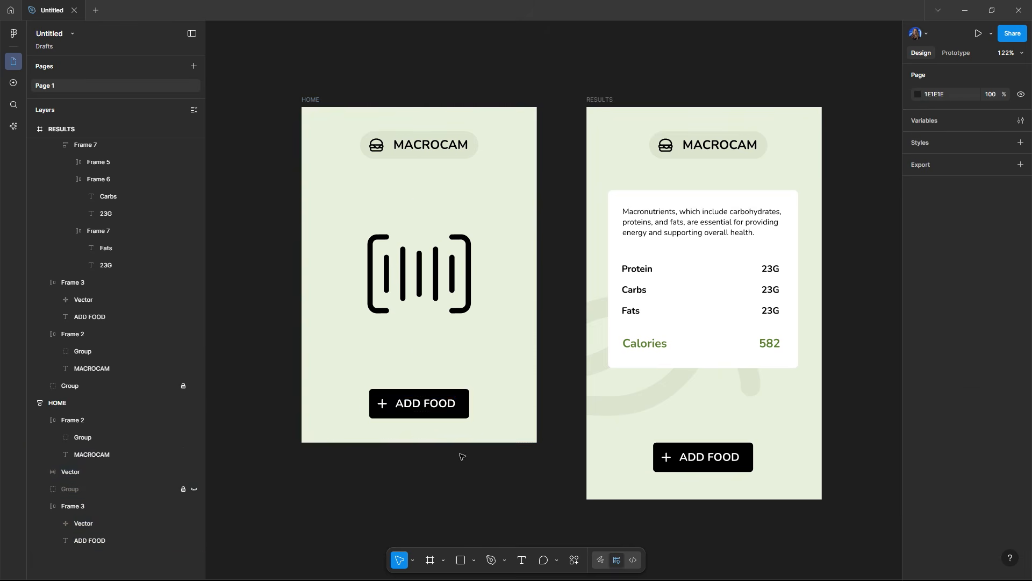
Step: Make the ADD FOOD button fill the width, center its contents, and set its height to 53
{"action": "left_click", "coordinate": [457, 411]}
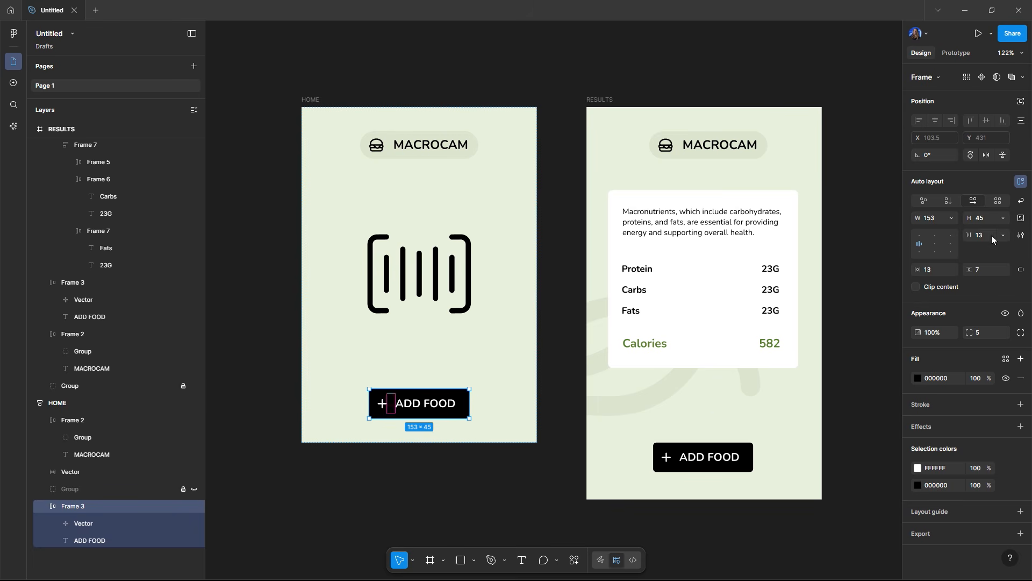
{"action": "left_click", "coordinate": [953, 218]}
{"action": "left_click", "coordinate": [940, 241]}
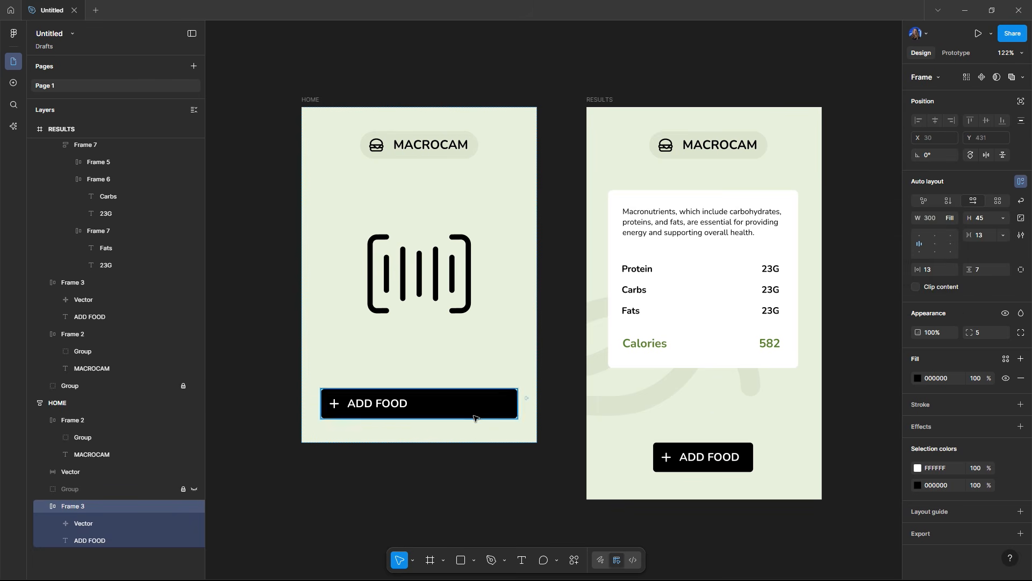
{"action": "left_click", "coordinate": [935, 245]}
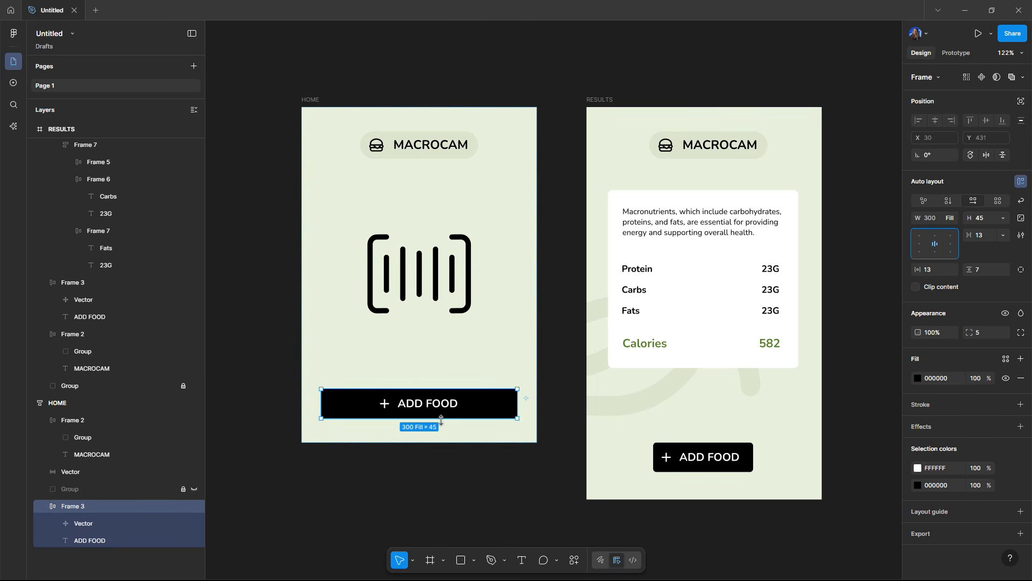
{"action": "left_click_drag", "start_coordinate": [451, 389], "coordinate": [452, 383]}
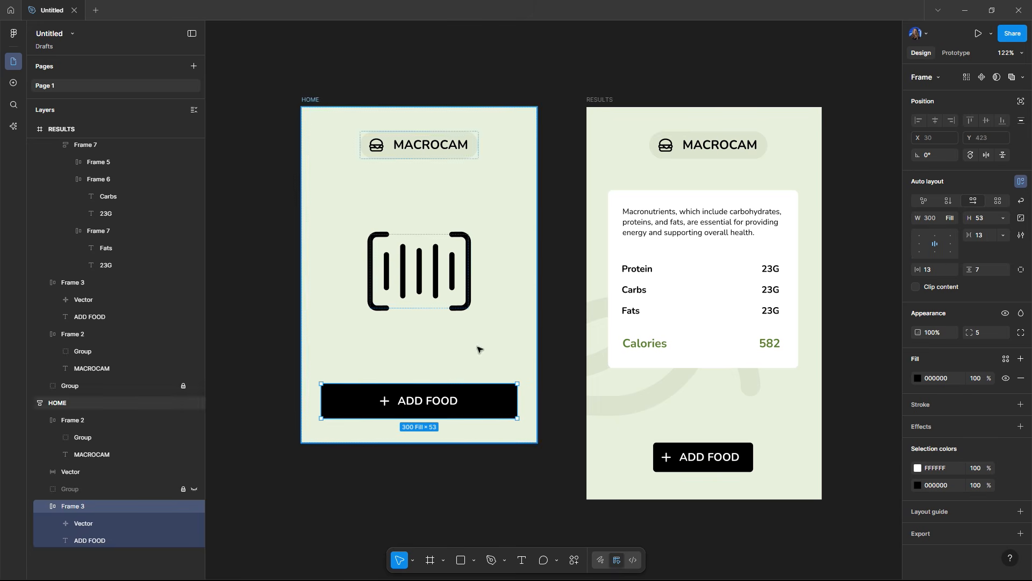
Step: Make the MACROCAM header fill the width, center its contents, and set its height to 53
{"action": "left_click", "coordinate": [414, 151]}
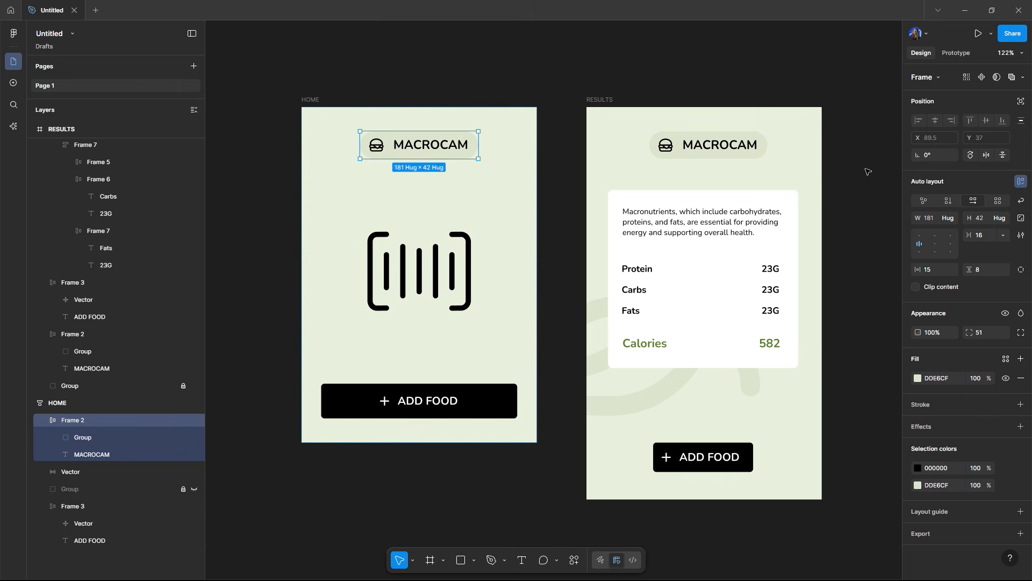
{"action": "left_click", "coordinate": [947, 218]}
{"action": "left_click", "coordinate": [944, 235]}
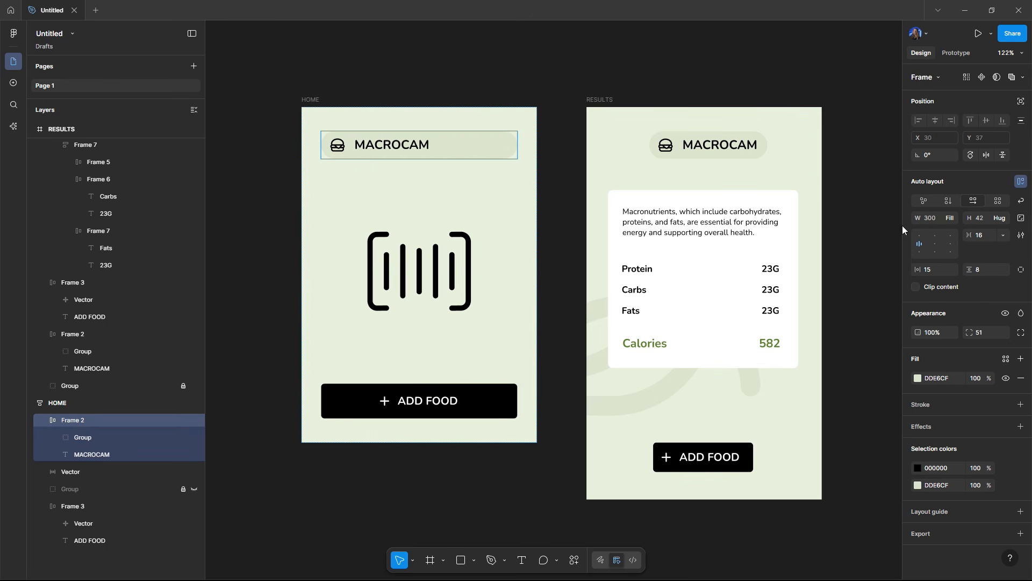
{"action": "left_click", "coordinate": [935, 244]}
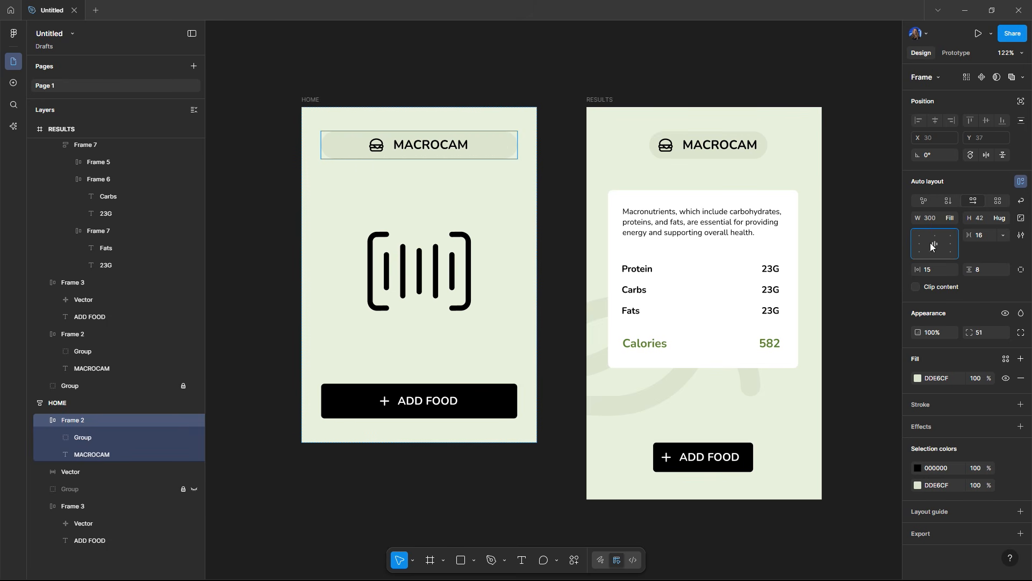
{"action": "left_click", "coordinate": [517, 83]}
{"action": "left_click", "coordinate": [471, 143]}
{"action": "left_click_drag", "start_coordinate": [473, 160], "coordinate": [475, 168]}
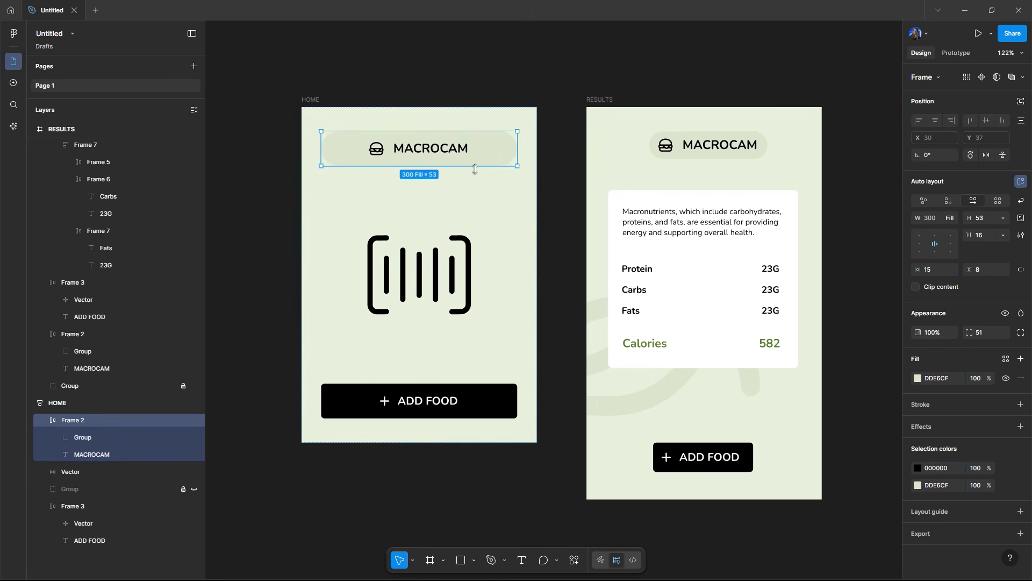
{"action": "left_click", "coordinate": [468, 66]}
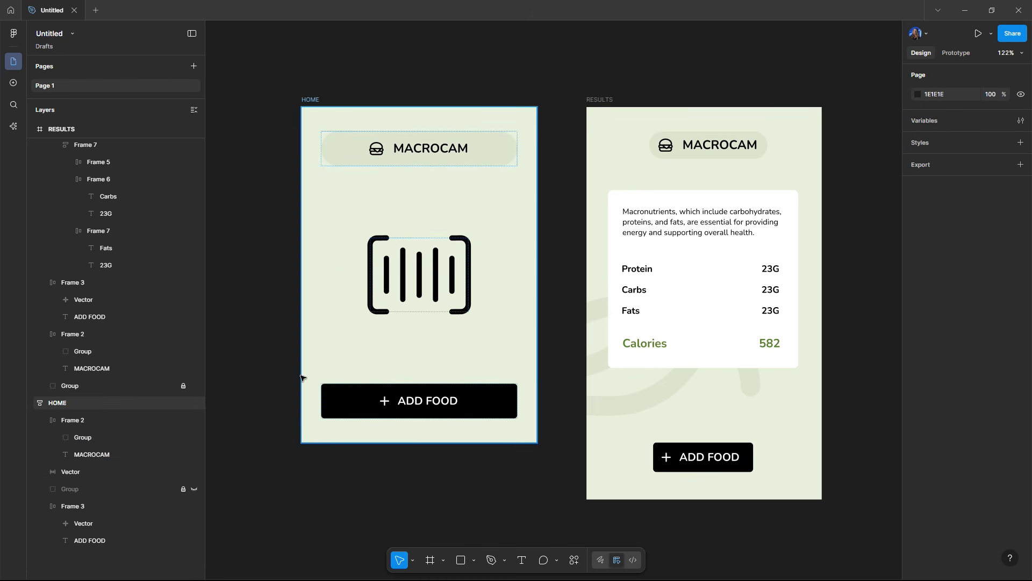
Step: Unhide and unlock the background decoration group in the HOME frame
{"action": "left_click", "coordinate": [193, 489]}
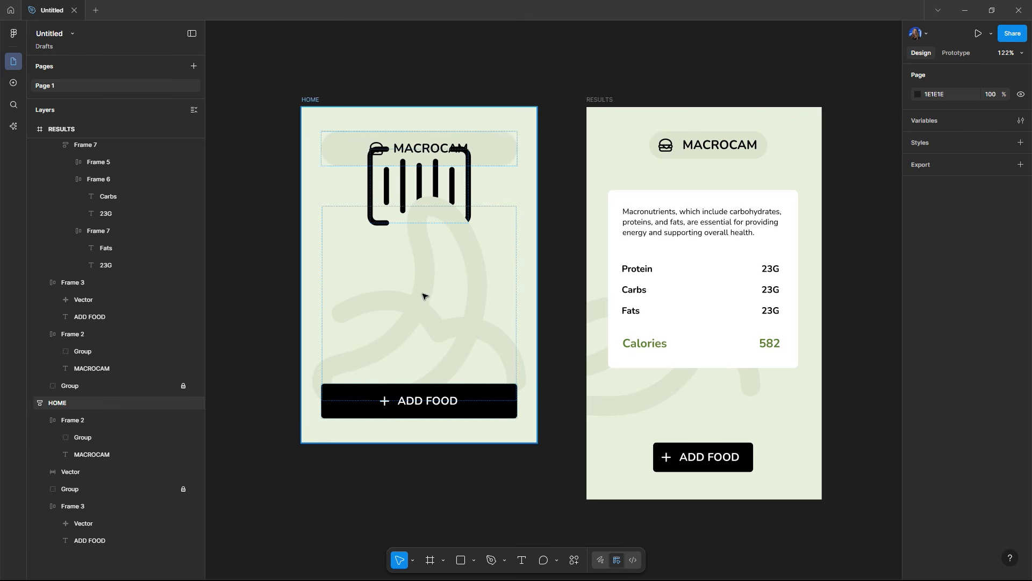
{"action": "left_click", "coordinate": [183, 406]}
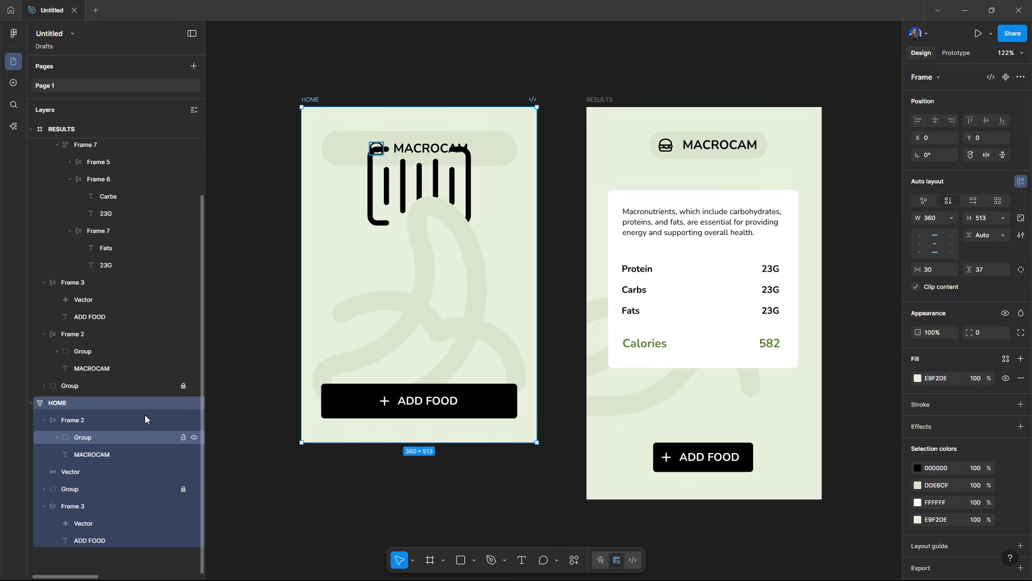
{"action": "left_click", "coordinate": [169, 490]}
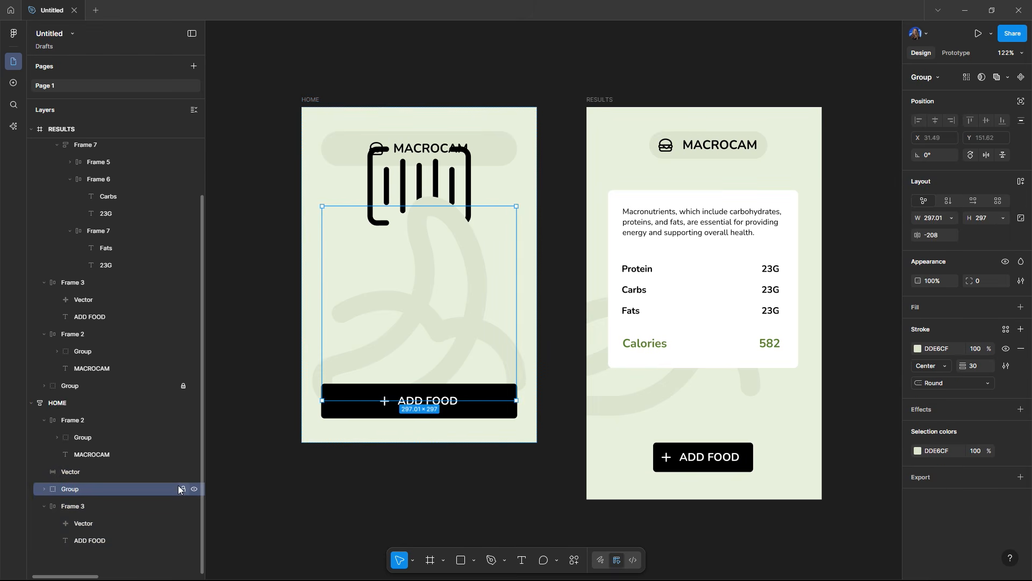
{"action": "left_click", "coordinate": [184, 489]}
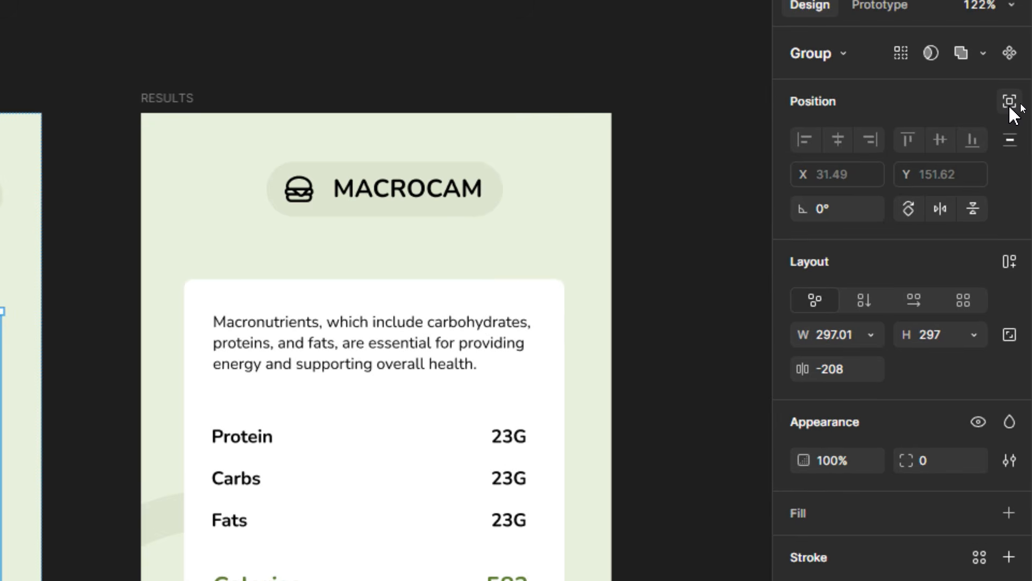
Step: Give the background group absolute positioning, send it backward, and move it up and left behind the barcode
{"action": "left_click", "coordinate": [1009, 105]}
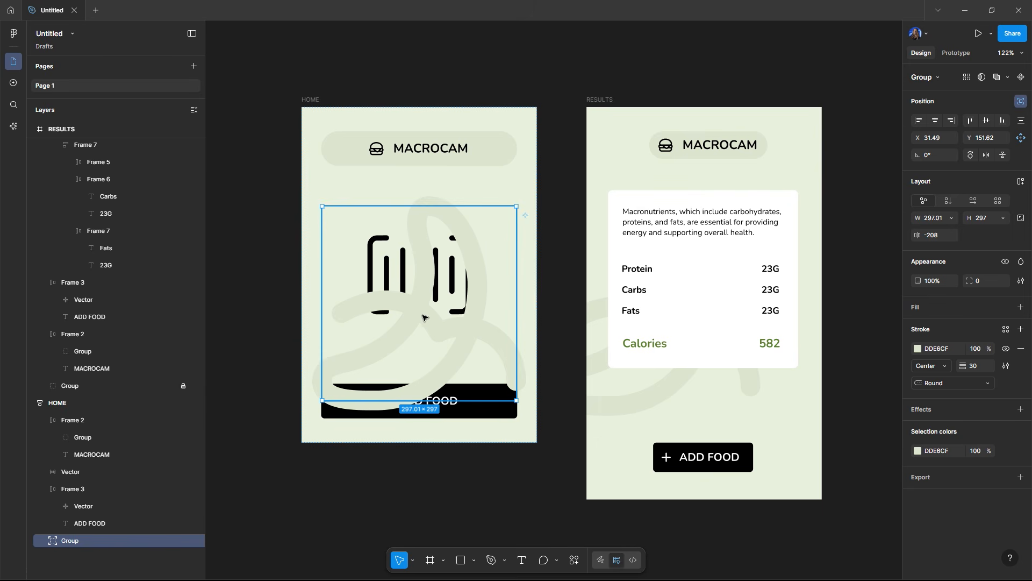
{"action": "left_click_drag", "start_coordinate": [423, 318], "coordinate": [389, 313]}
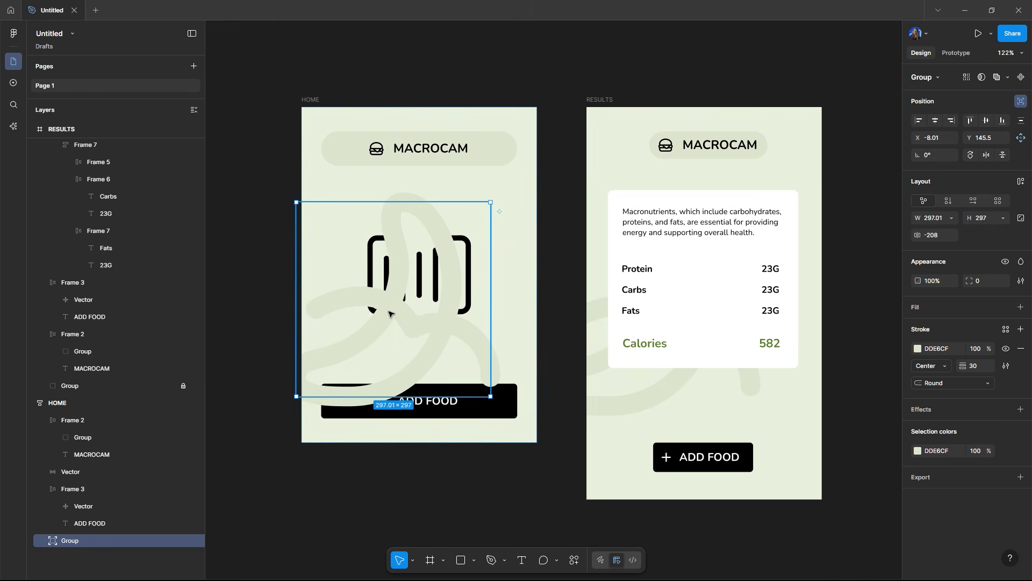
{"action": "key", "text": "bracketleft"}
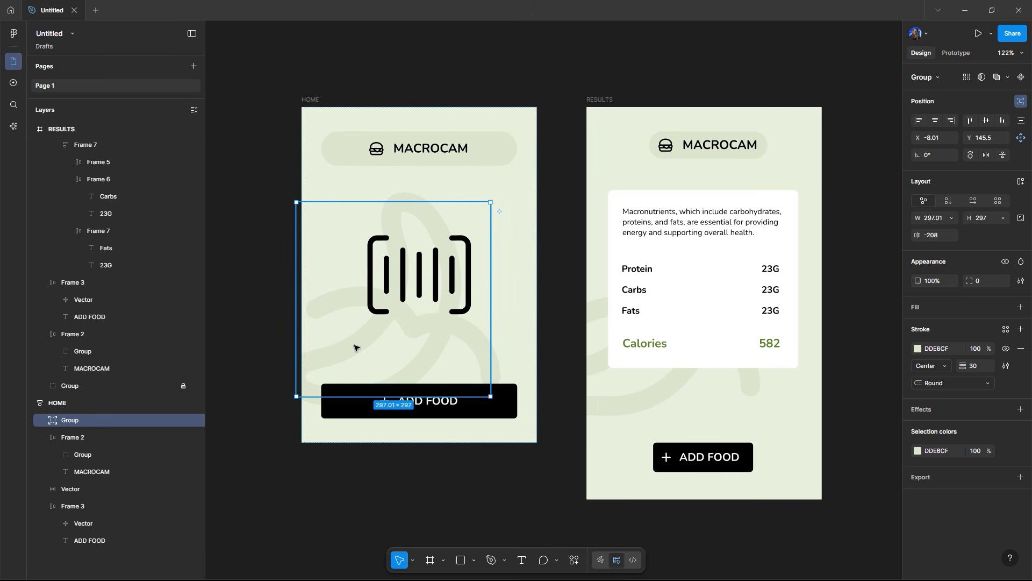
{"action": "left_click_drag", "start_coordinate": [350, 345], "coordinate": [336, 332]}
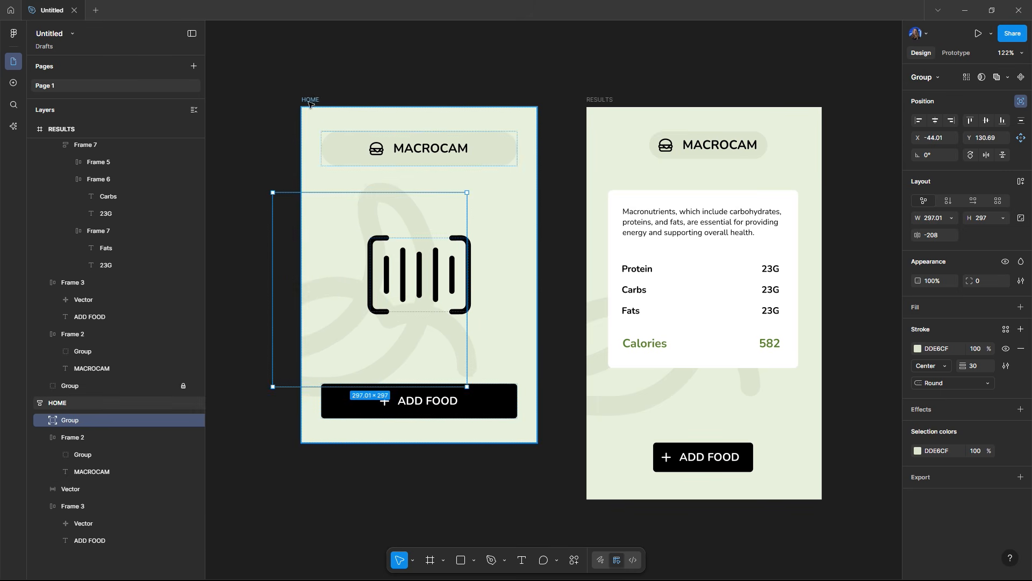
{"action": "left_click", "coordinate": [310, 100]}
{"action": "left_click", "coordinate": [468, 62]}
{"action": "left_click_drag", "start_coordinate": [566, 75], "coordinate": [507, 60]}
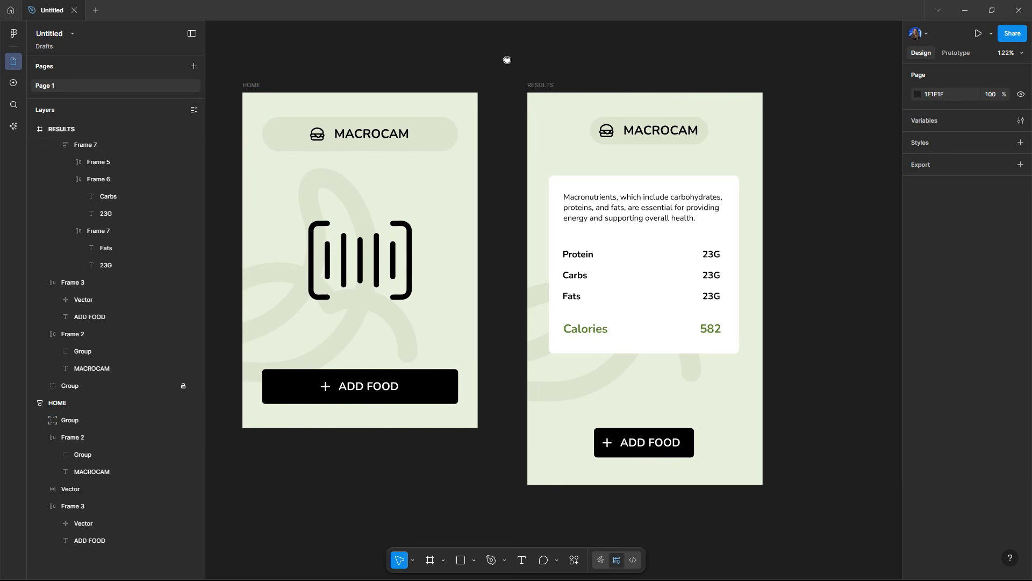
{"action": "left_click", "coordinate": [252, 85]}
{"action": "left_click_drag", "start_coordinate": [401, 65], "coordinate": [541, 71]}
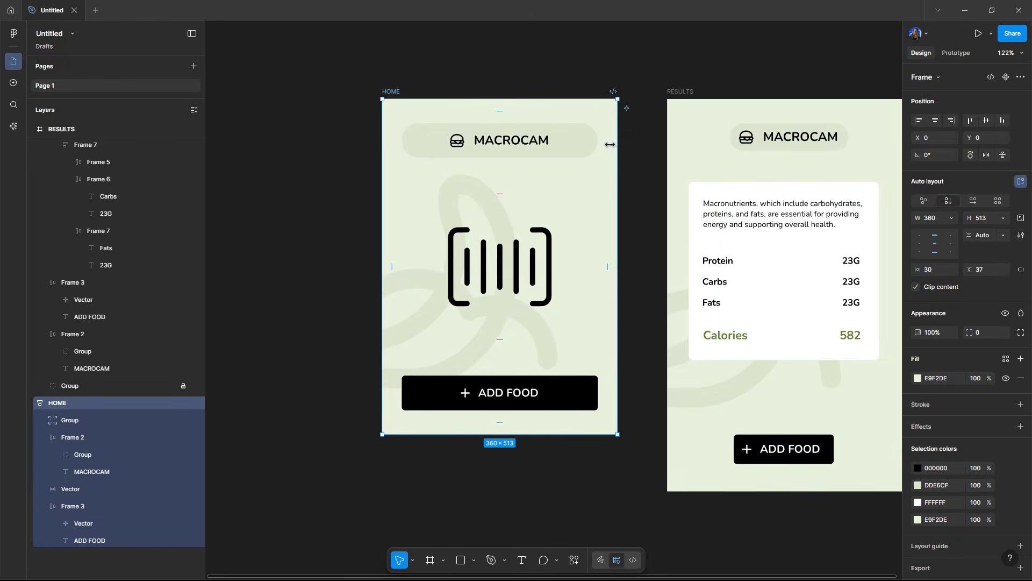
{"action": "mouse_move", "coordinate": [610, 144]}
{"action": "left_mouse_down"}
{"action": "mouse_move", "coordinate": [544, 147]}
{"action": "mouse_move", "coordinate": [618, 153]}
{"action": "left_mouse_up"}
{"action": "left_click", "coordinate": [455, 201]}
Step: Rename the HOME background group to Banana
{"action": "left_click", "coordinate": [70, 420]}
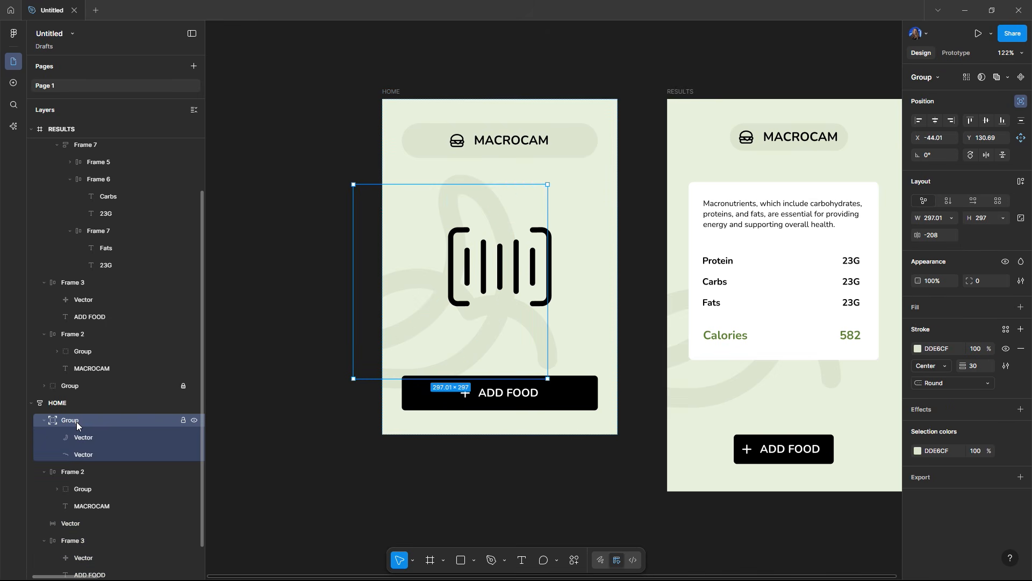
{"action": "double_click", "coordinate": [77, 422]}
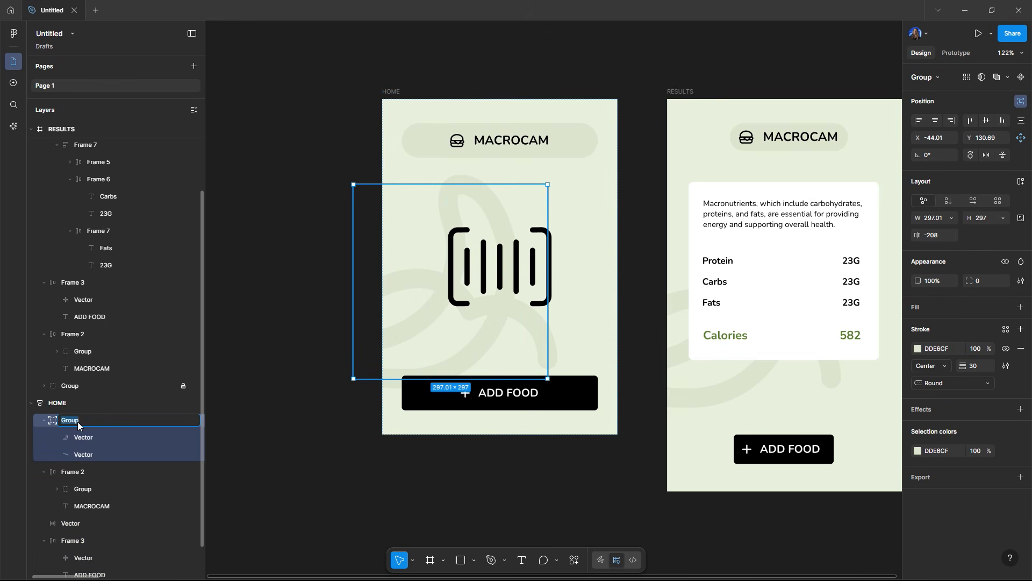
{"action": "type", "text": "Banana"}
{"action": "key", "text": "Return"}
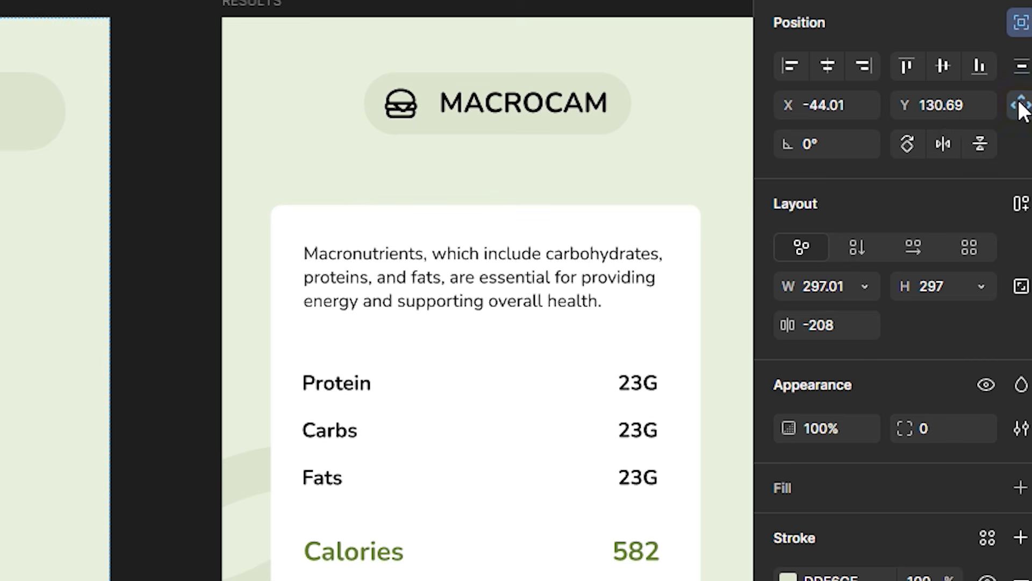
Step: Set the Banana group's horizontal and vertical constraints to Center
{"action": "left_click", "coordinate": [1020, 106]}
{"action": "left_click", "coordinate": [847, 144]}
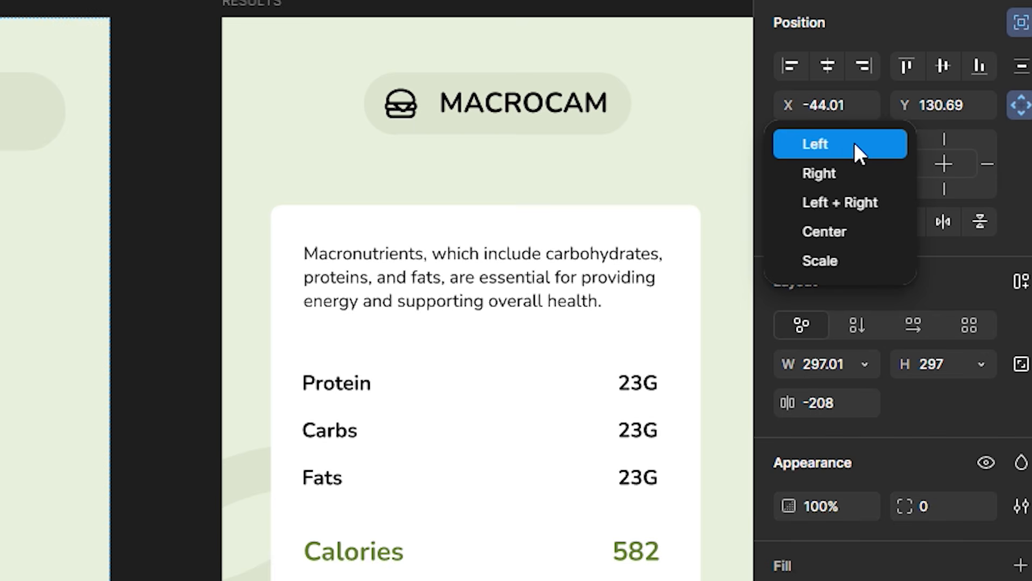
{"action": "left_click", "coordinate": [840, 224]}
{"action": "left_click", "coordinate": [856, 171]}
{"action": "left_click", "coordinate": [837, 267]}
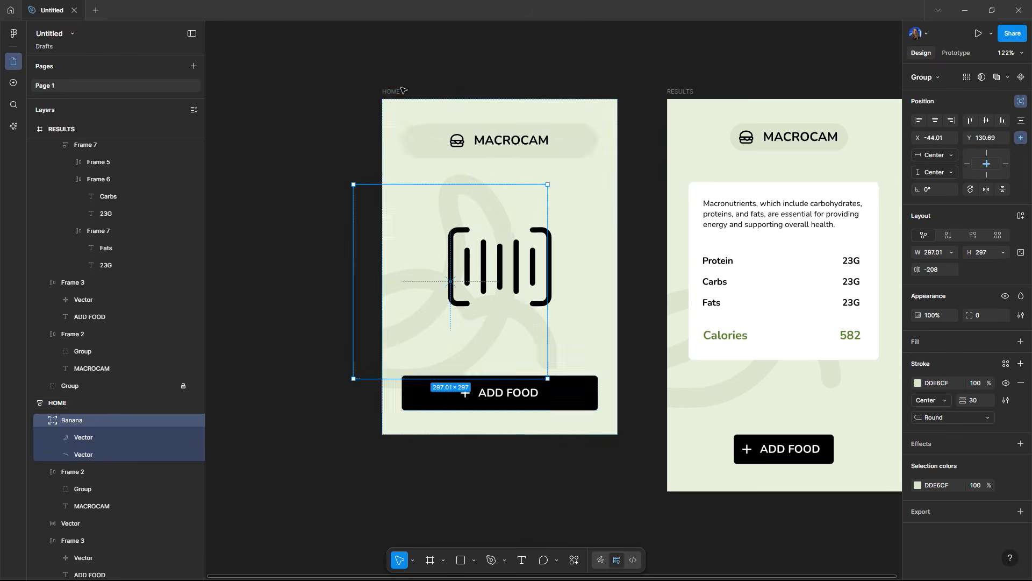
Step: Resize the HOME frame to test the constraints, then undo the resize
{"action": "left_click", "coordinate": [391, 92]}
{"action": "mouse_move", "coordinate": [545, 434]}
{"action": "left_mouse_down"}
{"action": "mouse_move", "coordinate": [540, 542]}
{"action": "mouse_move", "coordinate": [521, 422]}
{"action": "mouse_move", "coordinate": [537, 510]}
{"action": "mouse_move", "coordinate": [543, 443]}
{"action": "left_mouse_up"}
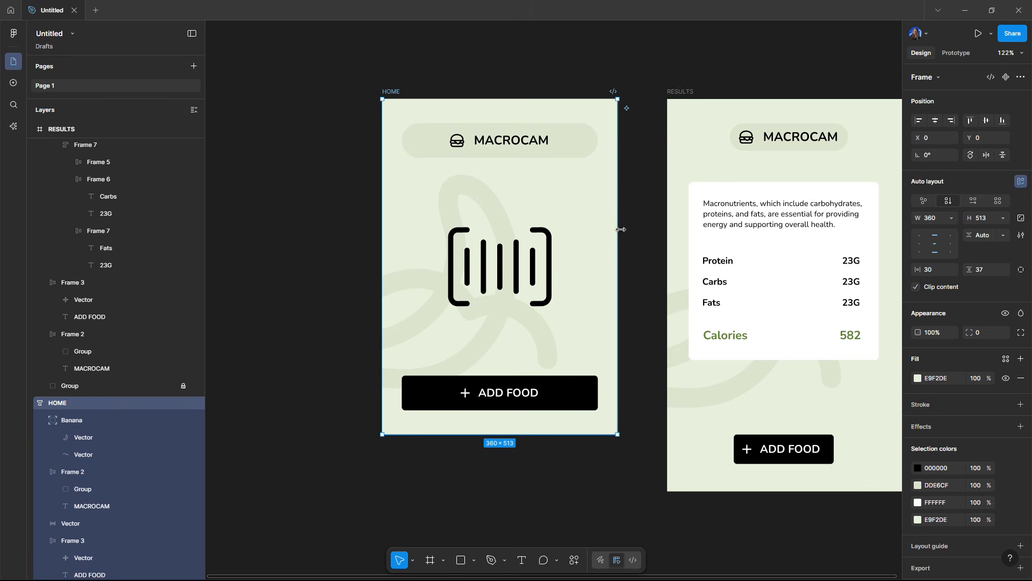
{"action": "left_click_drag", "start_coordinate": [619, 230], "coordinate": [548, 235]}
{"action": "key", "text": "ctrl+z"}
Step: Add auto layout to the RESULTS frame
{"action": "left_click", "coordinate": [485, 52]}
{"action": "left_click_drag", "start_coordinate": [560, 83], "coordinate": [383, 70]}
{"action": "left_click", "coordinate": [495, 78]}
{"action": "key", "text": "shift+a"}
Step: Rename the RESULTS background group to Banana
{"action": "double_click", "coordinate": [72, 334]}
{"action": "type", "text": "Banana"}
{"action": "left_click_drag", "start_coordinate": [551, 330], "coordinate": [519, 279]}
Step: Set the RESULTS auto layout to vertical with centered alignment
{"action": "left_click", "coordinate": [494, 78]}
{"action": "left_click", "coordinate": [948, 203]}
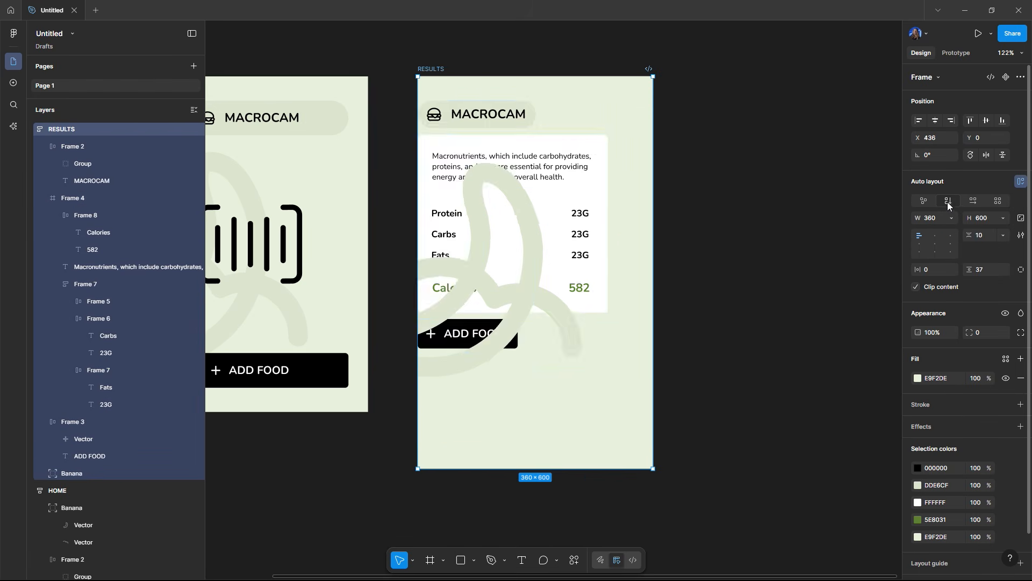
{"action": "left_click", "coordinate": [935, 244]}
Step: Give the RESULTS Banana group absolute positioning and send it backward
{"action": "left_click", "coordinate": [72, 473]}
{"action": "left_click", "coordinate": [1021, 101]}
{"action": "key", "text": "["}
Step: Set the RESULTS frame's horizontal padding to 30
{"action": "left_click", "coordinate": [945, 270]}
{"action": "type", "text": "30"}
{"action": "left_click_drag", "start_coordinate": [678, 170], "coordinate": [701, 170]}
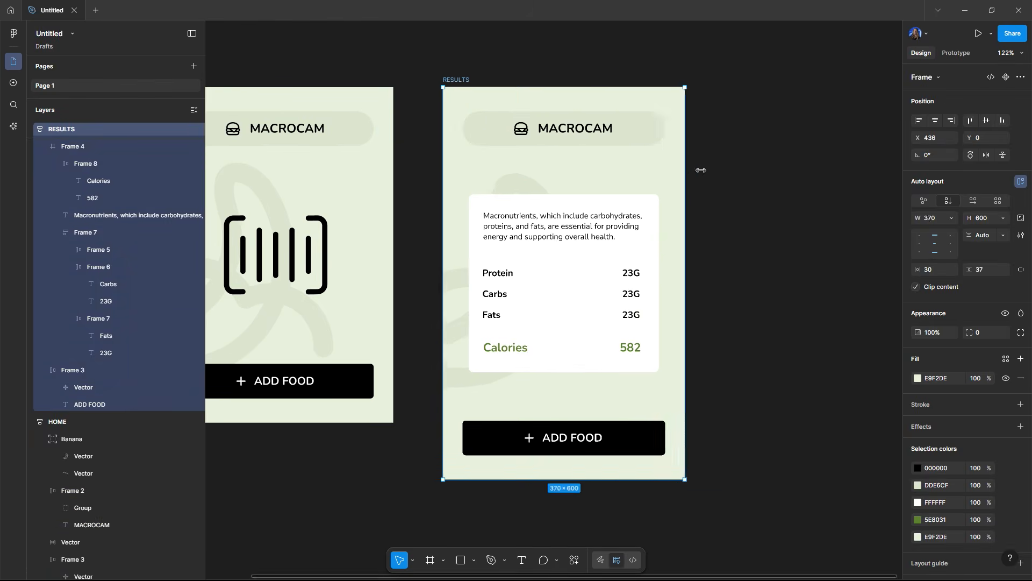
{"action": "key", "text": "ctrl+z"}
Step: Add auto layout to the nutrition card and set its width to Fill
{"action": "left_click", "coordinate": [564, 256]}
{"action": "key", "text": "shift+a"}
{"action": "double_click", "coordinate": [559, 294]}
{"action": "left_click", "coordinate": [951, 218]}
{"action": "left_click", "coordinate": [917, 244]}
{"action": "left_click", "coordinate": [753, 161]}
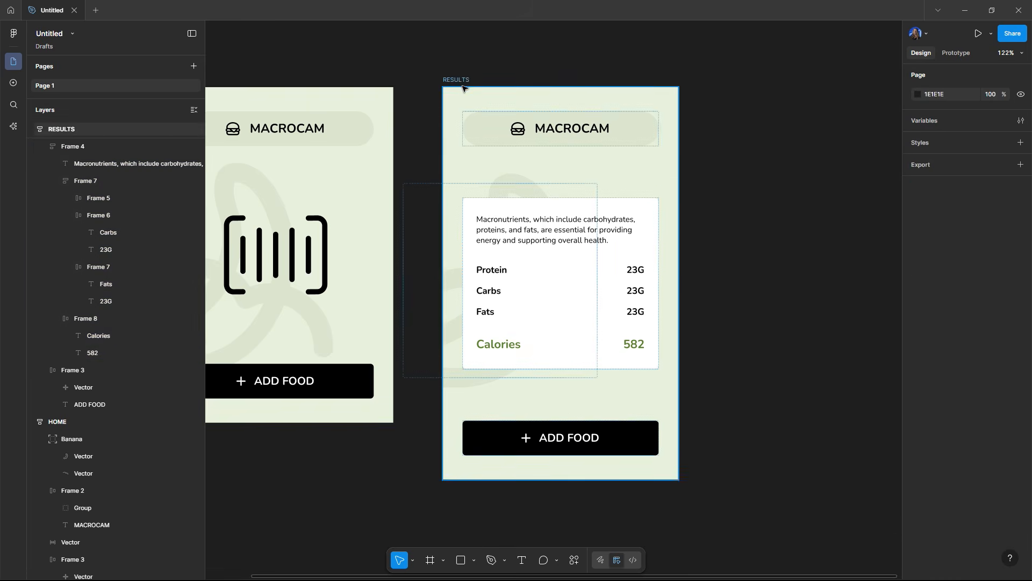
{"action": "left_click", "coordinate": [462, 88]}
{"action": "left_click_drag", "start_coordinate": [678, 168], "coordinate": [733, 203]}
{"action": "left_click", "coordinate": [761, 234]}
{"action": "scroll", "coordinate": [763, 237], "scroll_direction": "down", "scroll_amount": 5}
{"action": "scroll", "coordinate": [648, 131], "scroll_direction": "up", "scroll_amount": 2}
{"action": "left_click_drag", "start_coordinate": [688, 131], "coordinate": [647, 122]}
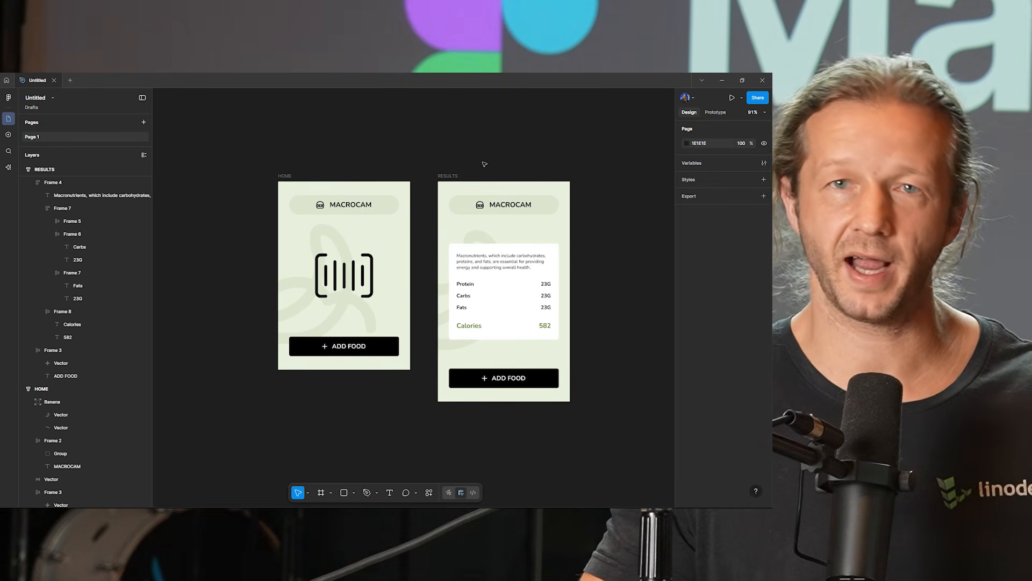
Step: Select both HOME and RESULTS frames, then start a new Figma Make file in a new tab
{"action": "left_click", "coordinate": [286, 176]}
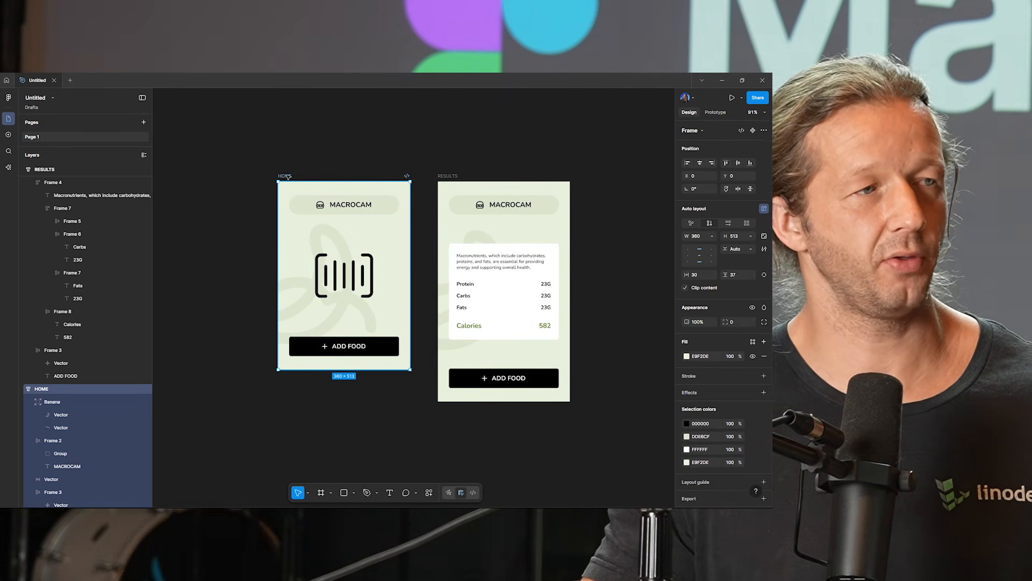
{"action": "left_click", "coordinate": [448, 176], "text": "shift"}
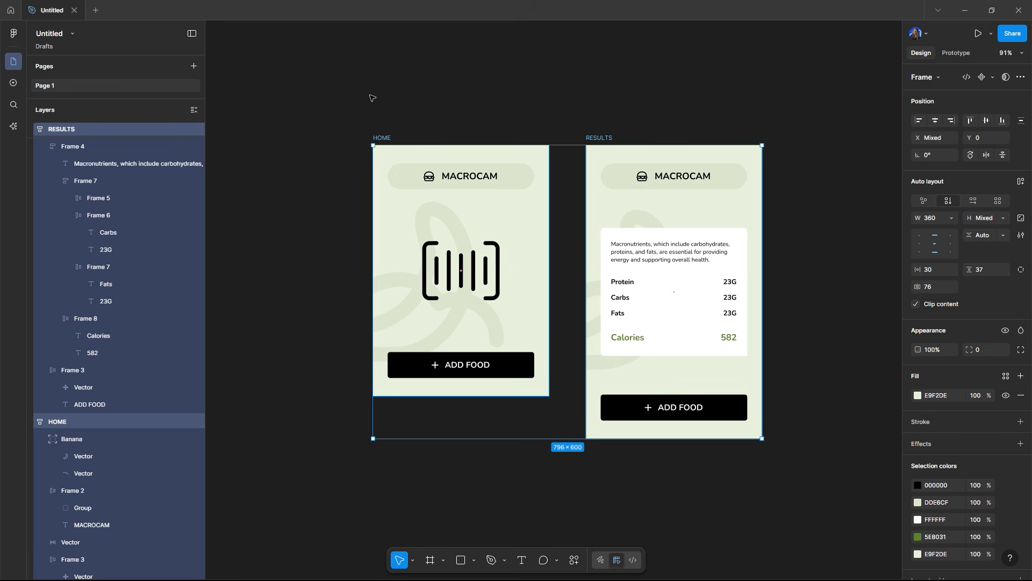
{"action": "left_click", "coordinate": [91, 11]}
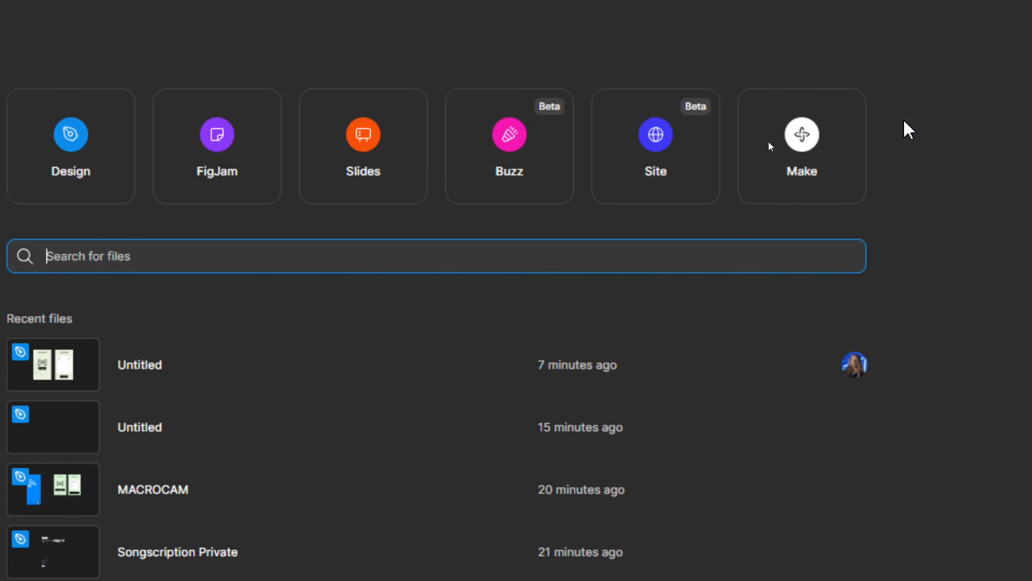
{"action": "left_click", "coordinate": [815, 141]}
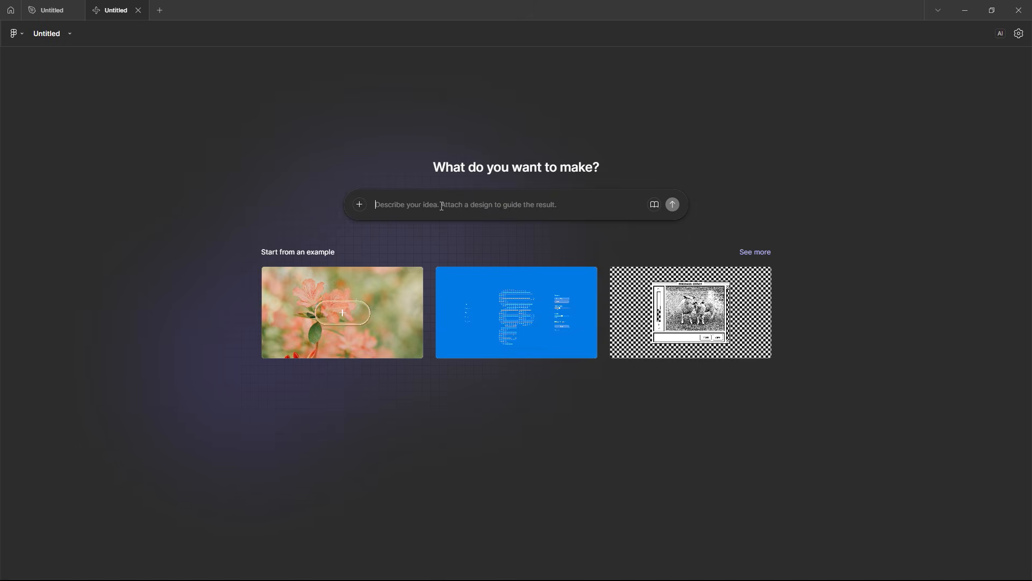
Step: Attach the copied HOME and RESULTS designs with the camera-analysis prompt and submit it to Figma Make
{"action": "left_click", "coordinate": [360, 204]}
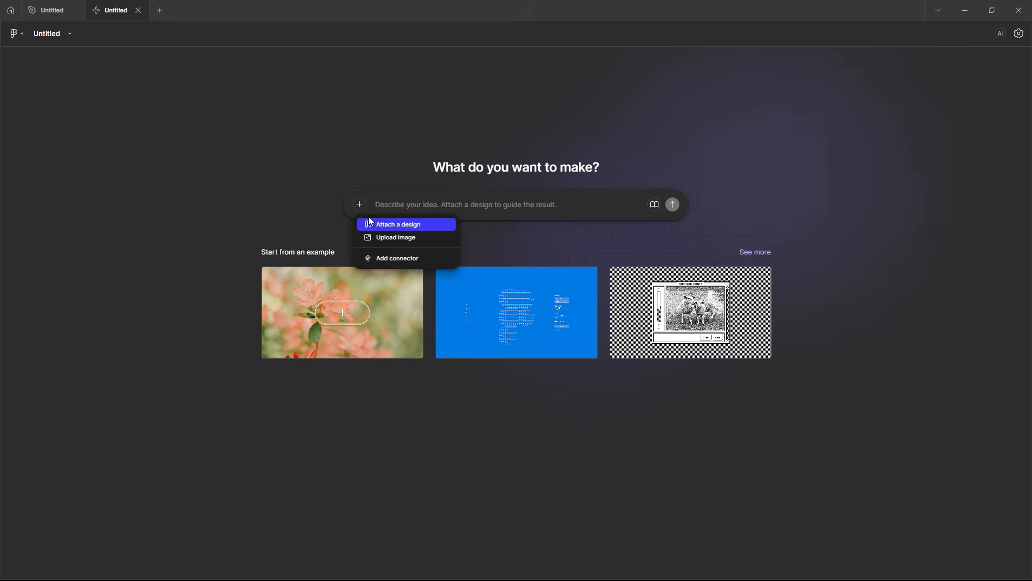
{"action": "left_click", "coordinate": [376, 225]}
{"action": "key", "text": "ctrl+v"}
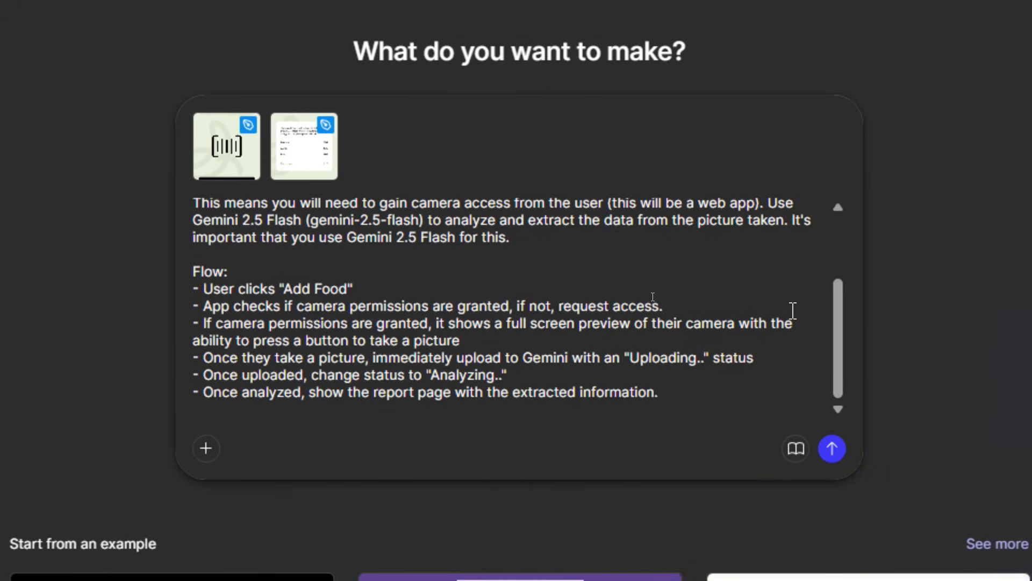
{"action": "scroll", "coordinate": [639, 270], "scroll_direction": "up", "scroll_amount": 3}
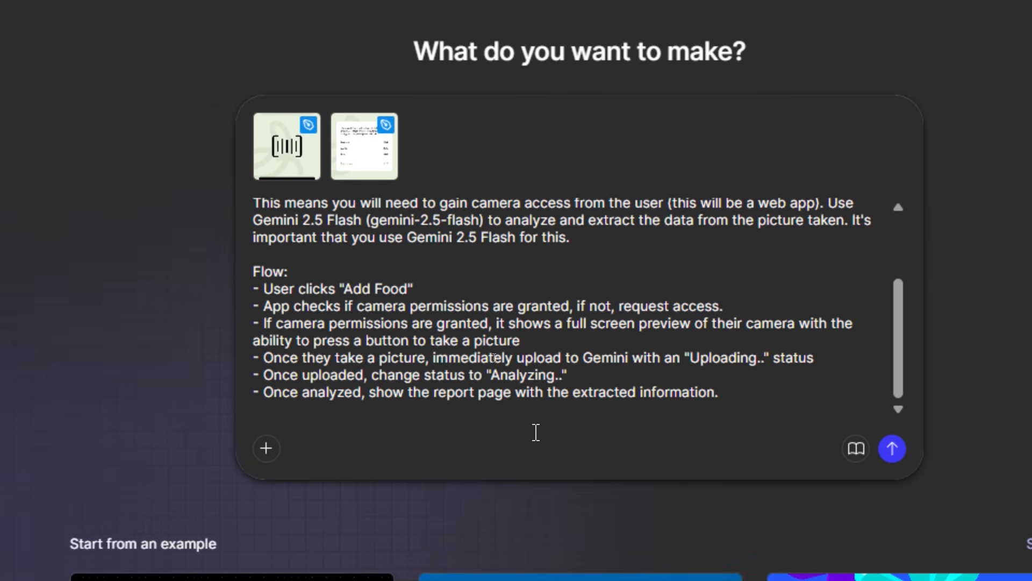
{"action": "left_click", "coordinate": [882, 449]}
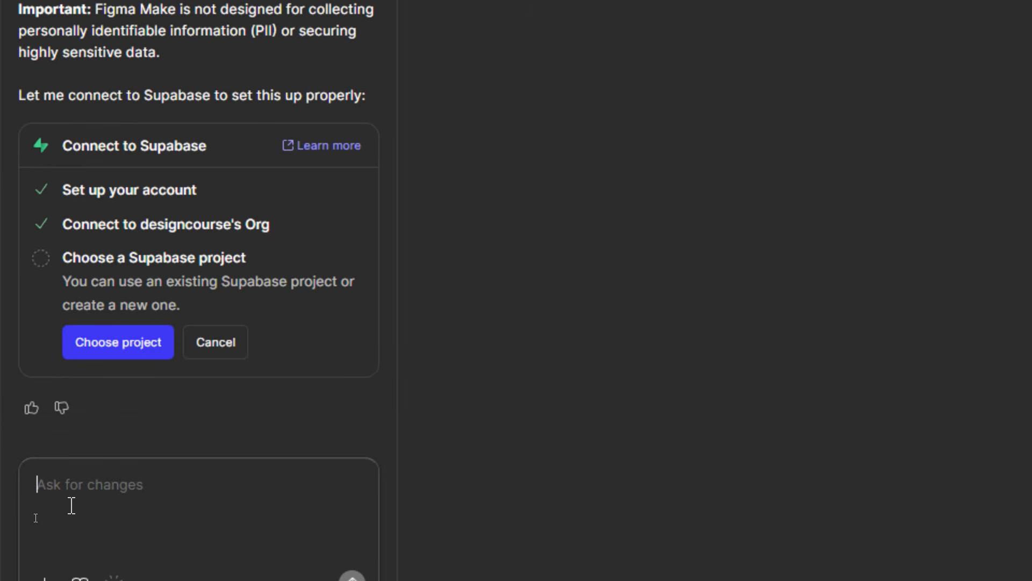
Step: Reply that this is just a prototype, we don't need any type of database like from supabase
{"action": "type", "text": "W"}
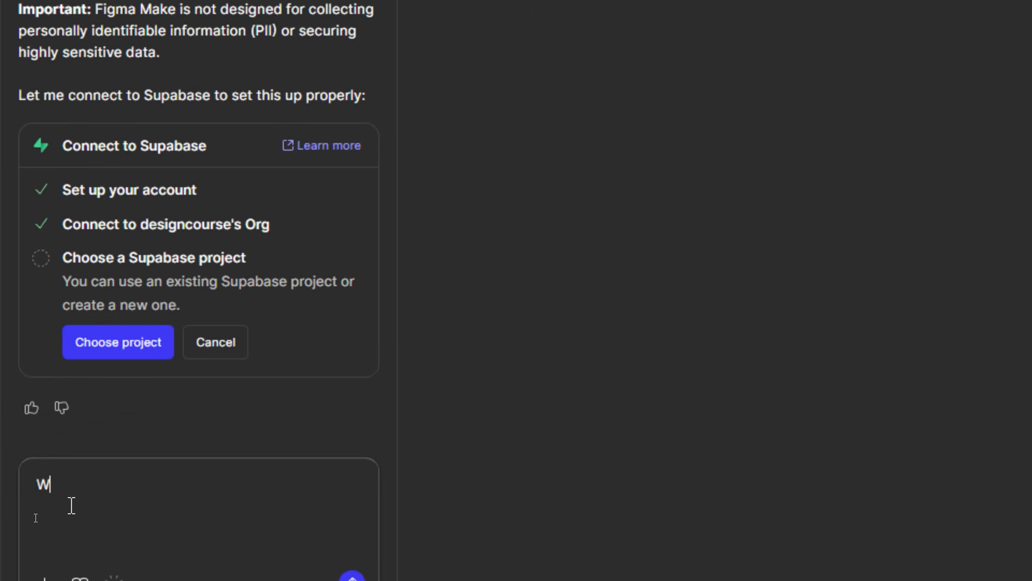
{"action": "key", "text": "BackSpace"}
{"action": "type", "text": "Thi sis"}
{"action": "key", "text": "BackSpace"}
{"action": "key", "text": "BackSpace"}
{"action": "key", "text": "BackSpace"}
{"action": "key", "text": "BackSpace"}
{"action": "type", "text": "s is just a prototype"}
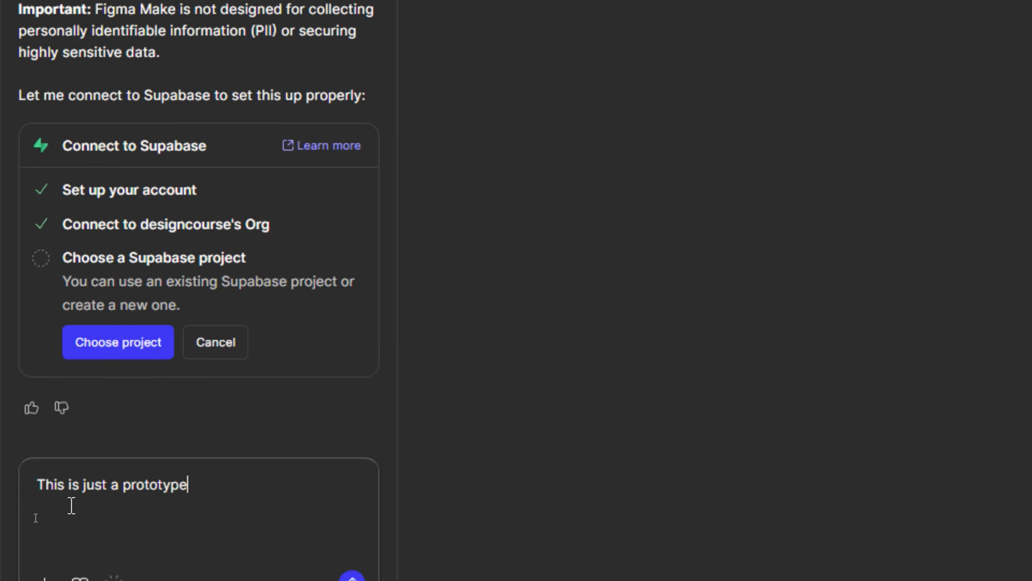
{"action": "type", "text": ", we don't need anytyp"}
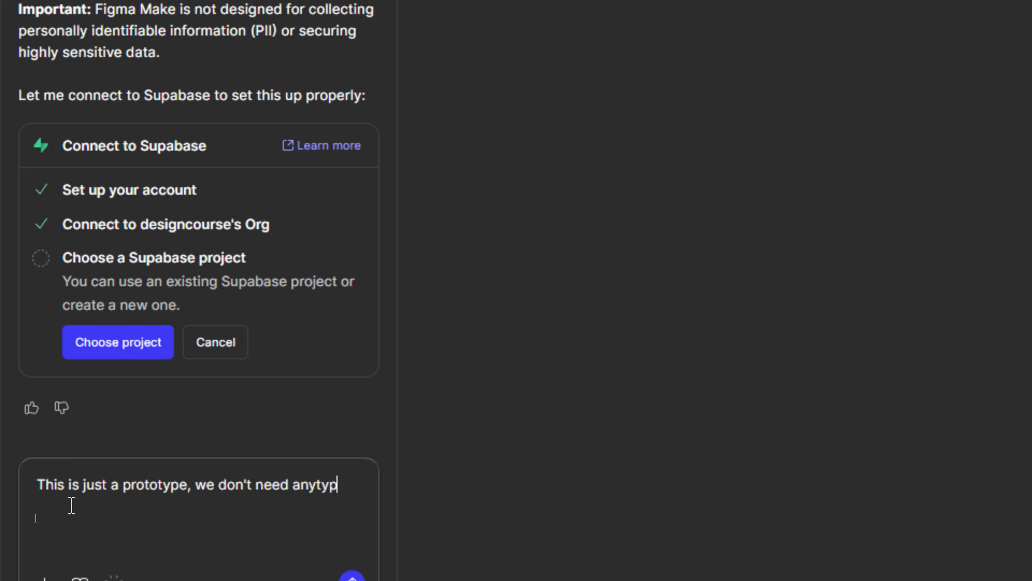
{"action": "key", "text": "BackSpace"}
{"action": "key", "text": "BackSpace"}
{"action": "key", "text": "BackSpace"}
{"action": "type", "text": "type of database"}
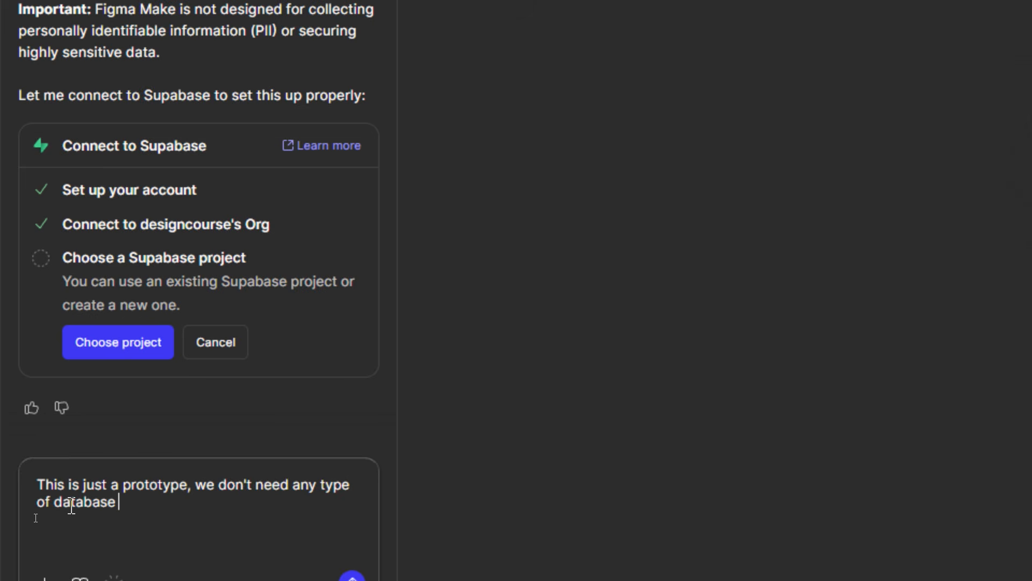
{"action": "type", "text": " like from supabase."}
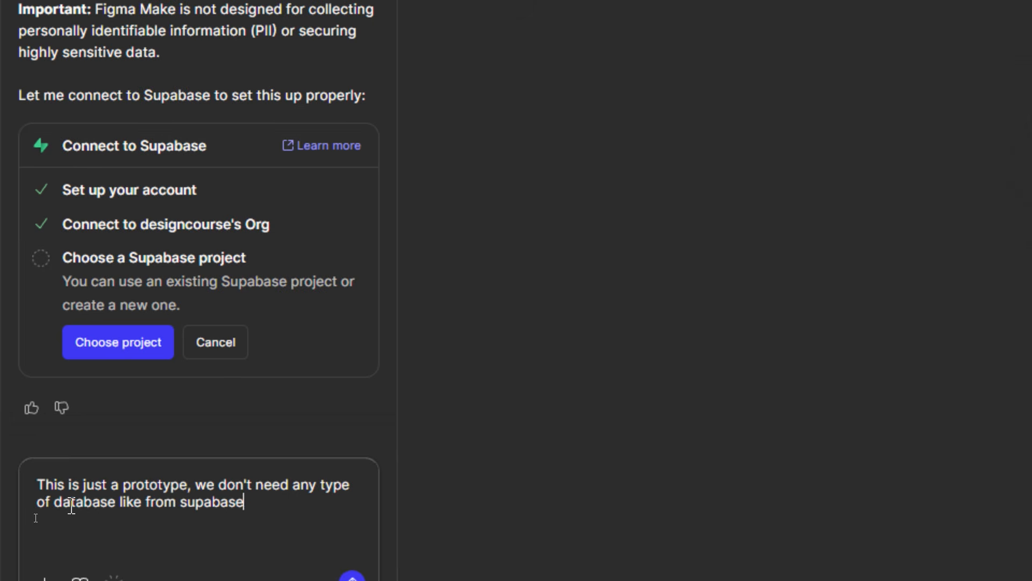
{"action": "key", "text": "Return"}
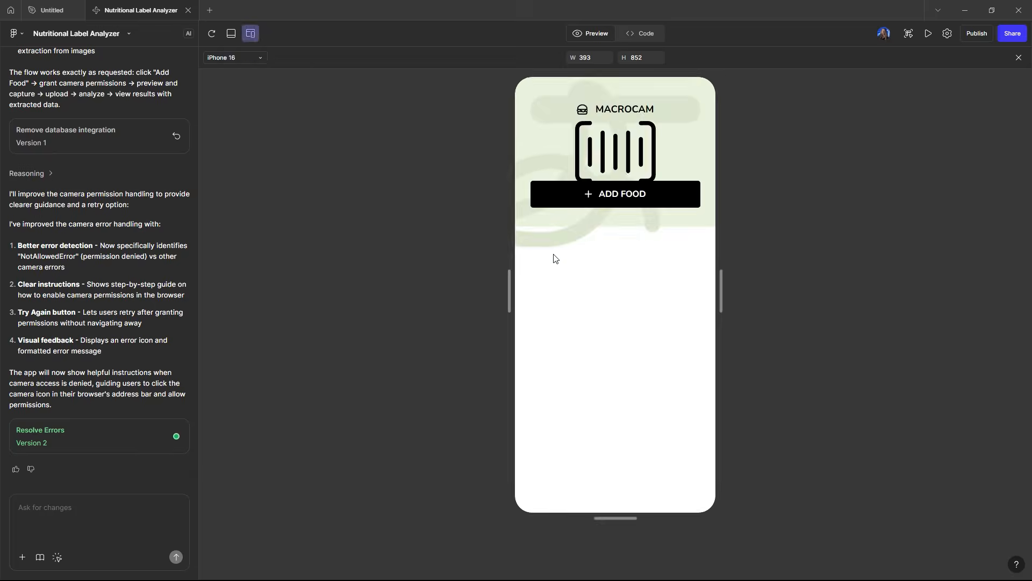
Step: Switch the preview between full-width and phone views and review the assistant's setup instructions
{"action": "left_click", "coordinate": [232, 34]}
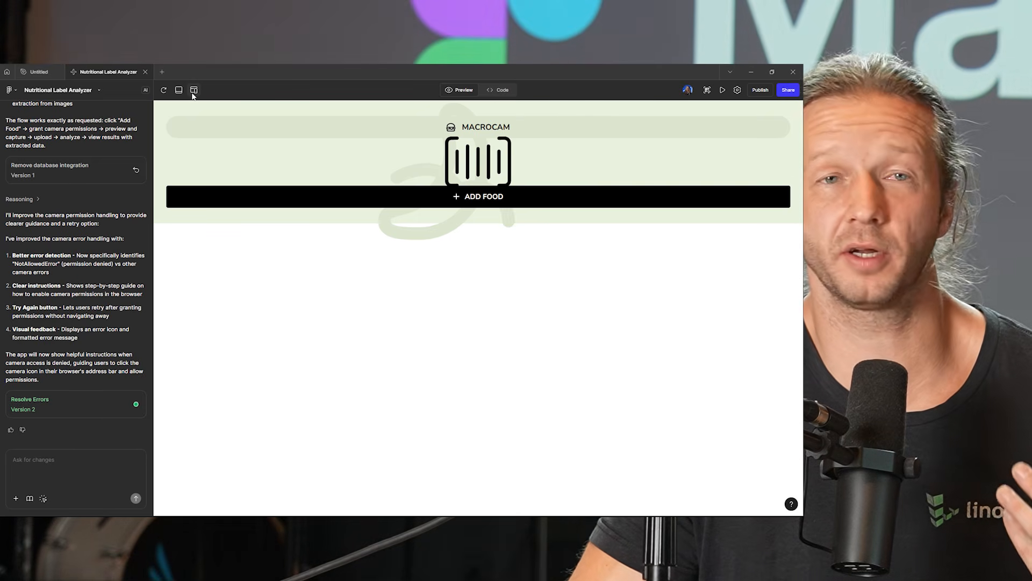
{"action": "left_click", "coordinate": [193, 93]}
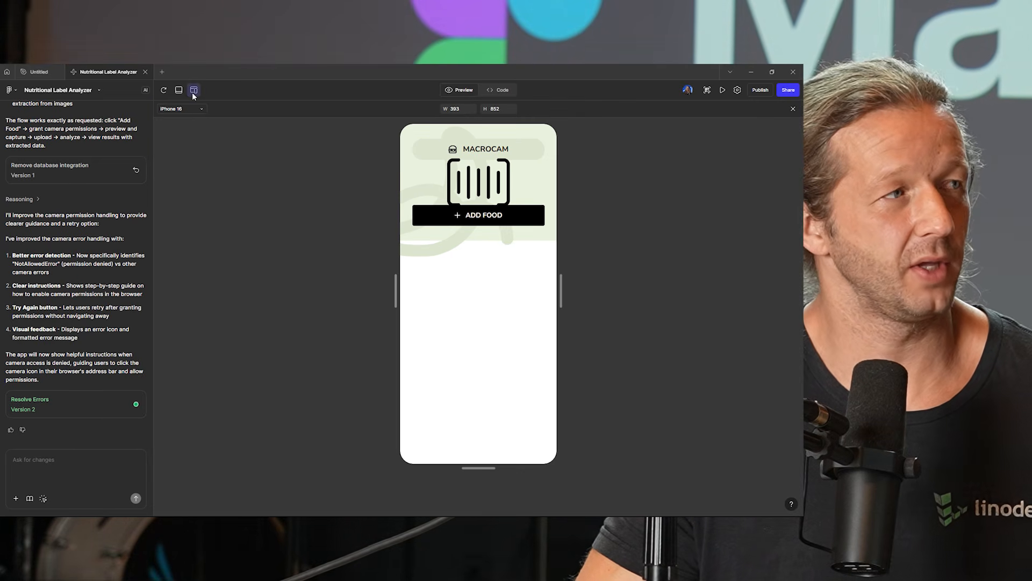
{"action": "left_click", "coordinate": [201, 109]}
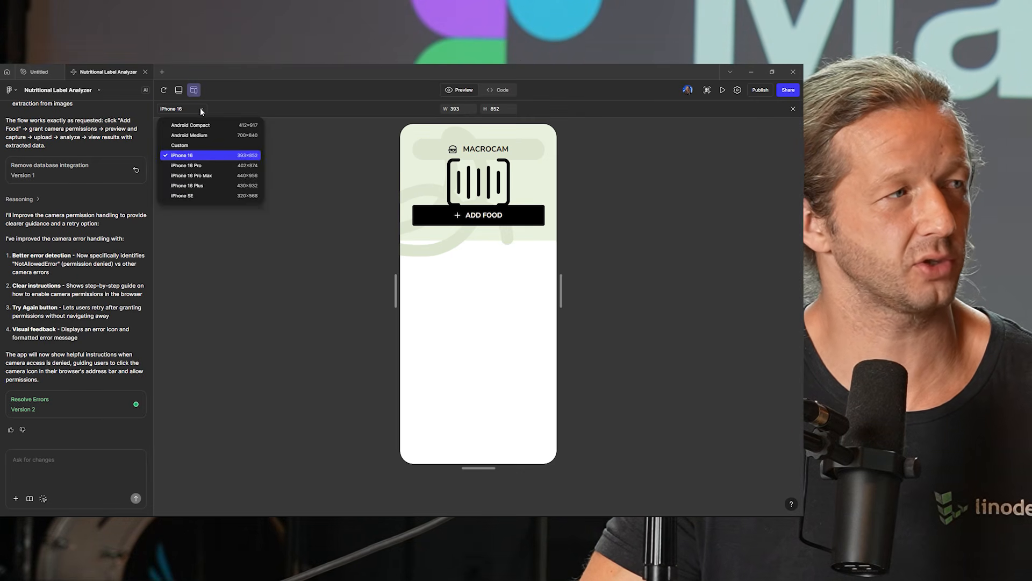
{"action": "left_click", "coordinate": [202, 111]}
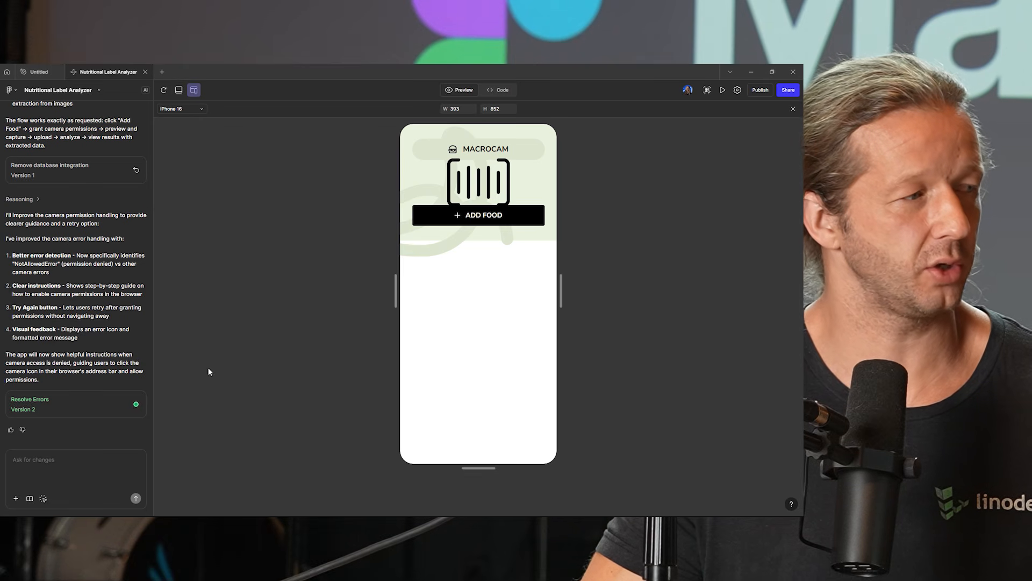
{"action": "scroll", "coordinate": [63, 335], "scroll_direction": "up", "scroll_amount": 5}
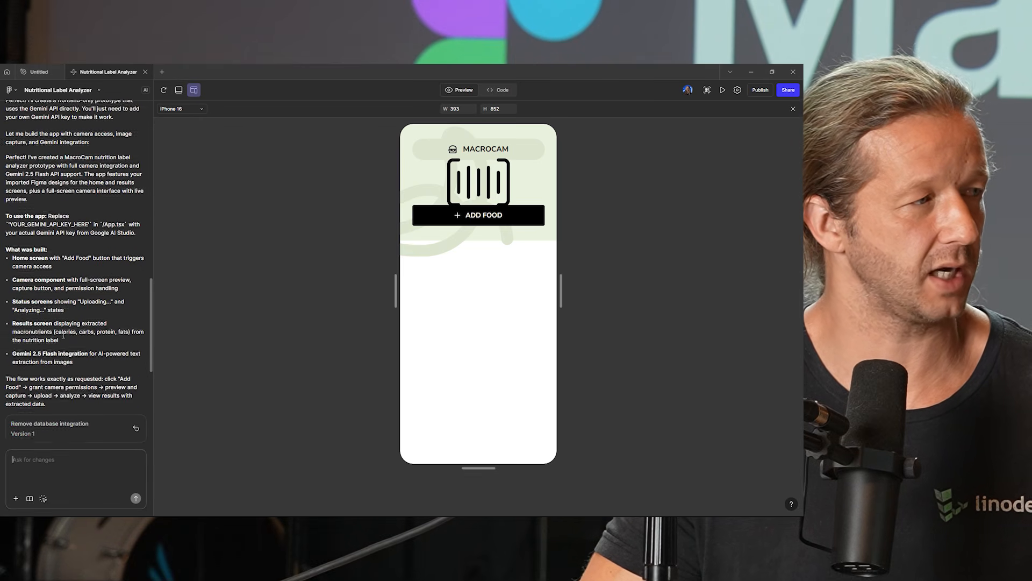
{"action": "scroll", "coordinate": [63, 336], "scroll_direction": "up", "scroll_amount": 3}
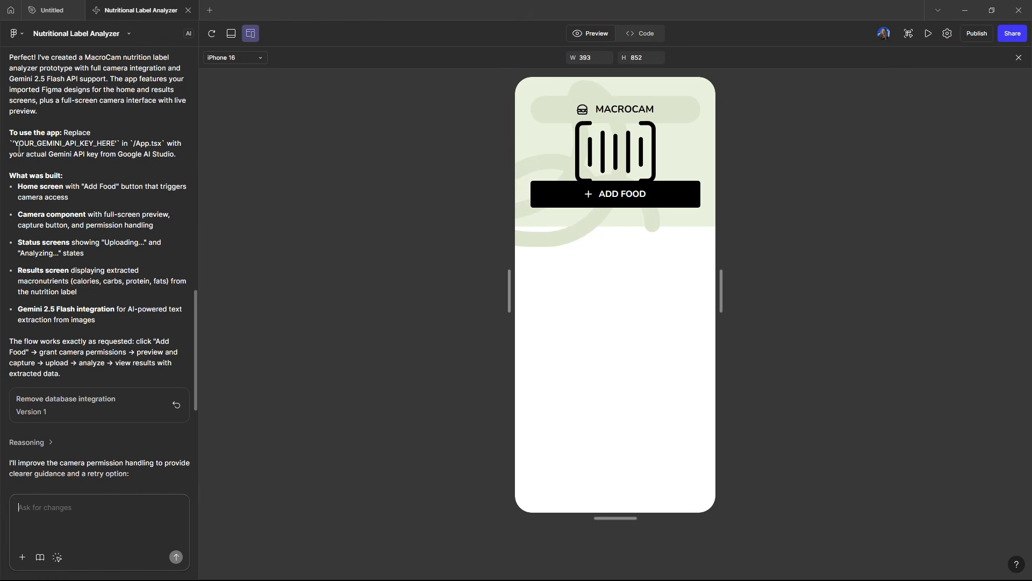
{"action": "left_click_drag", "start_coordinate": [13, 143], "coordinate": [120, 144]}
{"action": "left_click", "coordinate": [122, 157]}
{"action": "scroll", "coordinate": [118, 269], "scroll_direction": "down", "scroll_amount": 5}
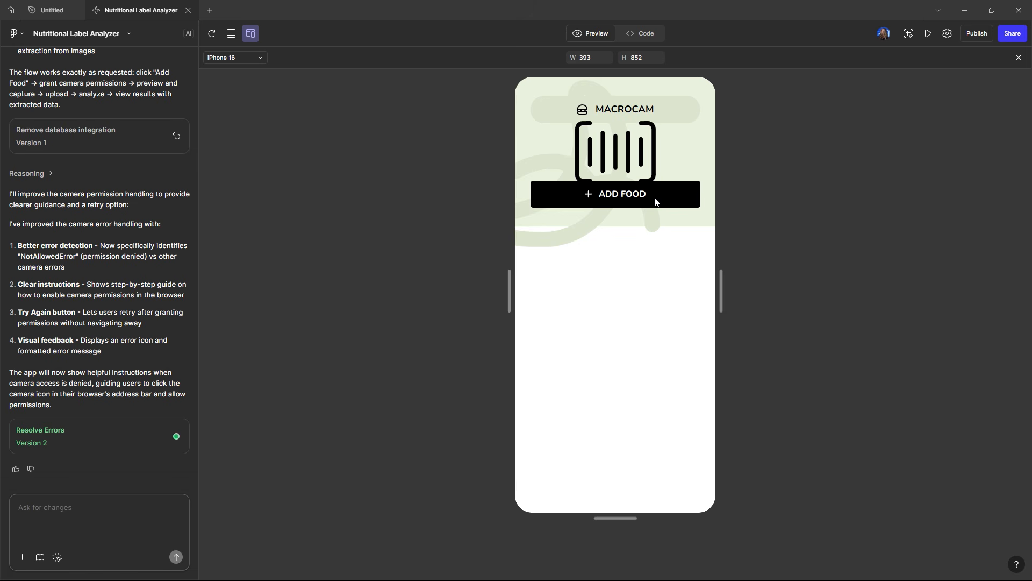
Step: Capture a screenshot of the phone preview and paste it into the chat message box
{"action": "key", "text": "super+shift+s"}
{"action": "left_click_drag", "start_coordinate": [502, 67], "coordinate": [734, 546]}
{"action": "left_click", "coordinate": [54, 522]}
{"action": "key", "text": "ctrl+v"}
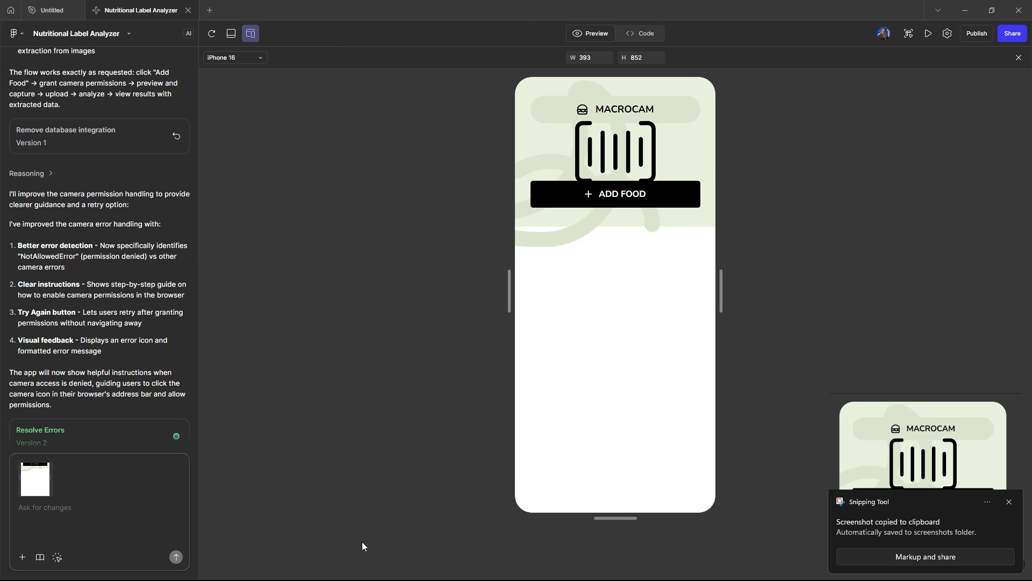
Step: Switch to Google AI Studio and copy the API key of the MACROCAM key
{"action": "mouse_move", "coordinate": [437, 571]}
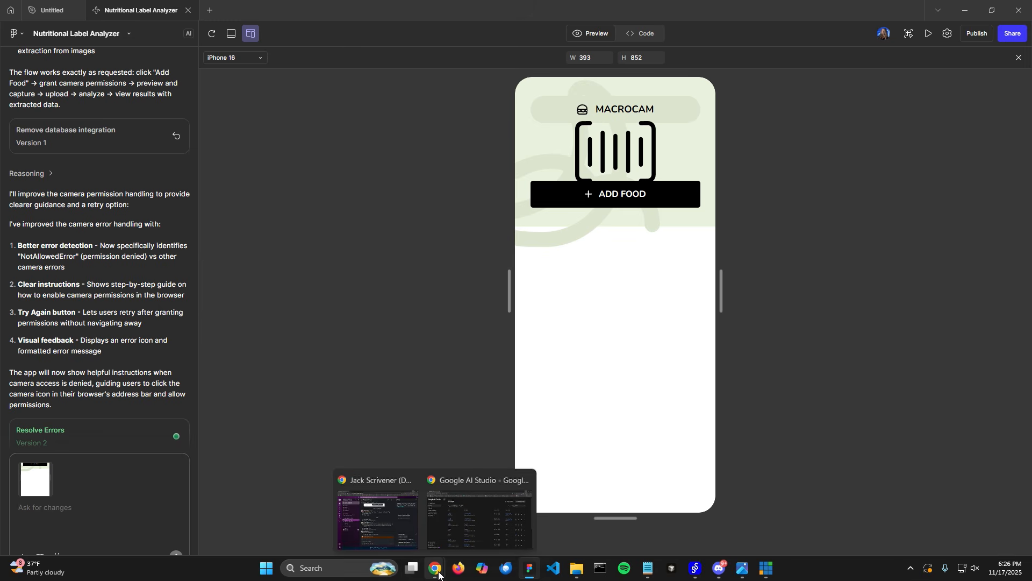
{"action": "left_click", "coordinate": [481, 510]}
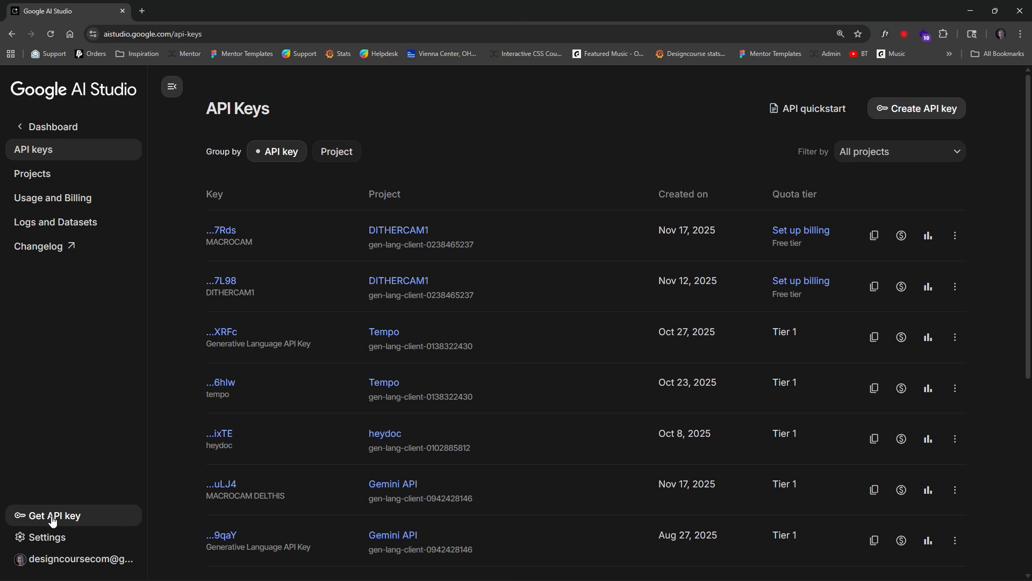
{"action": "left_click", "coordinate": [928, 107]}
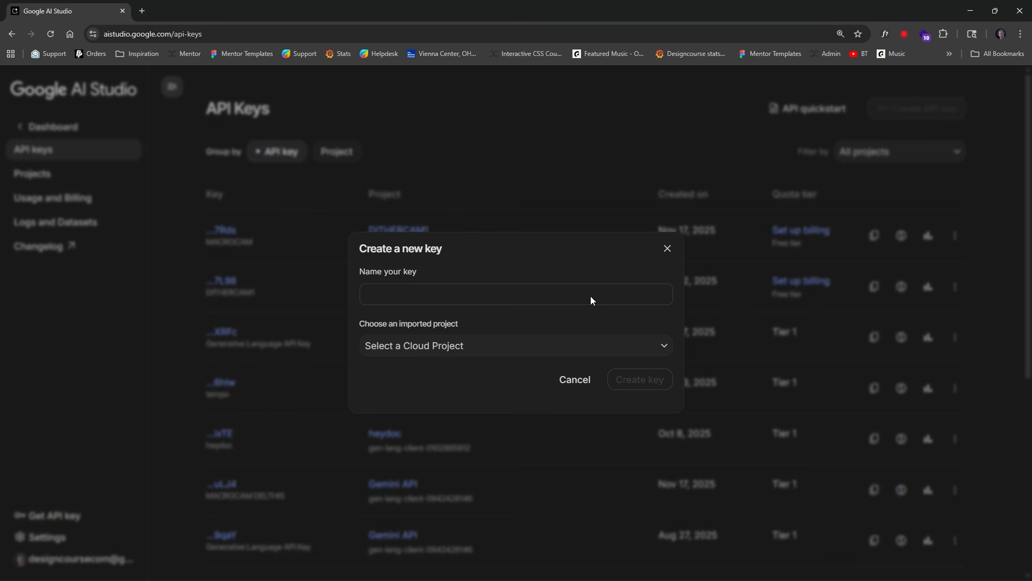
{"action": "left_click", "coordinate": [667, 248]}
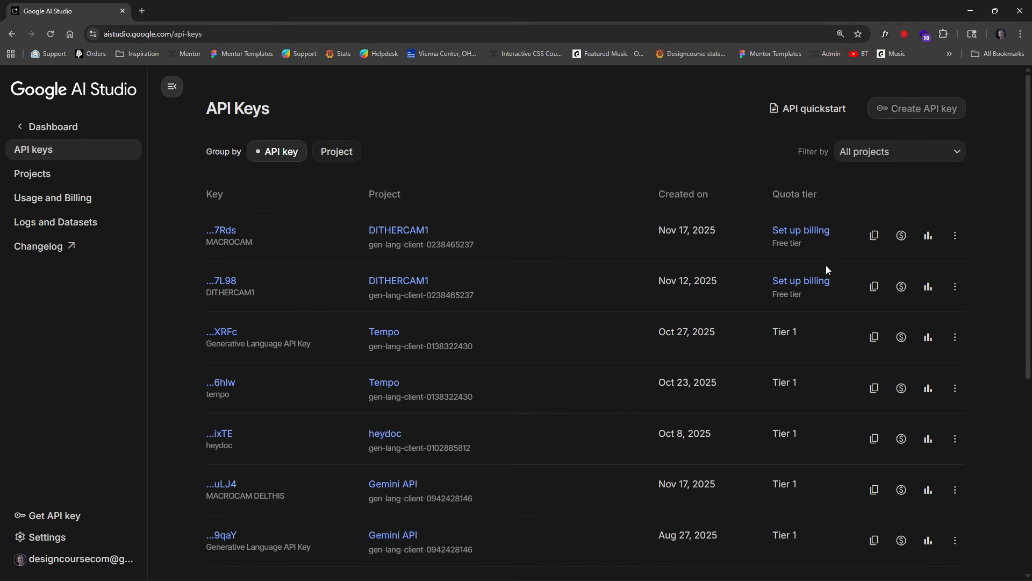
{"action": "left_click", "coordinate": [876, 237]}
{"action": "left_click", "coordinate": [970, 11]}
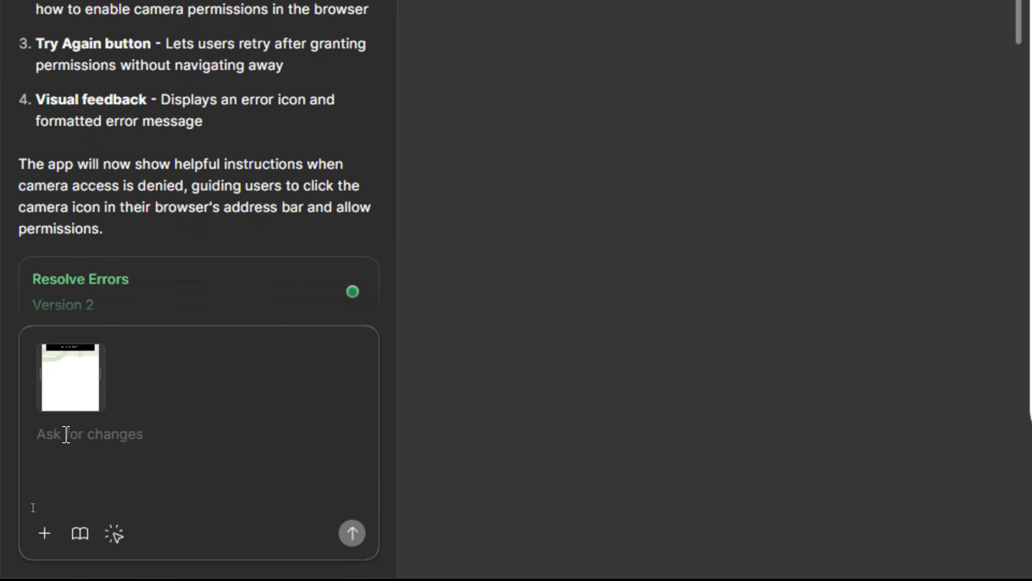
Step: Write a message saying the UI is squashed up top, asking for a 100% height main container and Gemini API key integration
{"action": "type", "text": "The UI is inco"}
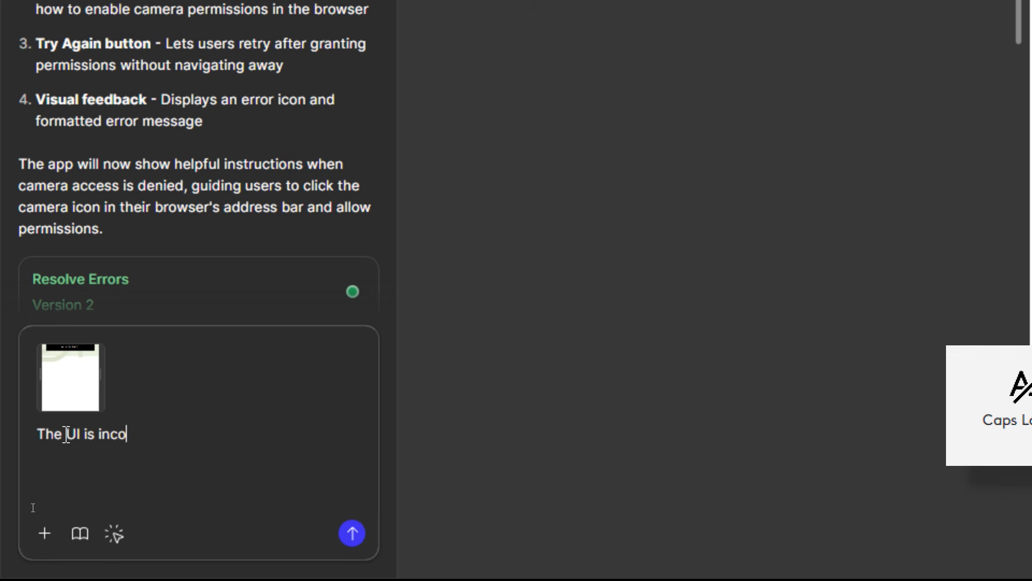
{"action": "type", "text": "rrect, because everythin"}
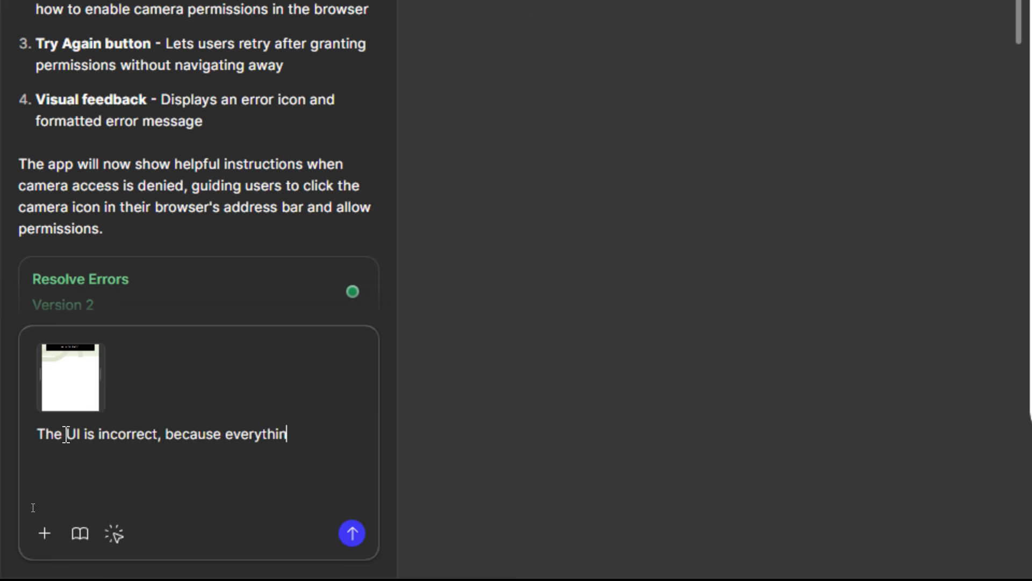
{"action": "type", "text": "g is squashed up "}
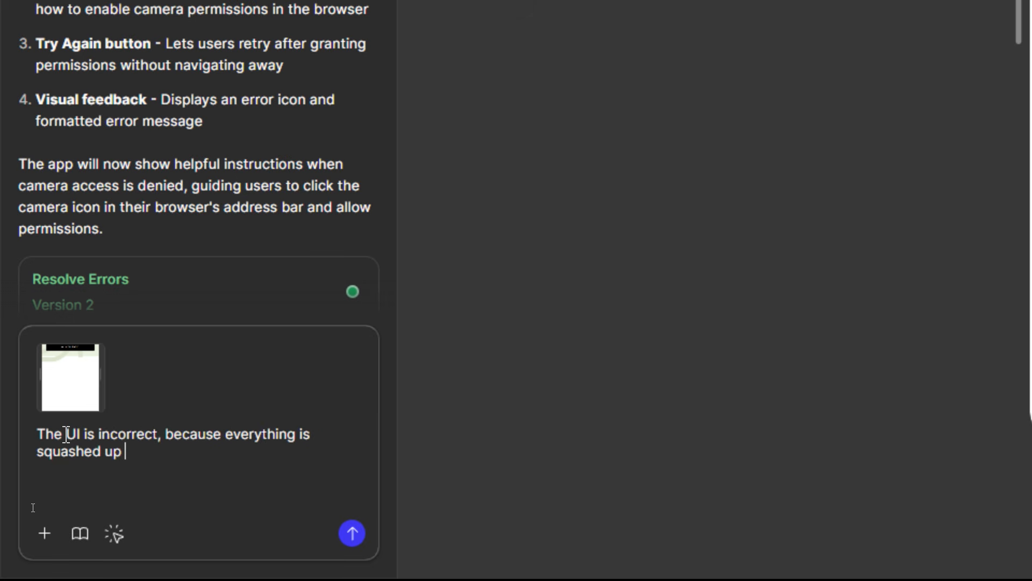
{"action": "type", "text": "top. Make su"}
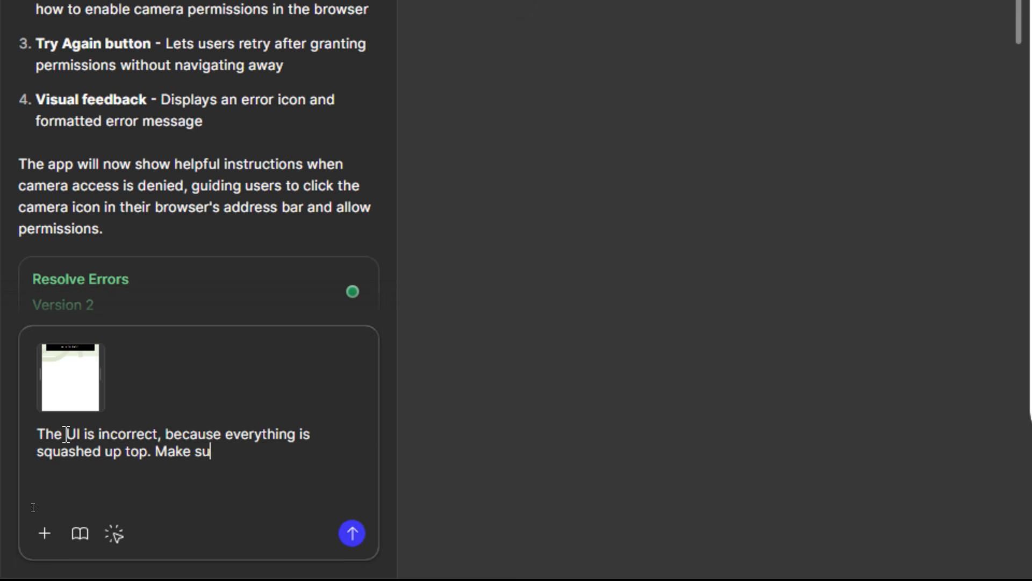
{"action": "type", "text": "re the main content containe"}
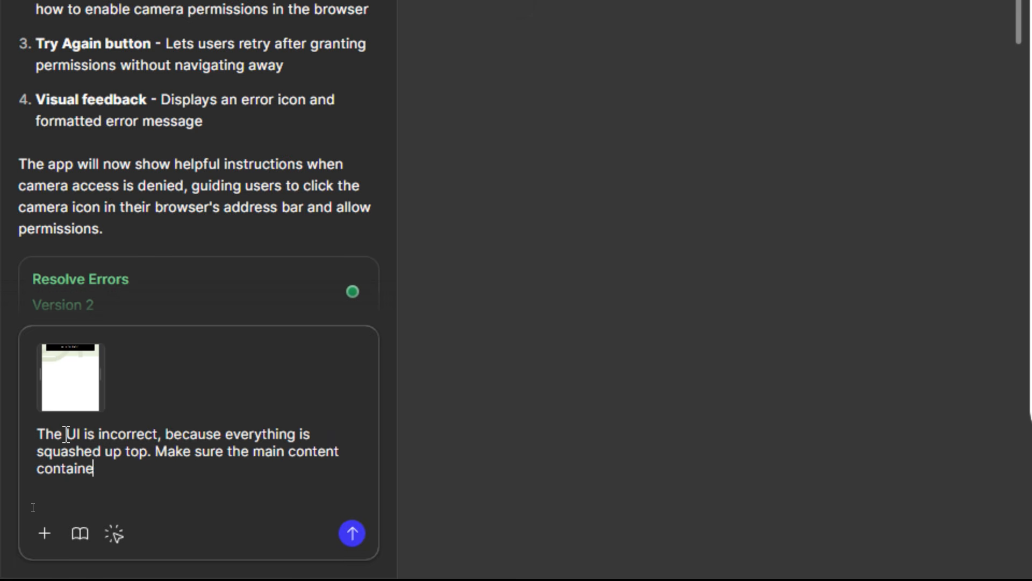
{"action": "type", "text": "r/layout is 10"}
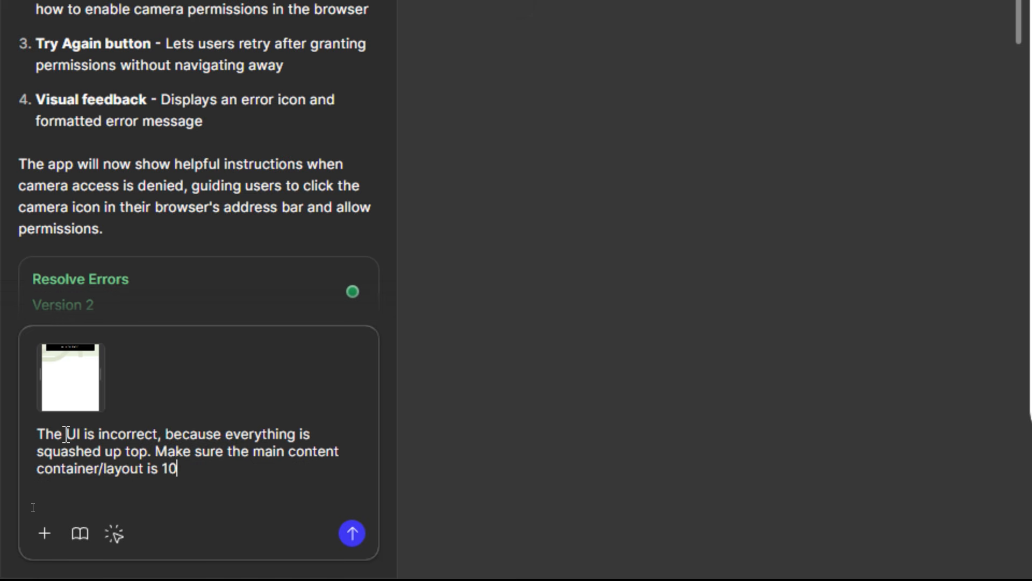
{"action": "type", "text": "0% height."}
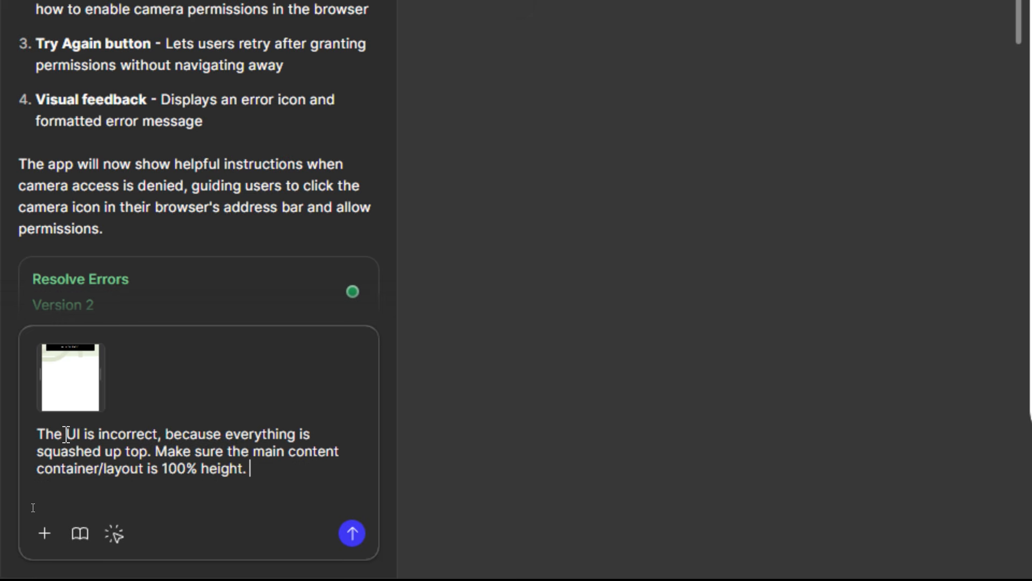
{"action": "key", "text": "shift+Return"}
{"action": "key", "text": "shift+Return"}
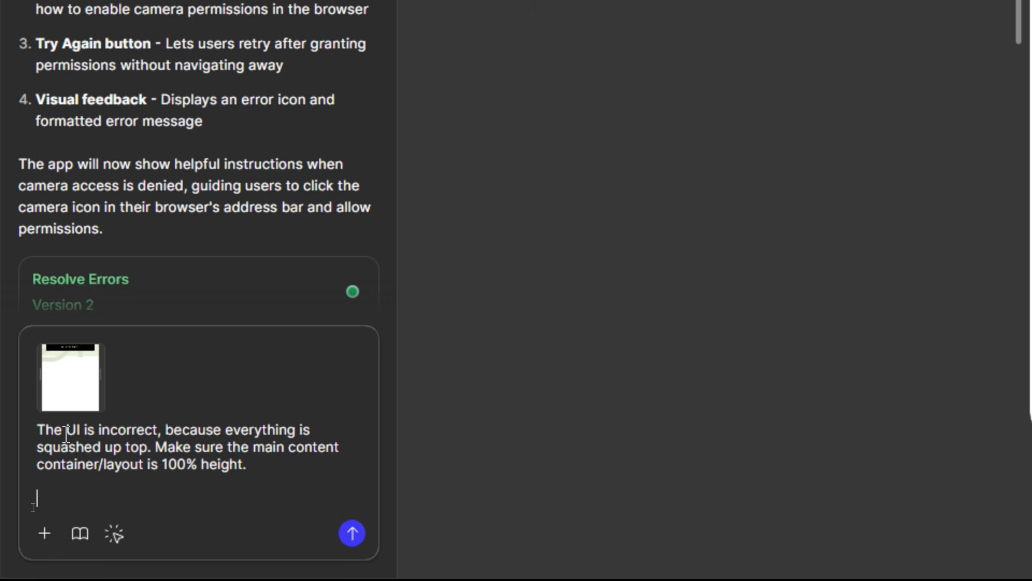
{"action": "type", "text": "Here is my m"}
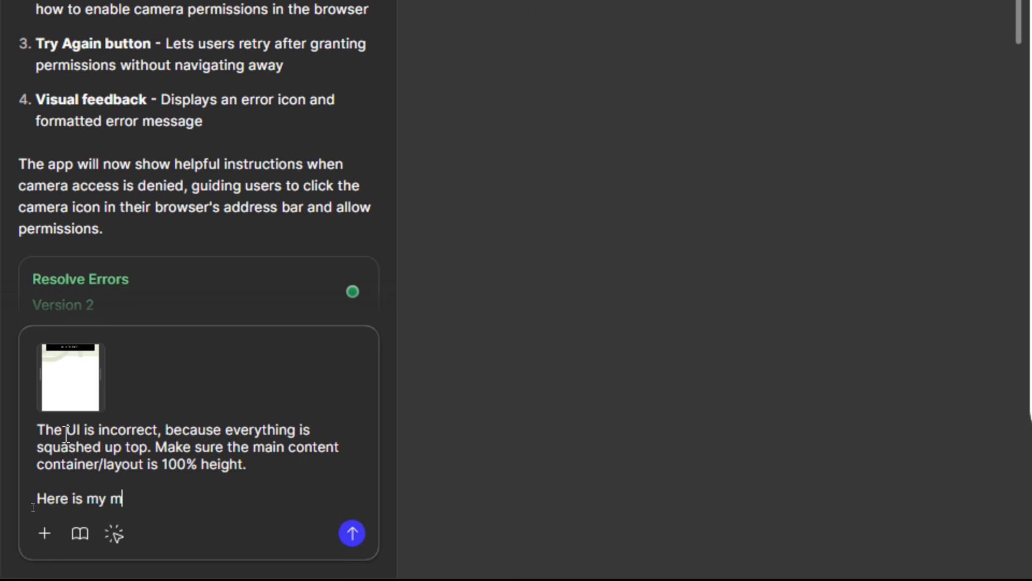
{"action": "type", "text": "y gemini API key, "}
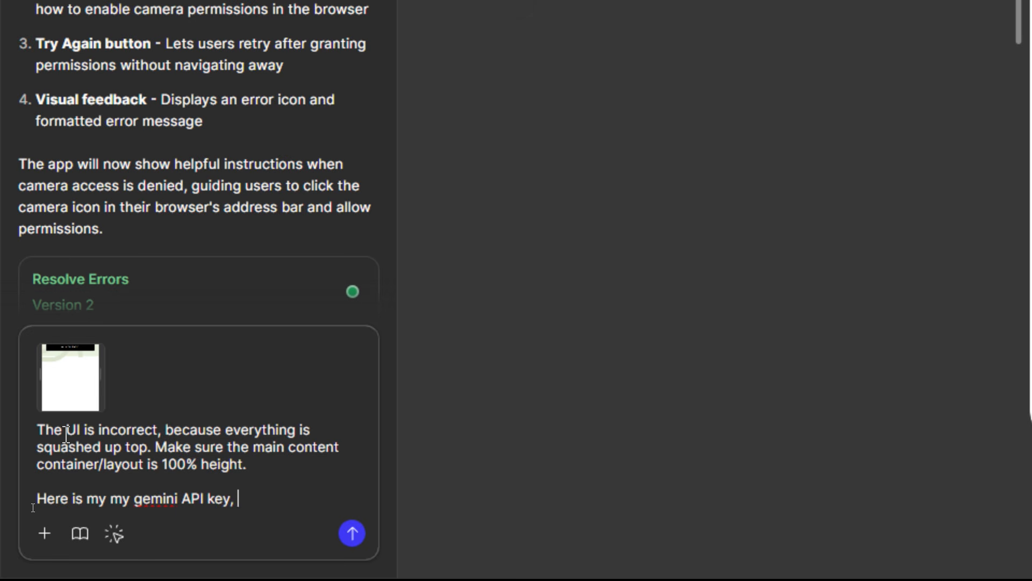
{"action": "type", "text": "please integrate this for"}
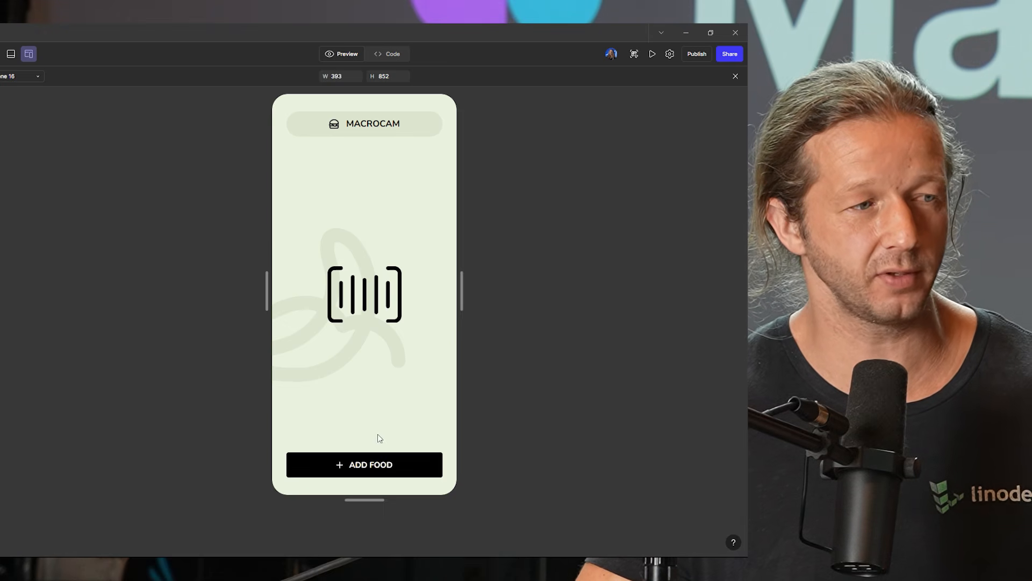
Step: Test the Add Food button in the regenerated phone preview
{"action": "left_click", "coordinate": [380, 465]}
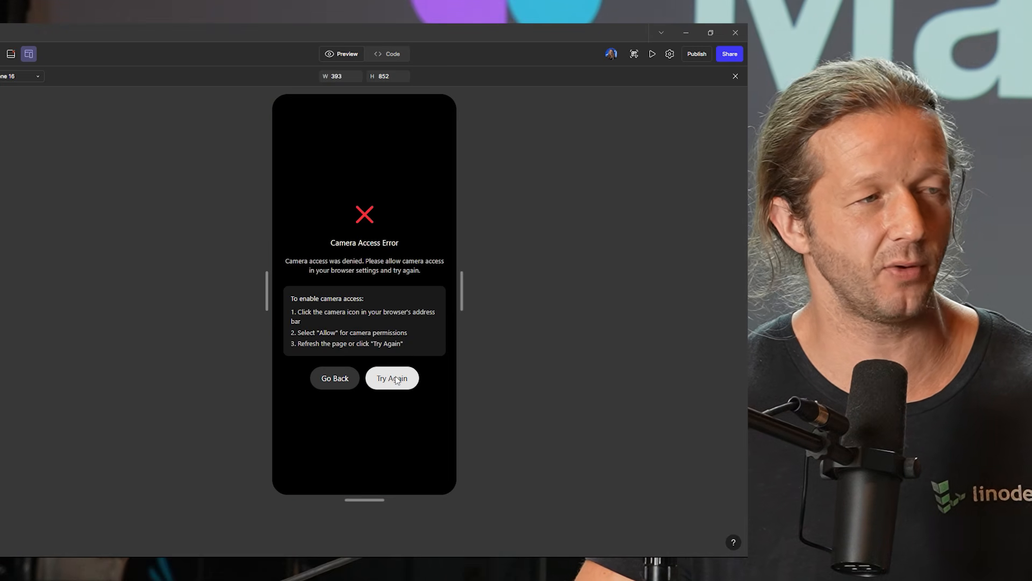
Step: Go back from the camera access error screen to the app's main screen in the preview
{"action": "left_click", "coordinate": [336, 385]}
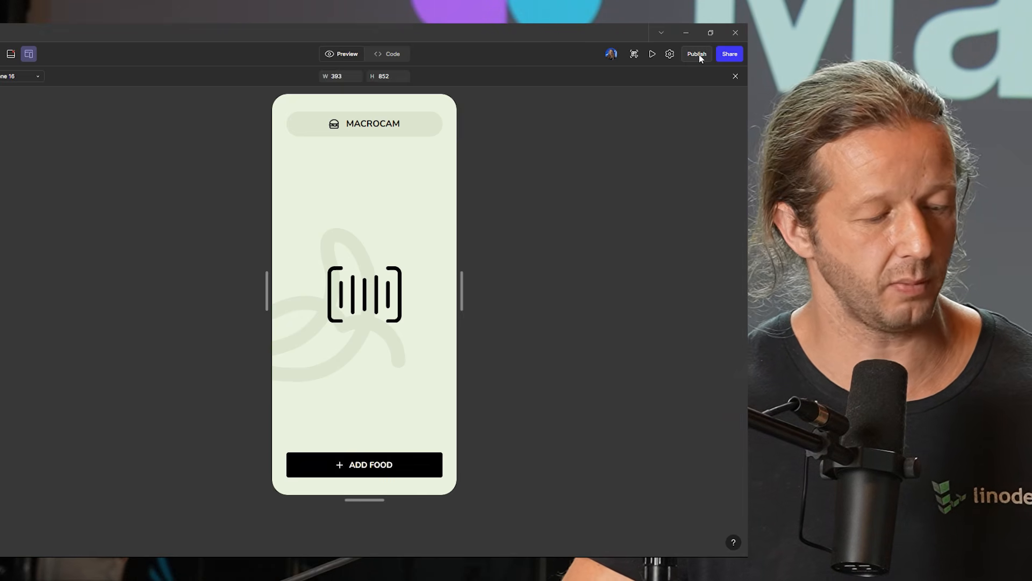
Step: Publish the prototype as a site titled MACROCAM-ACTUAL and copy its published URL
{"action": "left_click", "coordinate": [698, 54]}
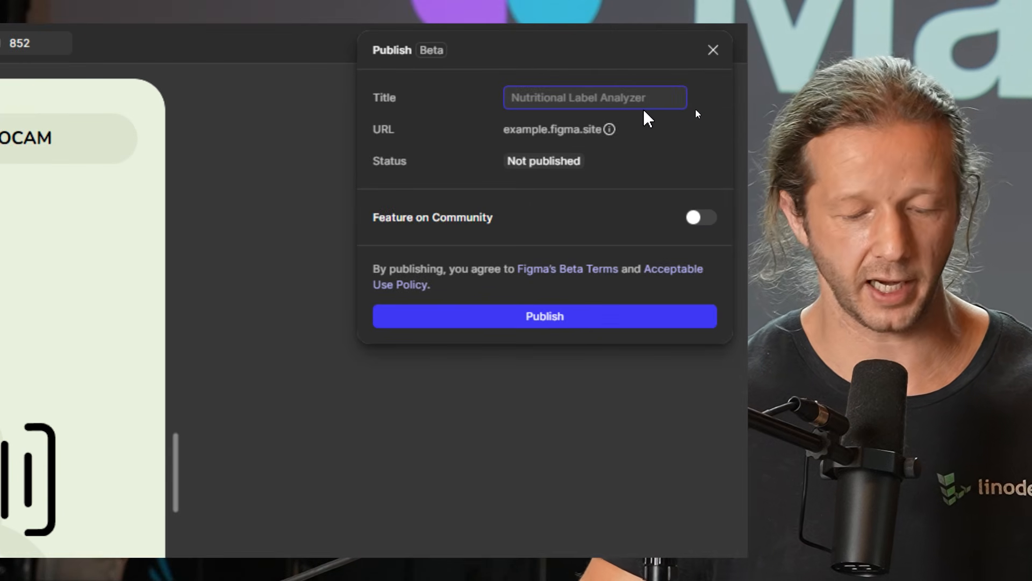
{"action": "type", "text": "MACROCA"}
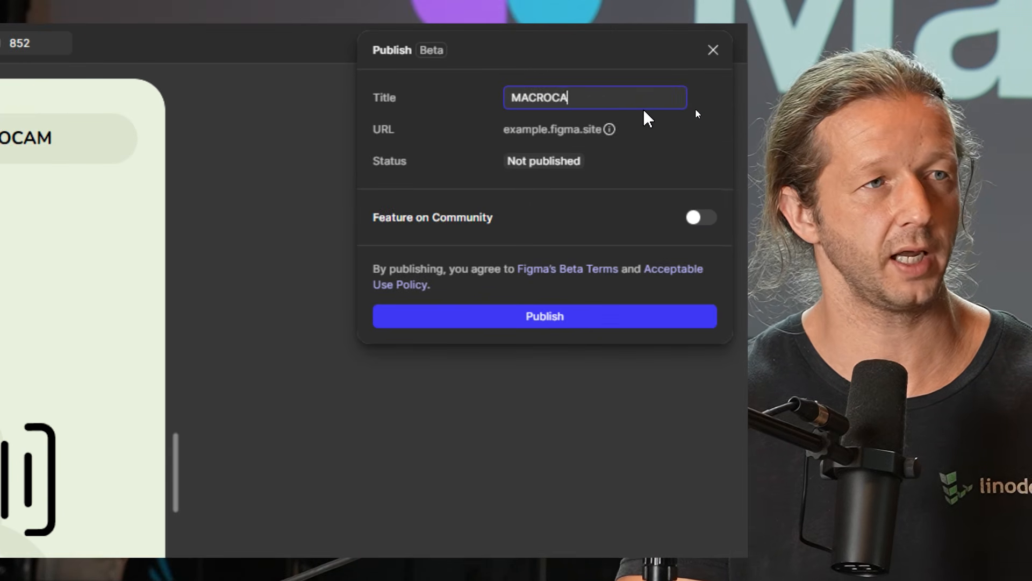
{"action": "type", "text": "M-ACTUAL"}
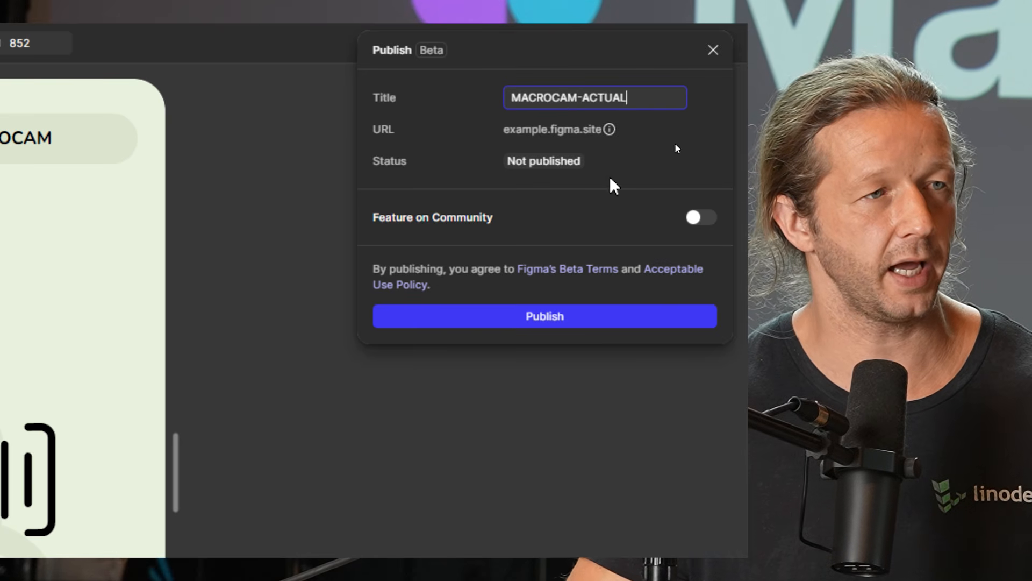
{"action": "left_click", "coordinate": [588, 199]}
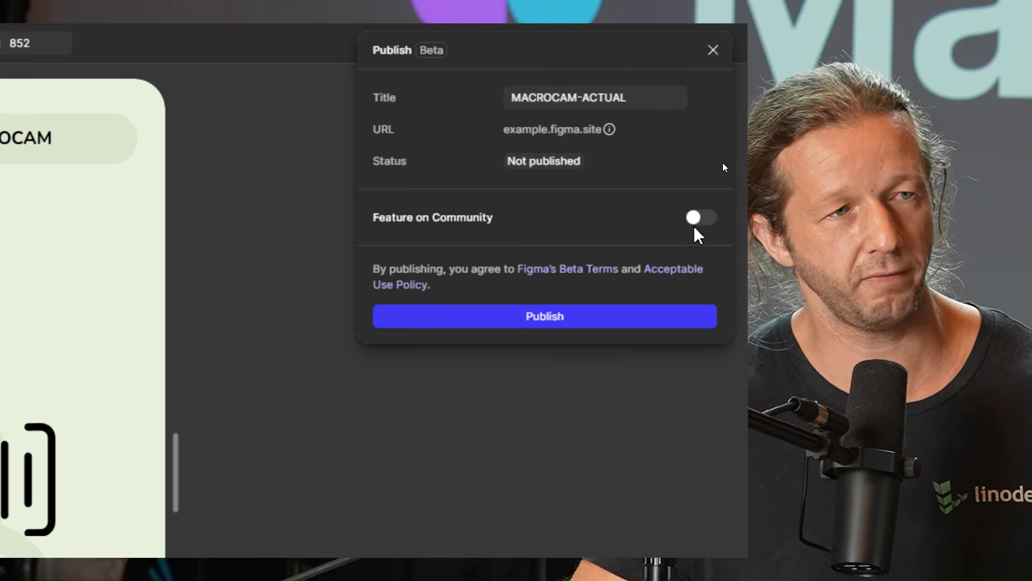
{"action": "left_click", "coordinate": [560, 322]}
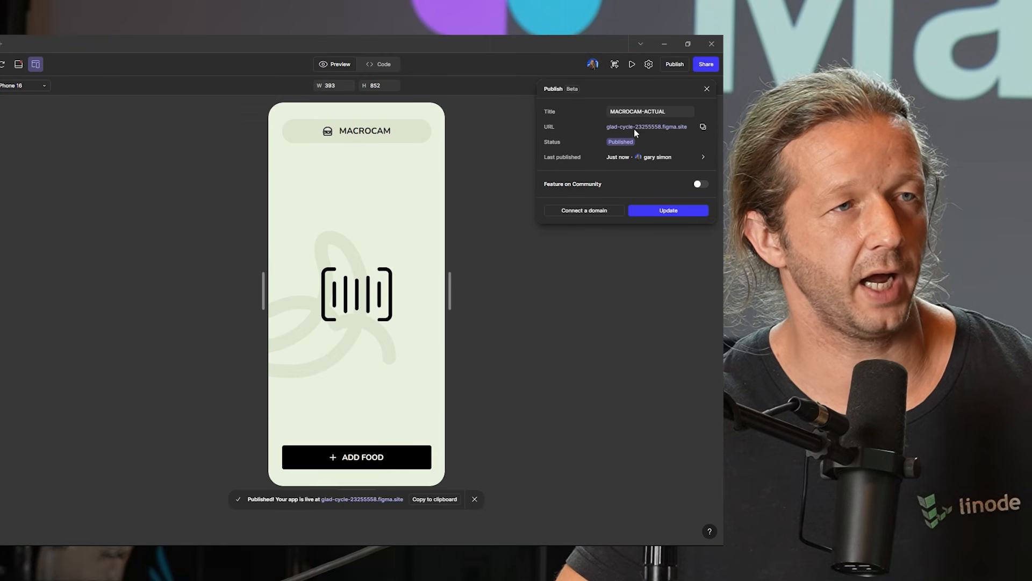
{"action": "left_click", "coordinate": [703, 126]}
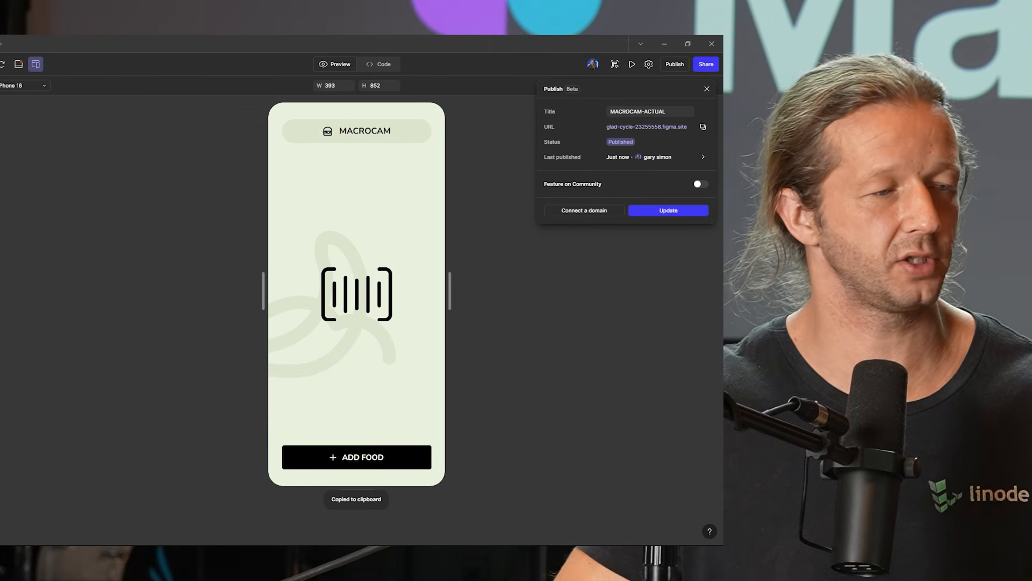